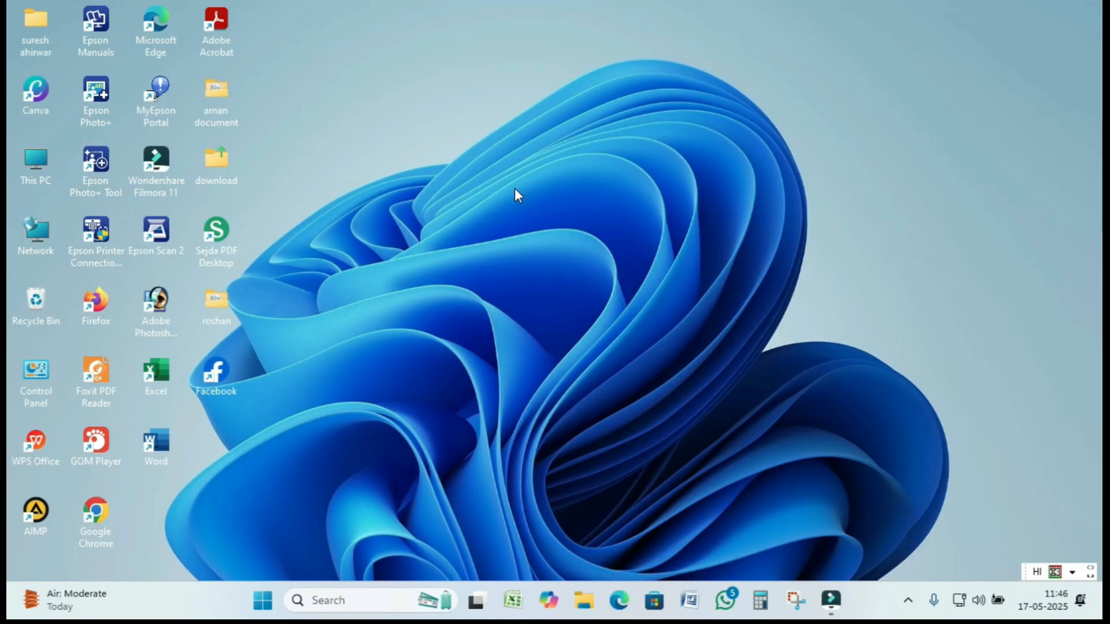
- Launch Chrome and rerun the 'education portal 3.0' Google search from history
double_click(103, 510)
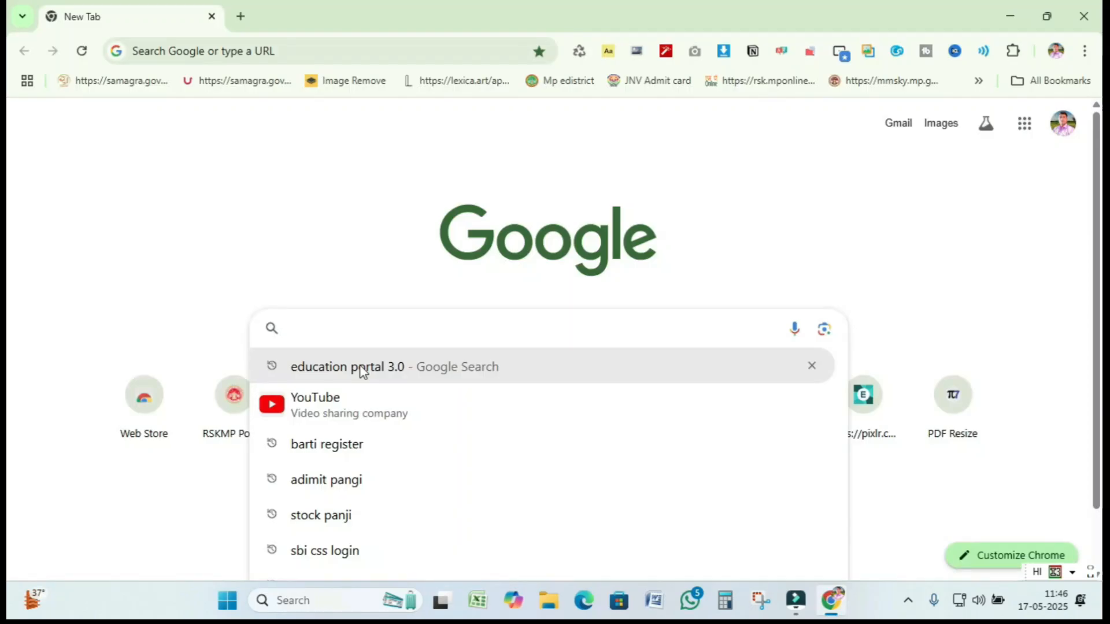
left_click(360, 370)
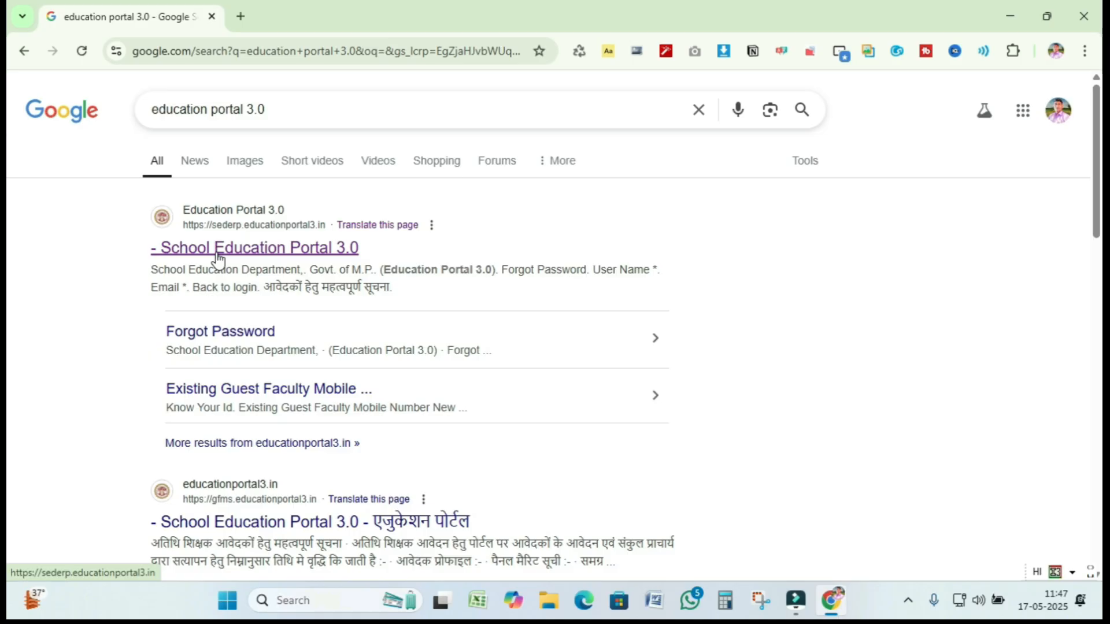
- Open the School Education Portal 3.0 result and reach its login form, dismissing the notice
left_click(290, 249)
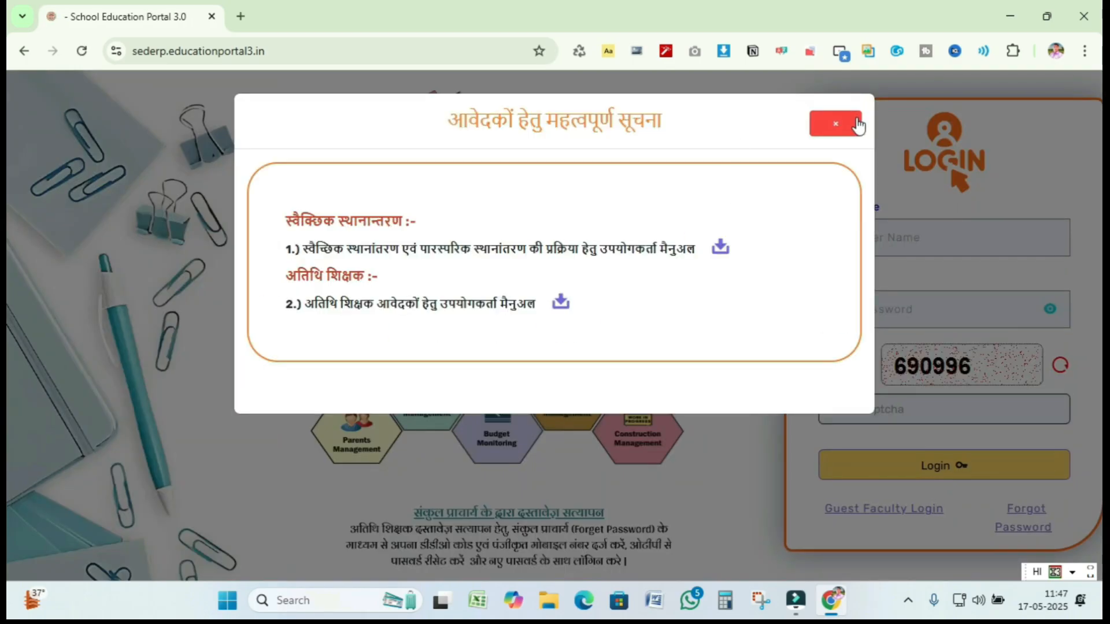
left_click(856, 125)
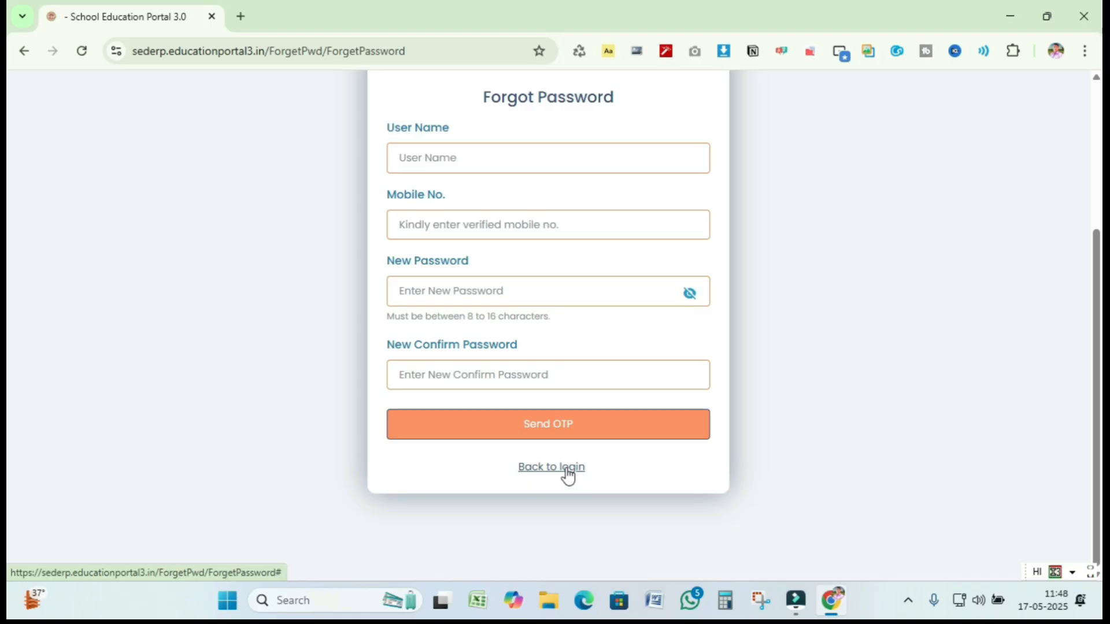
left_click(567, 468)
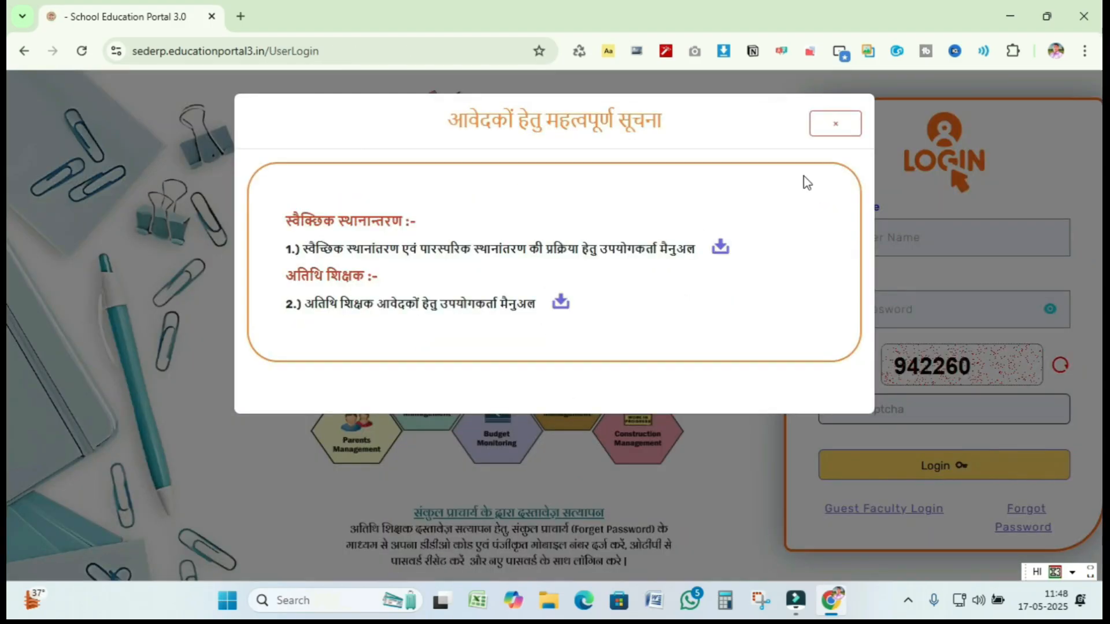
left_click(837, 123)
left_click(898, 236)
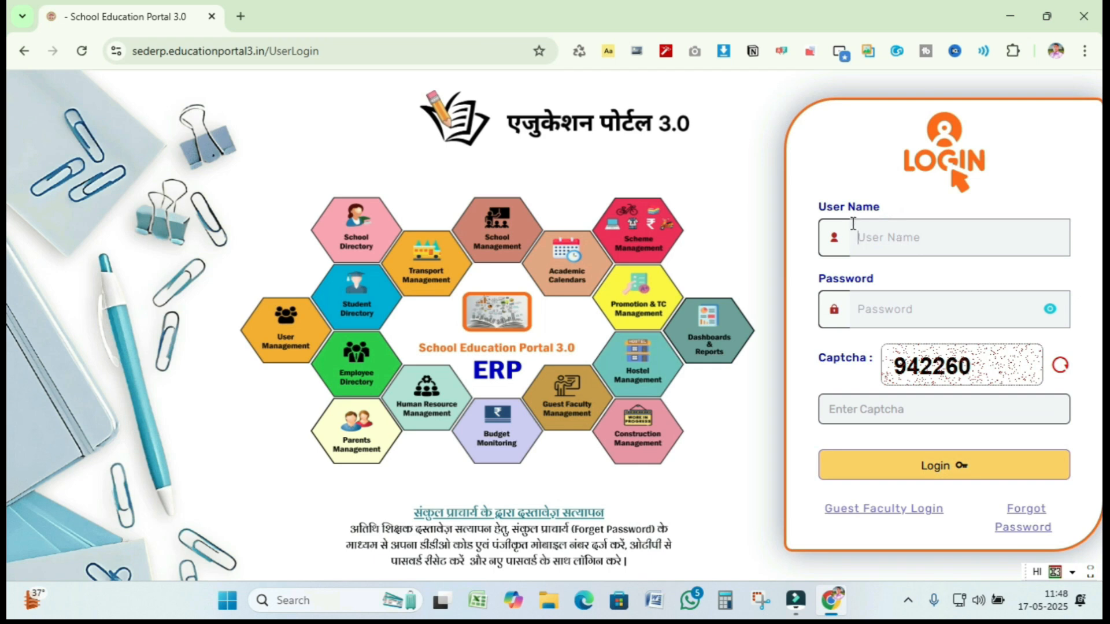
- Enter the account user name and password in the login form
left_click(895, 237)
left_click(895, 237)
left_click(935, 238)
left_click(935, 237)
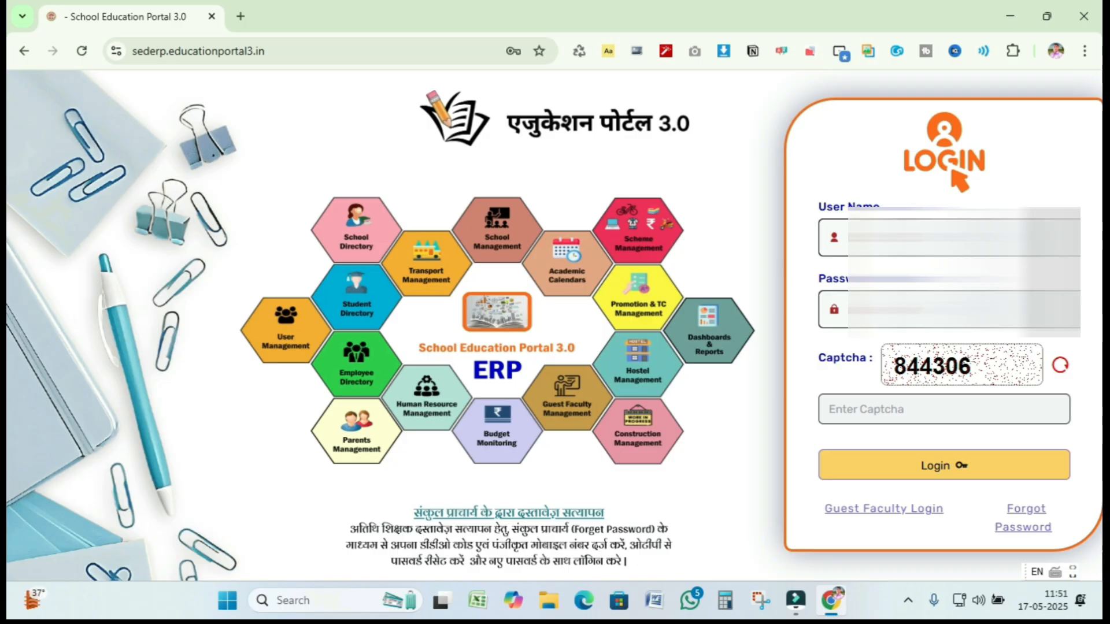
- Type the displayed captcha code and submit the login
left_click(915, 413)
left_click(916, 410)
type("844306")
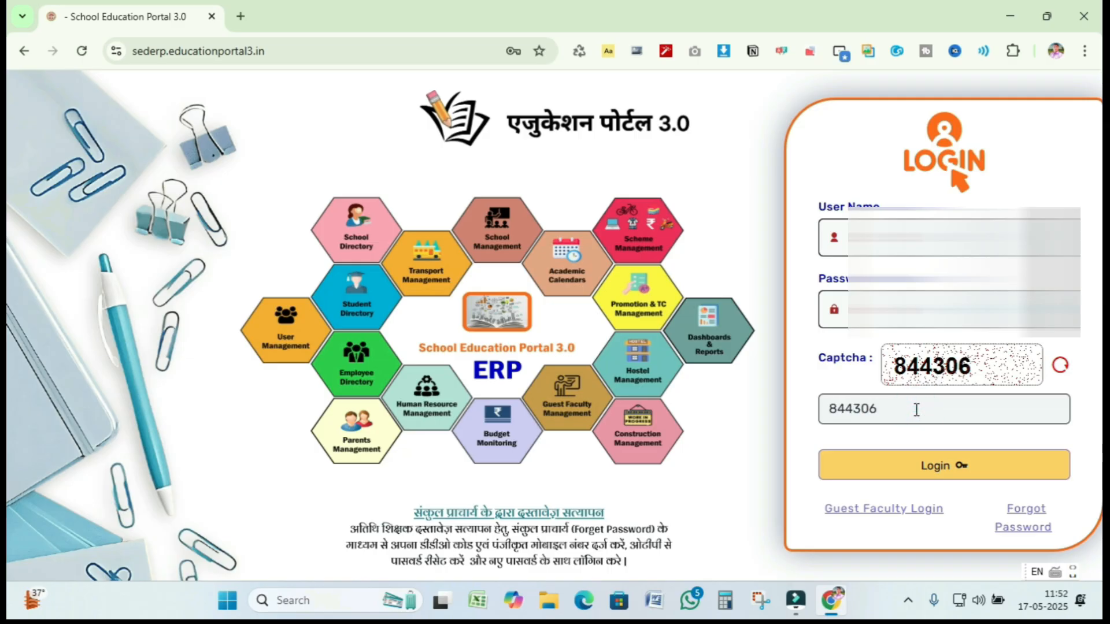
left_click(934, 465)
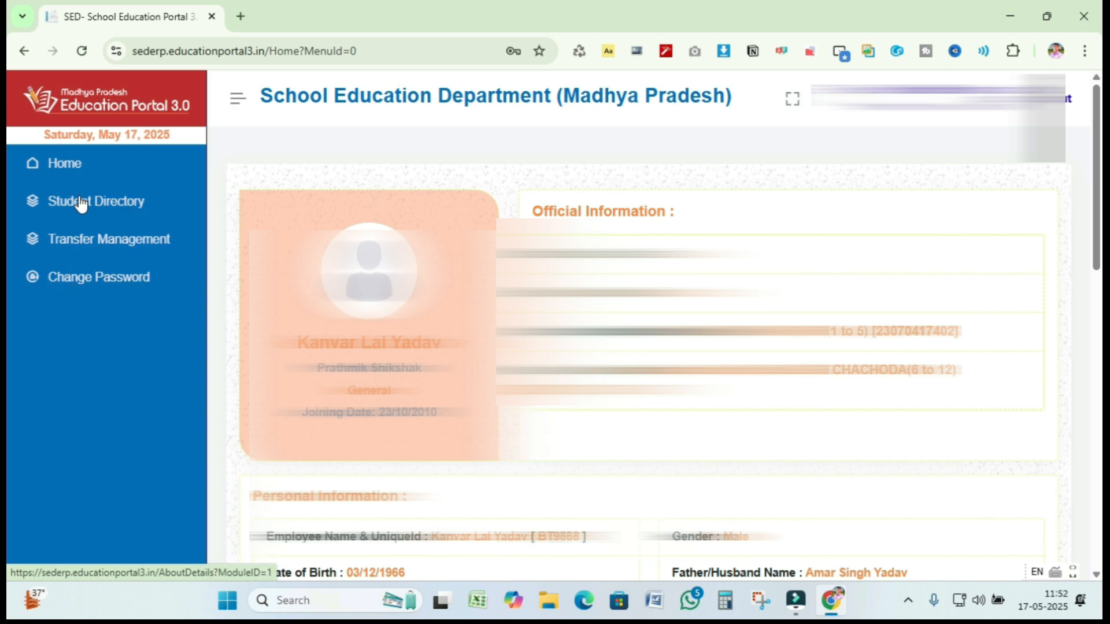
- Go to Student Directory > Student Admission in the left sidebar
left_click(126, 204)
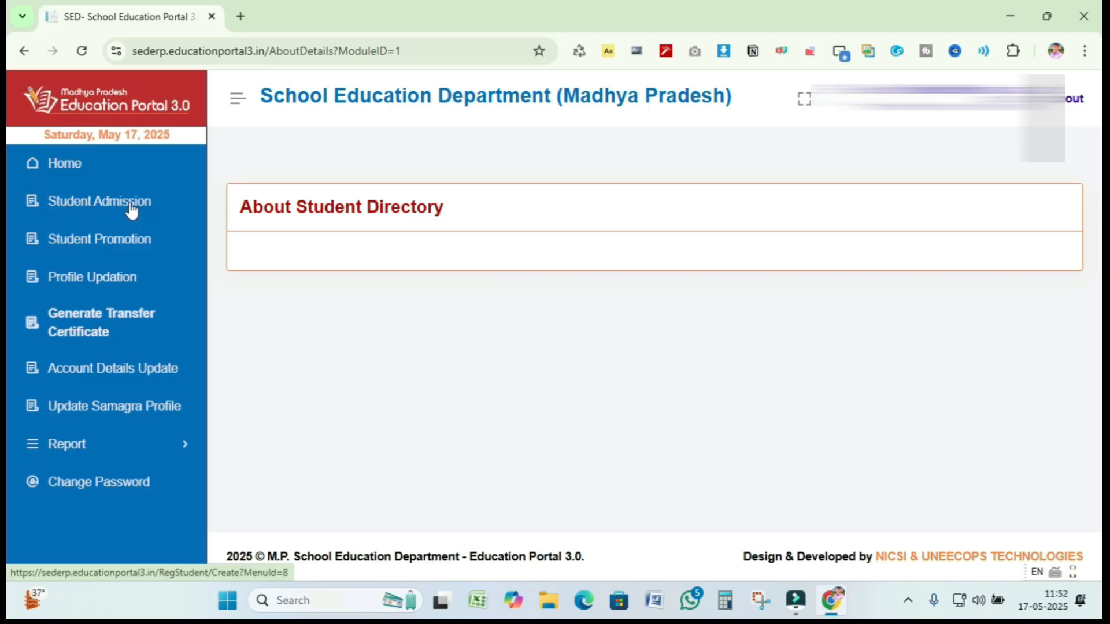
left_click(131, 207)
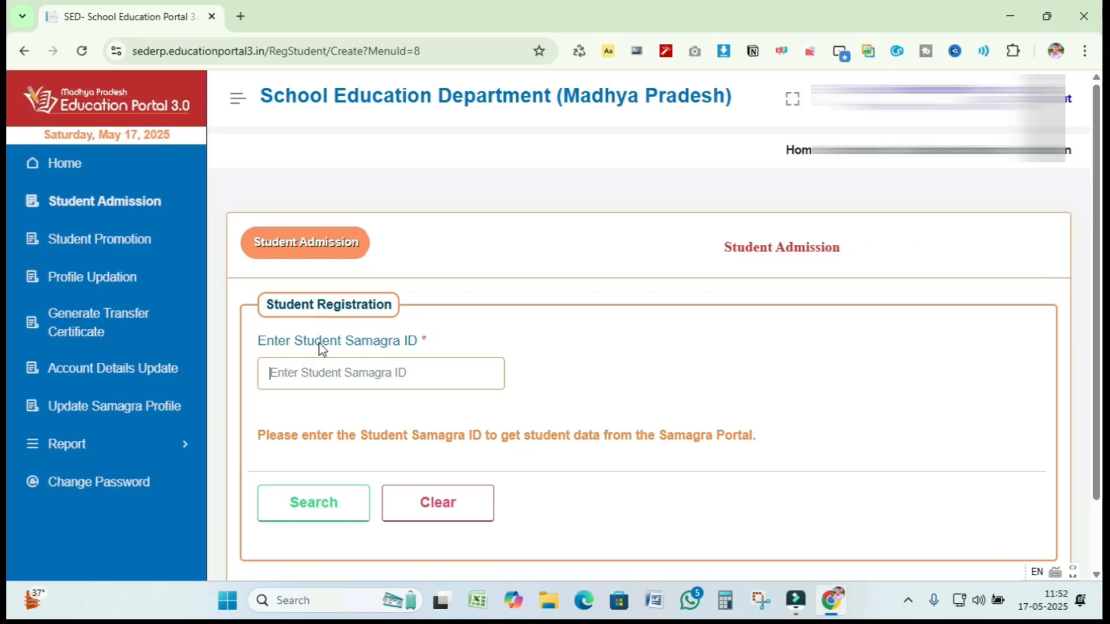
- Paste the student's Samagra ID into the search field and fetch their record
left_click(311, 372)
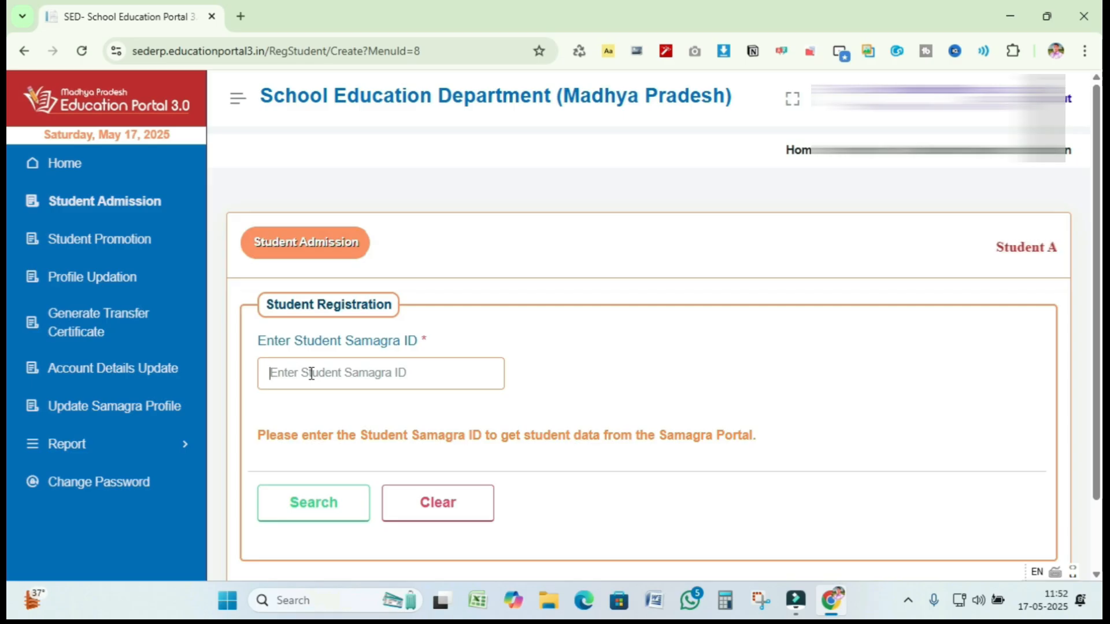
left_click(311, 373)
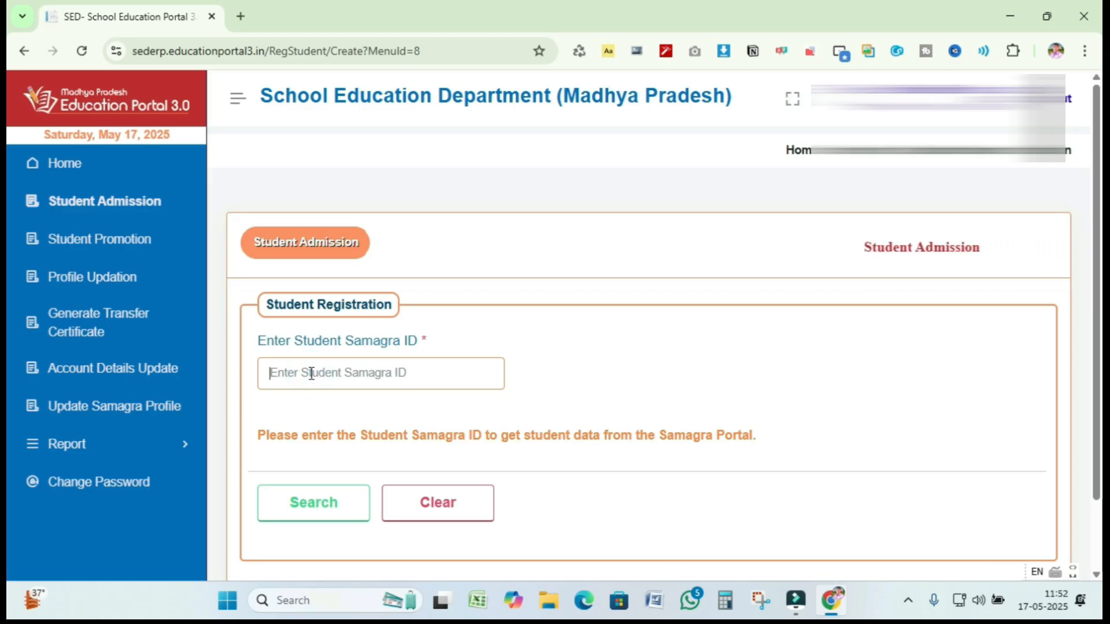
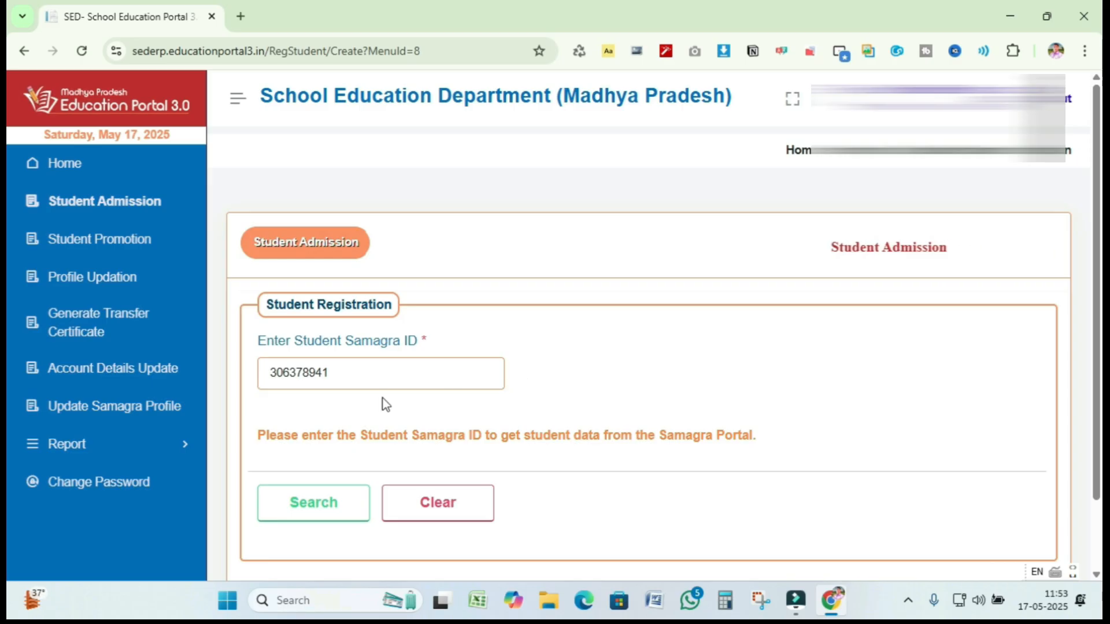
left_click(317, 503)
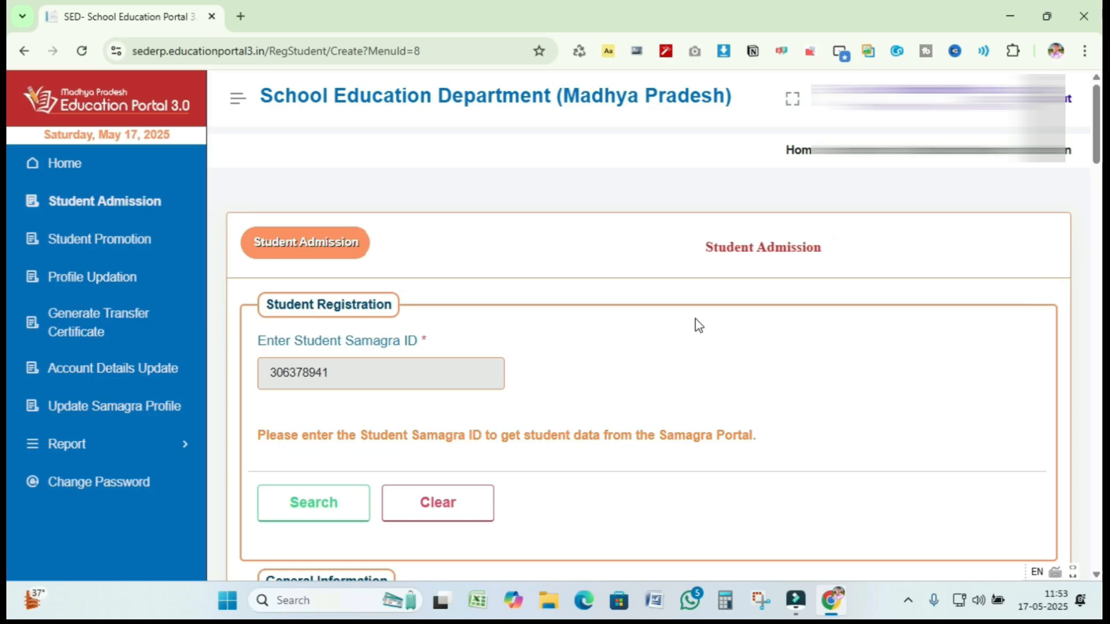
- In General Information, open the date picker and step its calendar back to 2020
scroll(698, 325, "down", 3)
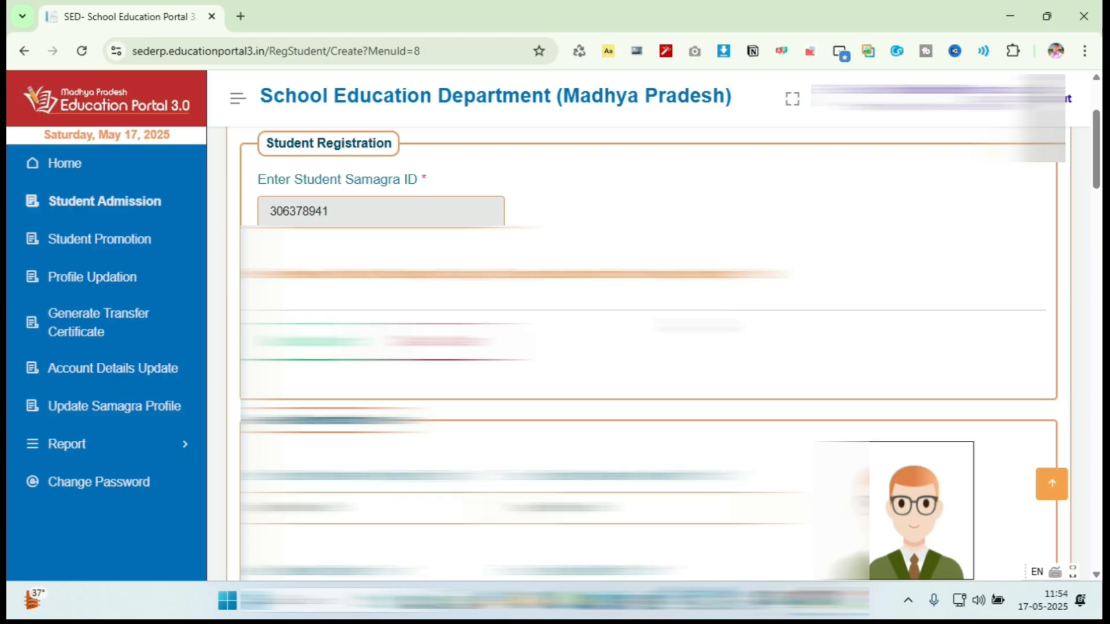
scroll(647, 346, "down", 4)
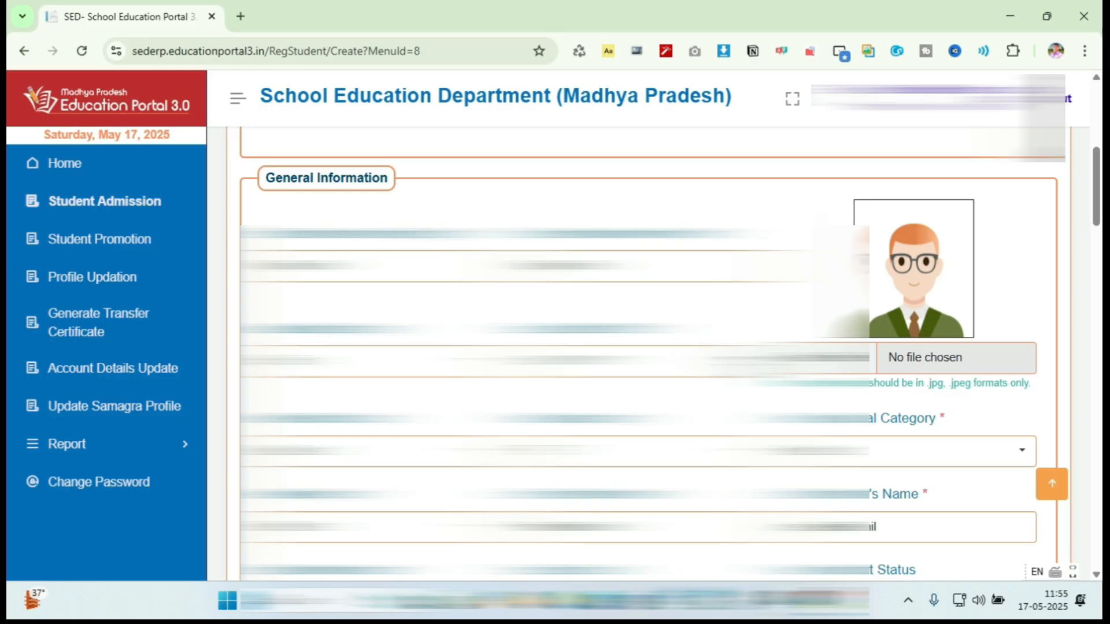
key("Tab")
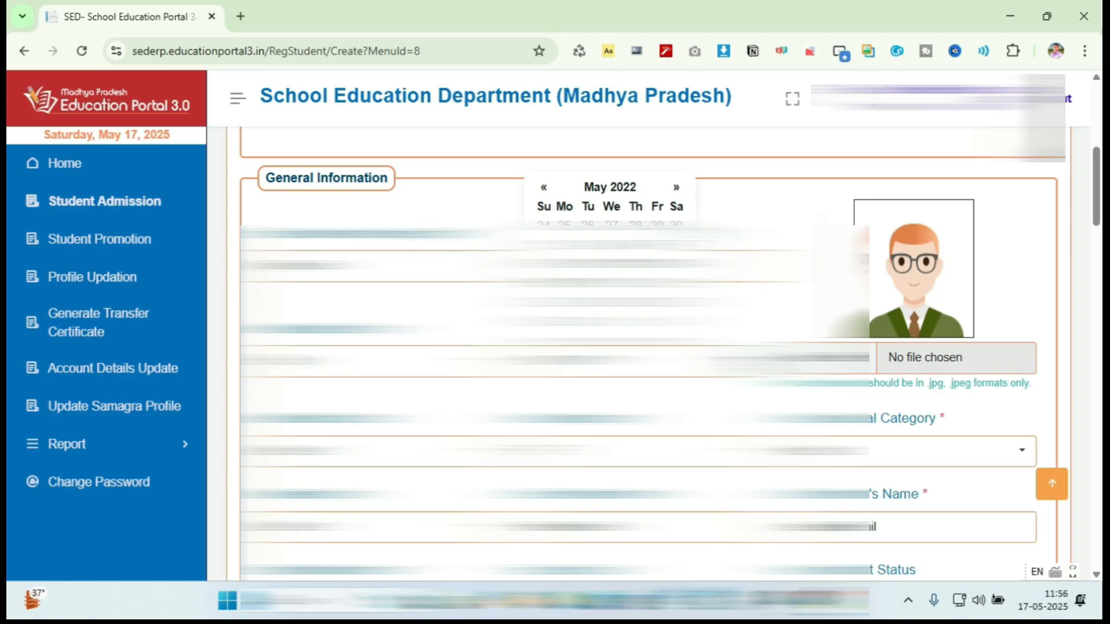
key("Tab")
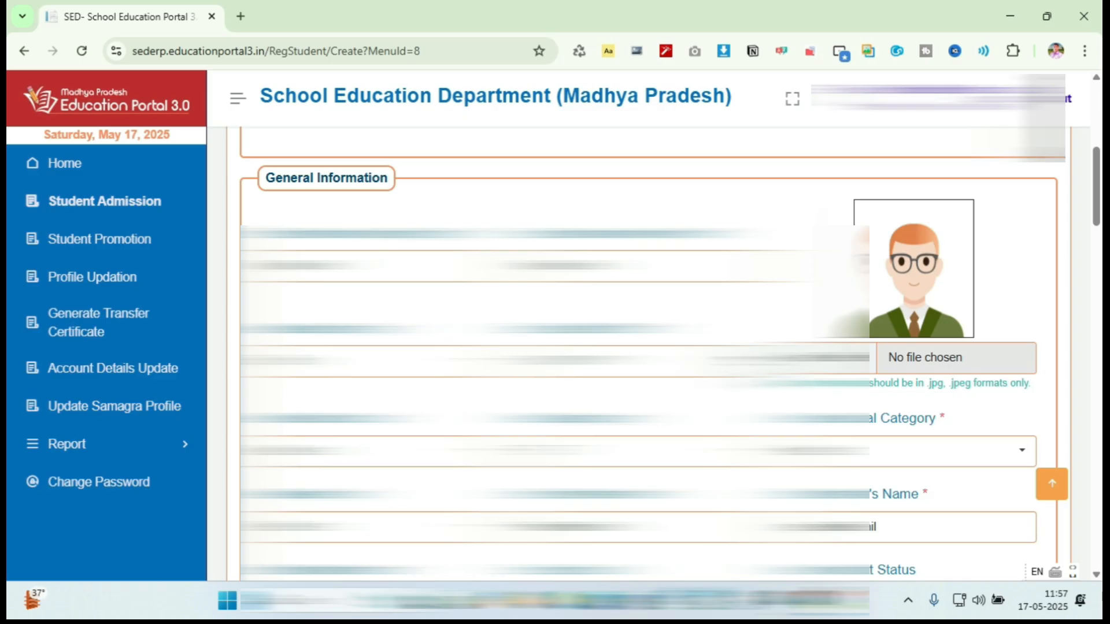
key("shift+Tab")
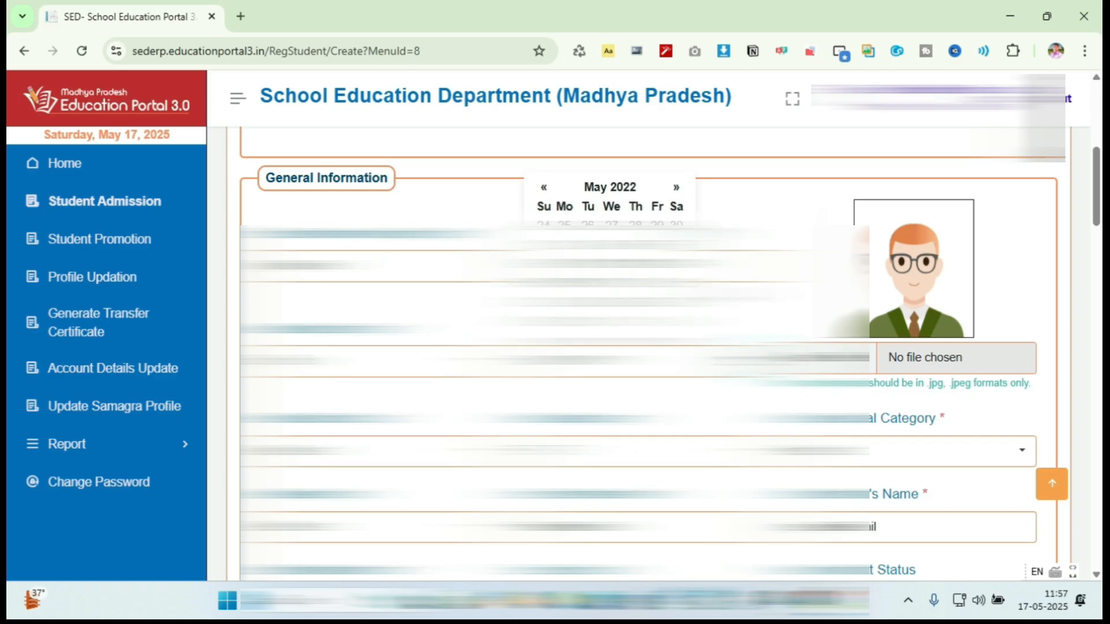
left_click(617, 188)
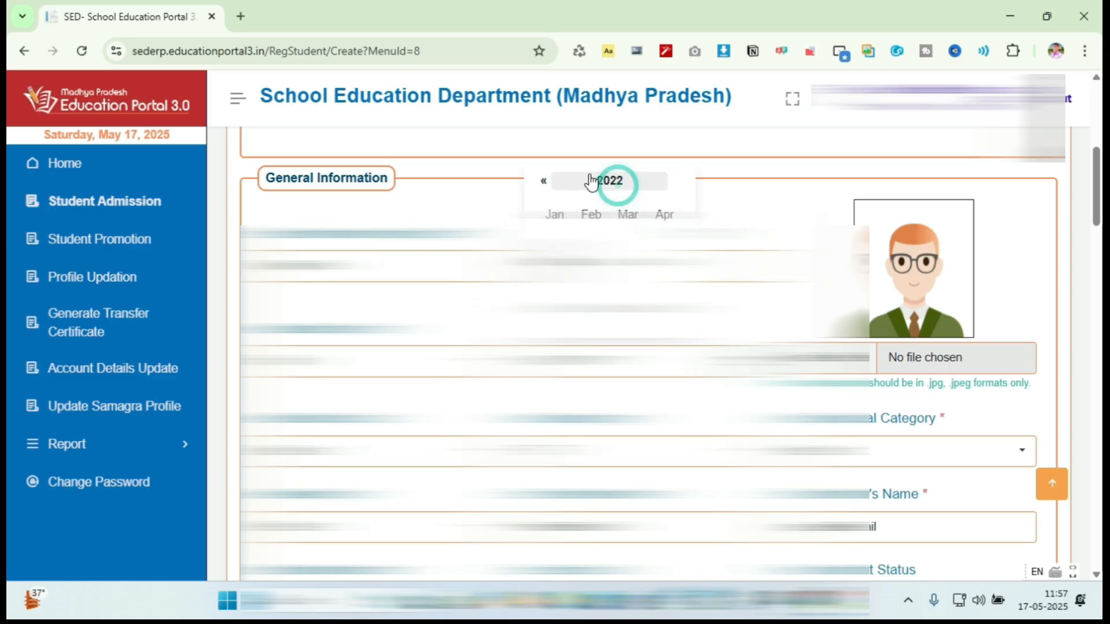
left_click(543, 183)
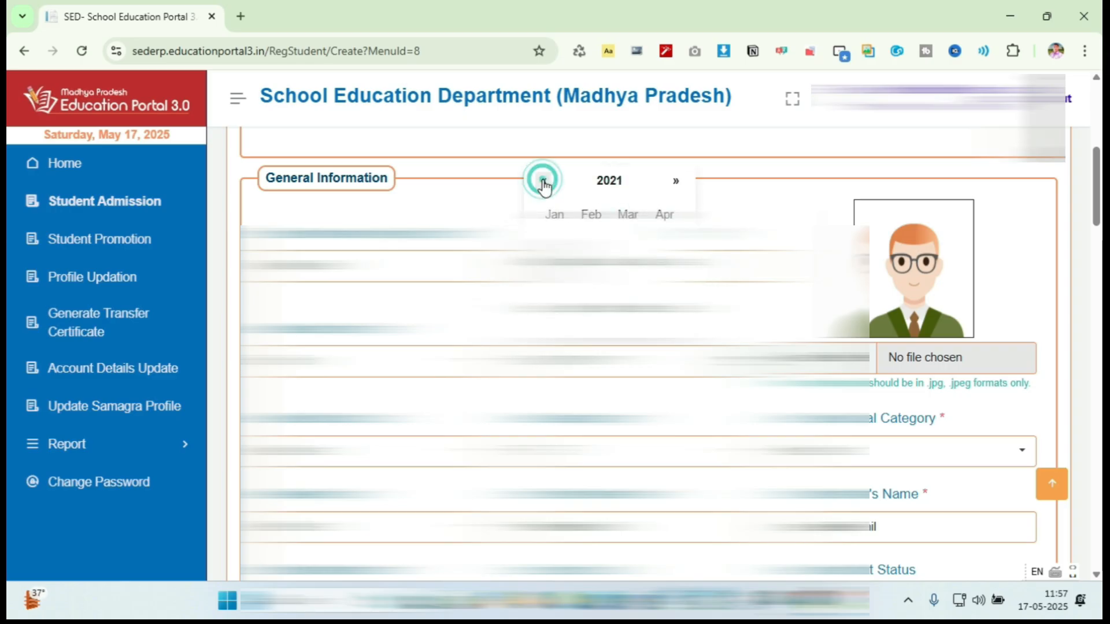
left_click(543, 183)
scroll(544, 185, "down", 1)
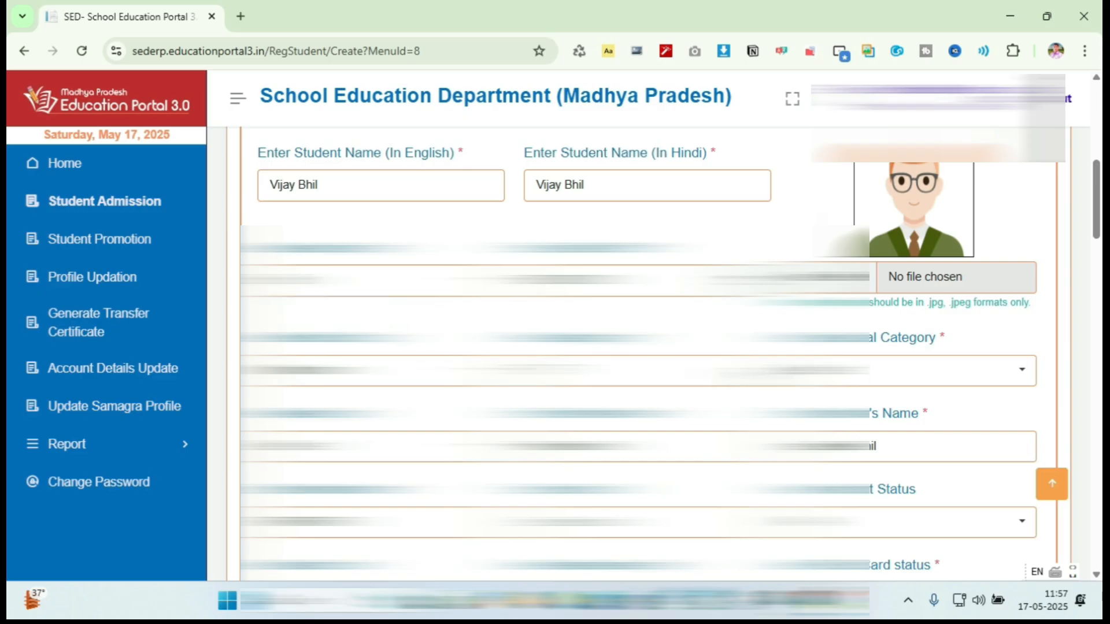
- Choose the student's special category option from its dropdown
left_click(752, 372)
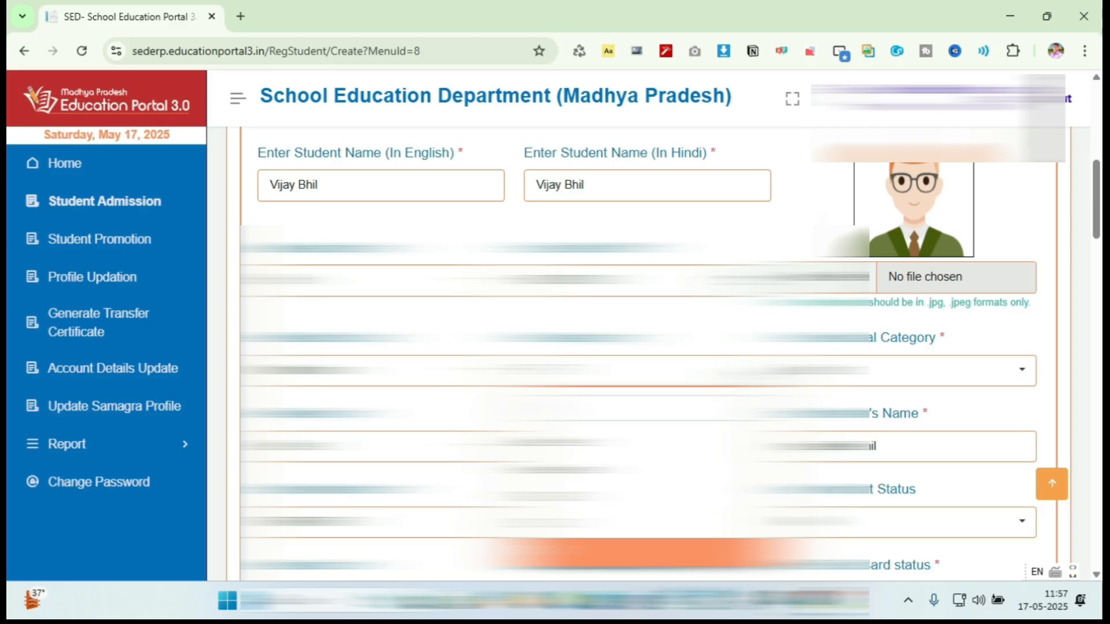
key("Return")
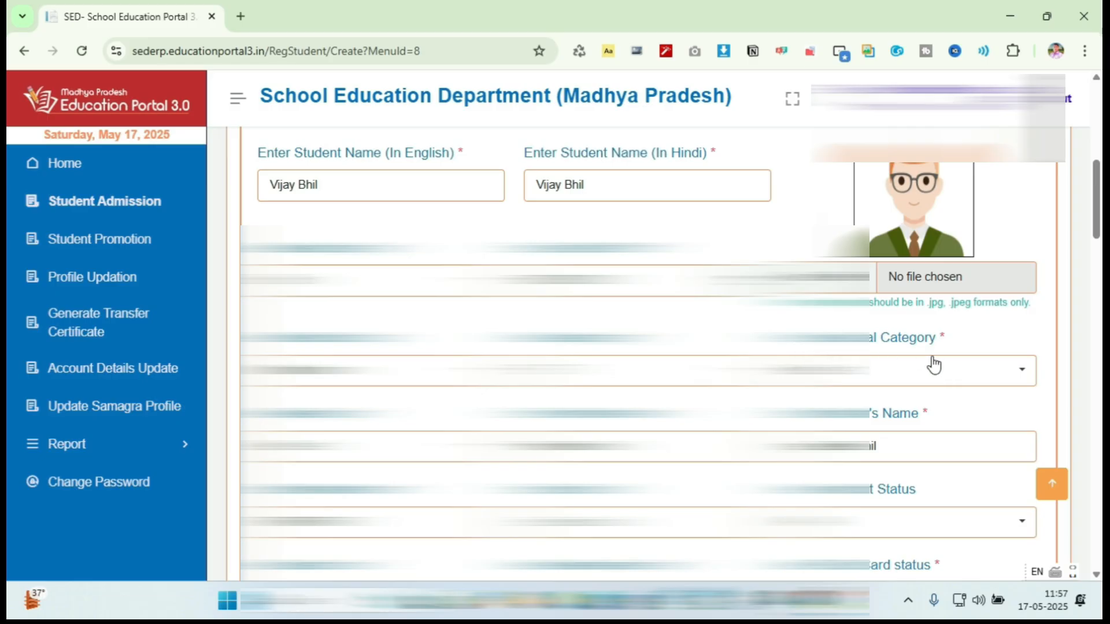
left_click(1012, 373)
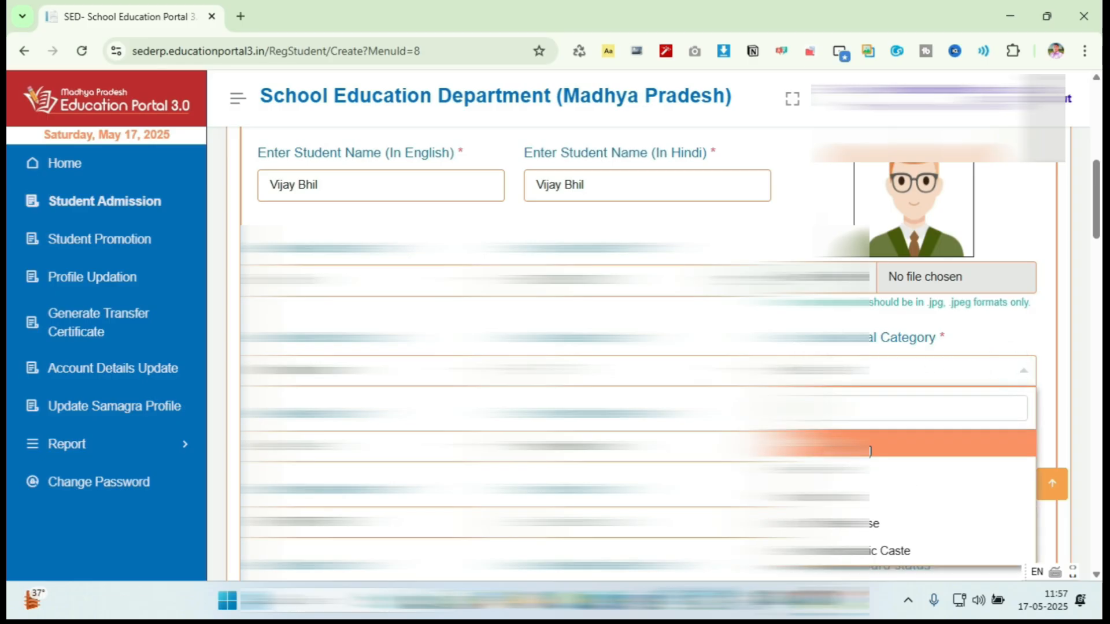
key("Down")
key("Down")
key("Down")
scroll(900, 367, "down", 1)
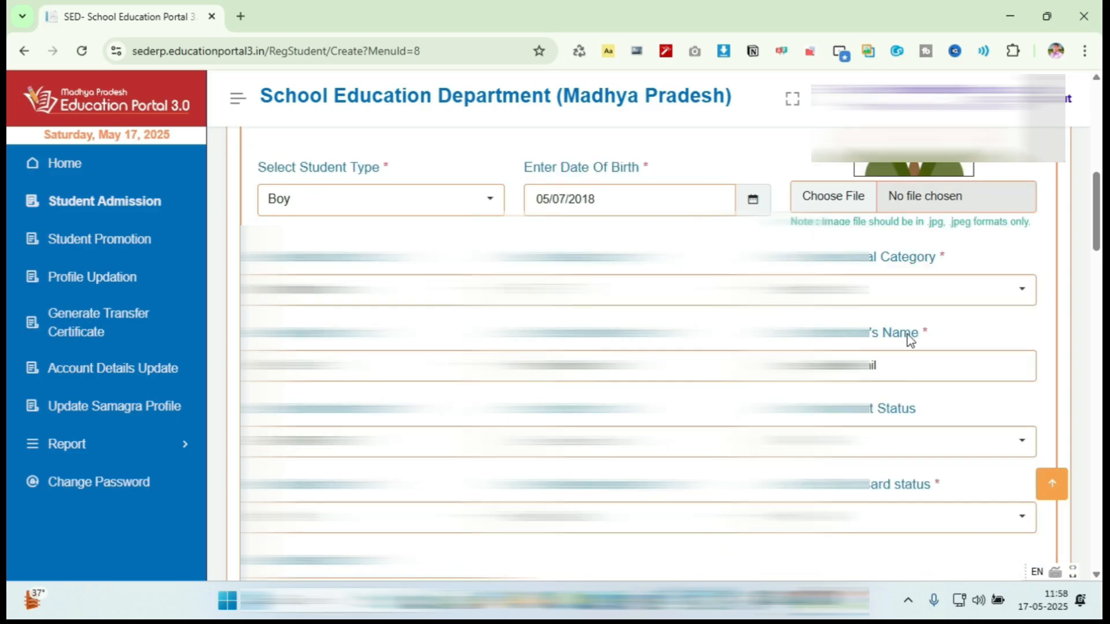
left_click(1018, 286)
key("Down")
key("Down")
key("Down")
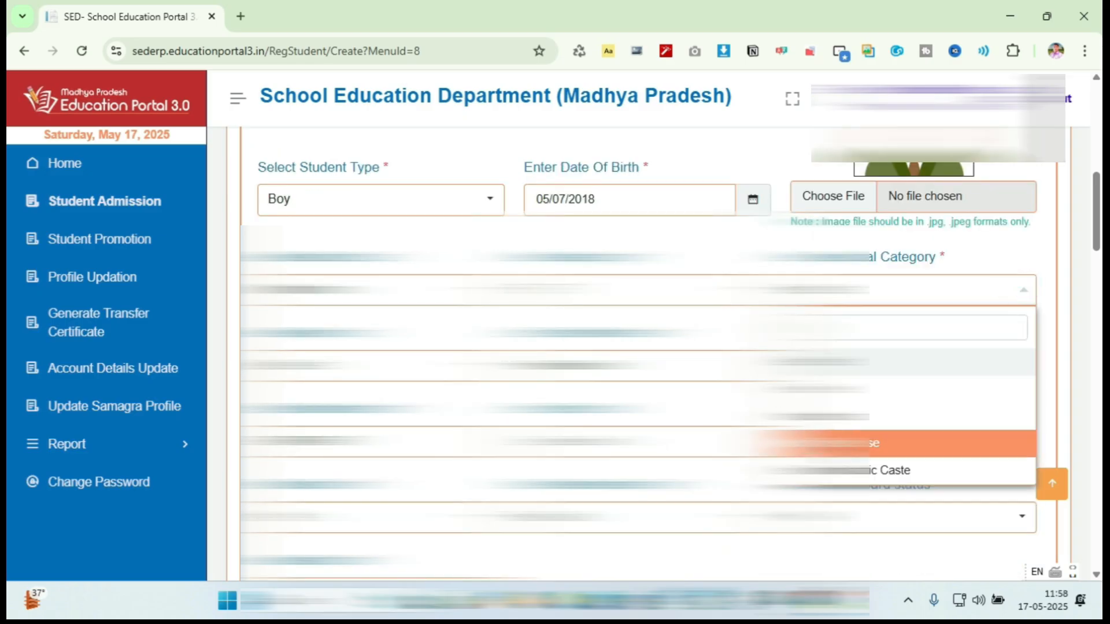
key("Return")
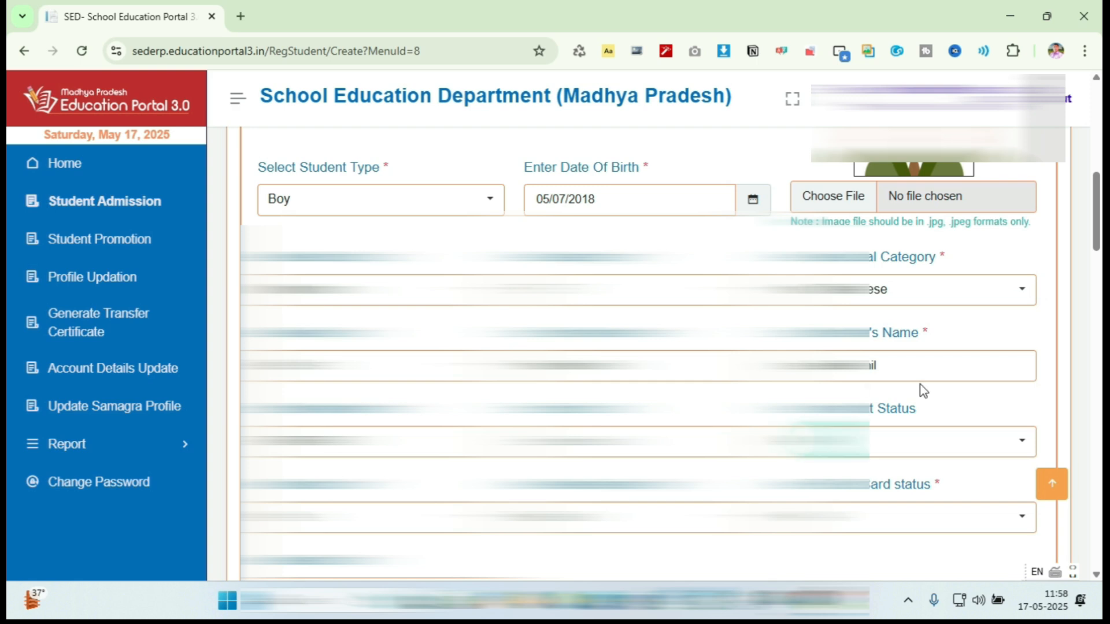
- Select the highlighted religion in the Religion dropdown
left_click(955, 319)
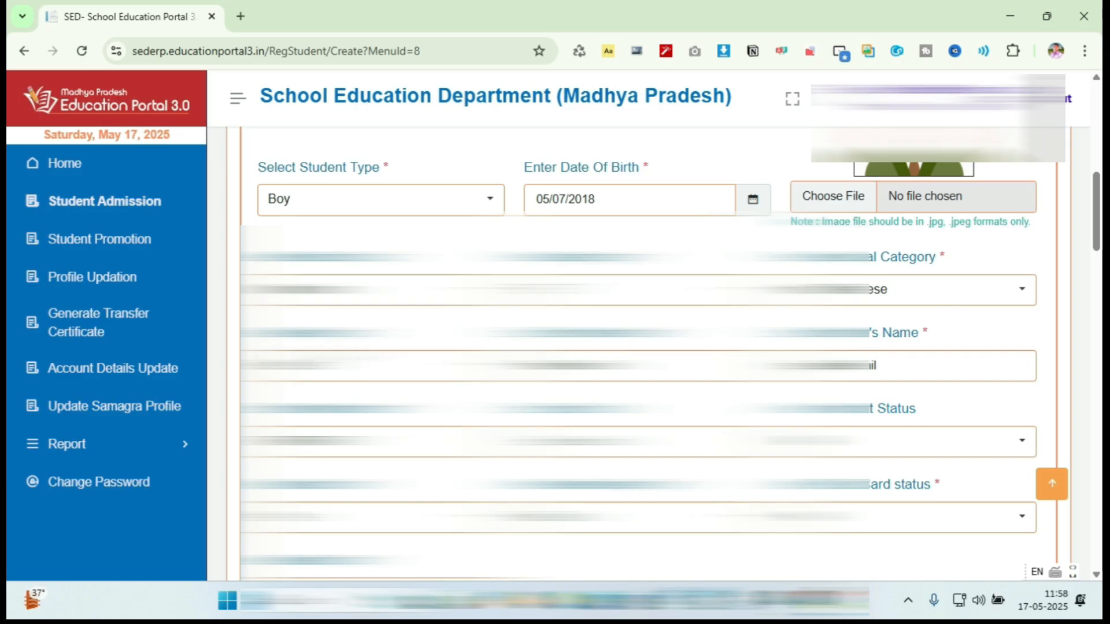
left_click(471, 368)
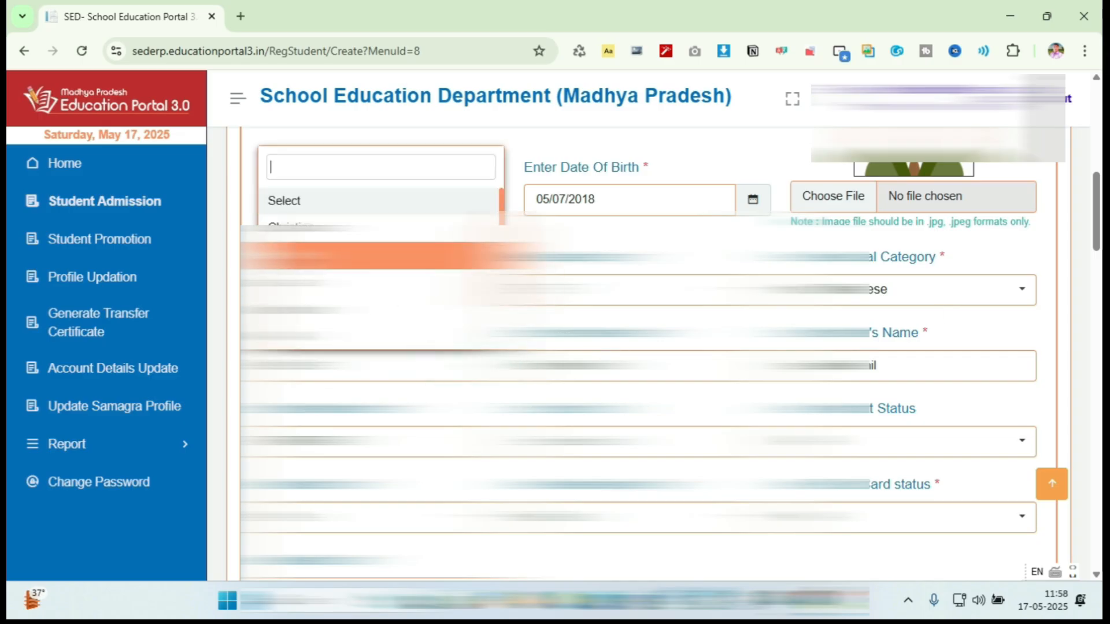
key("Return")
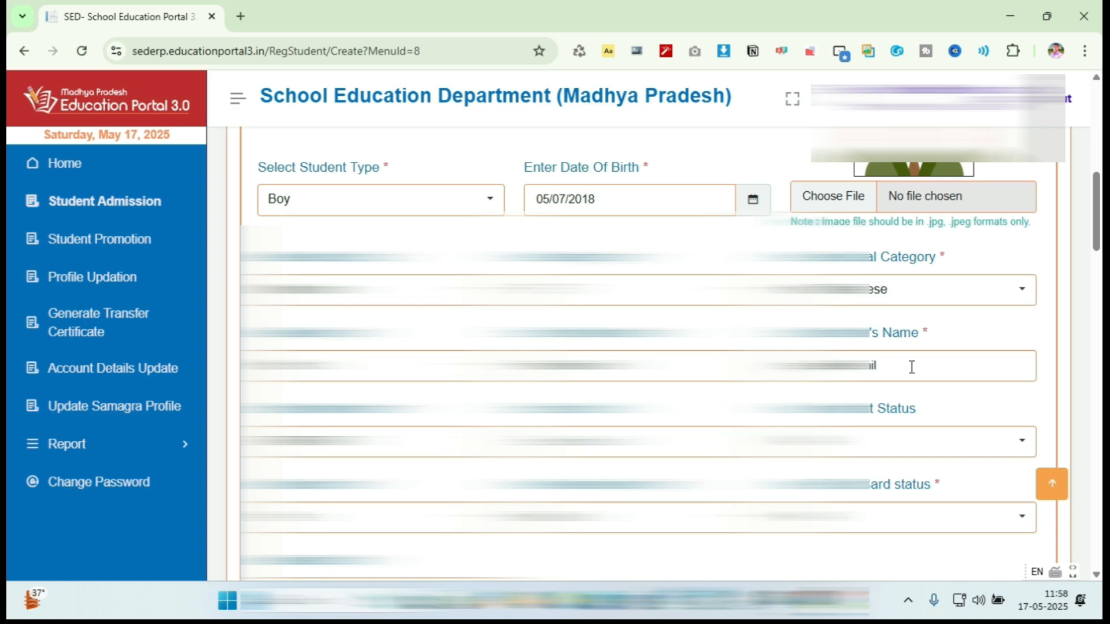
- Set No. of Siblings to 2 under Family Other Information
scroll(911, 368, "down", 2)
scroll(878, 283, "up", 1)
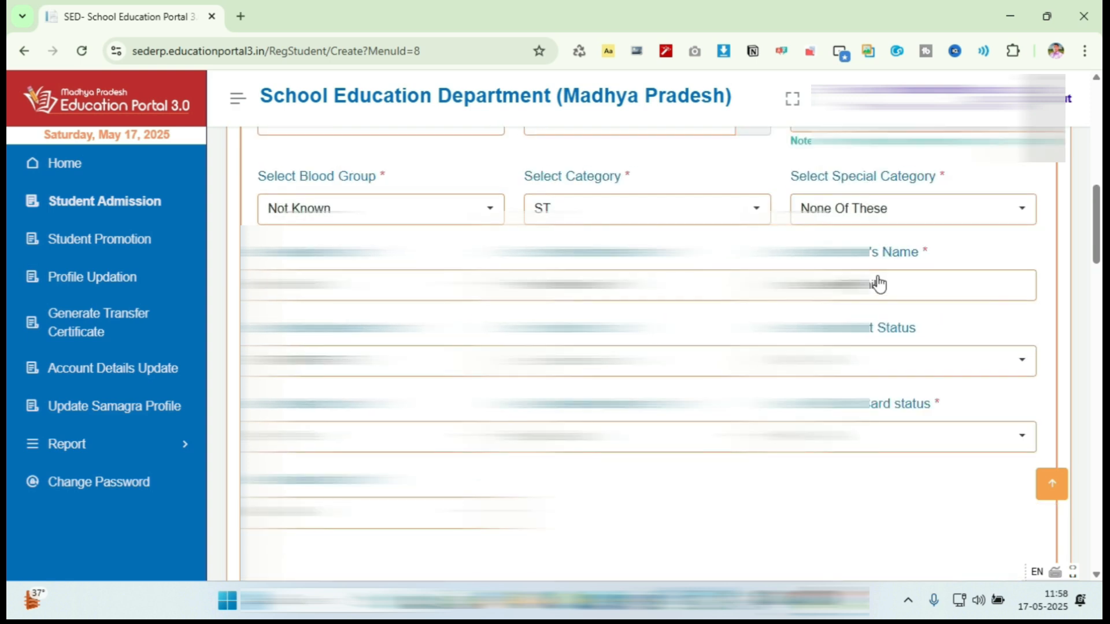
scroll(879, 284, "down", 1)
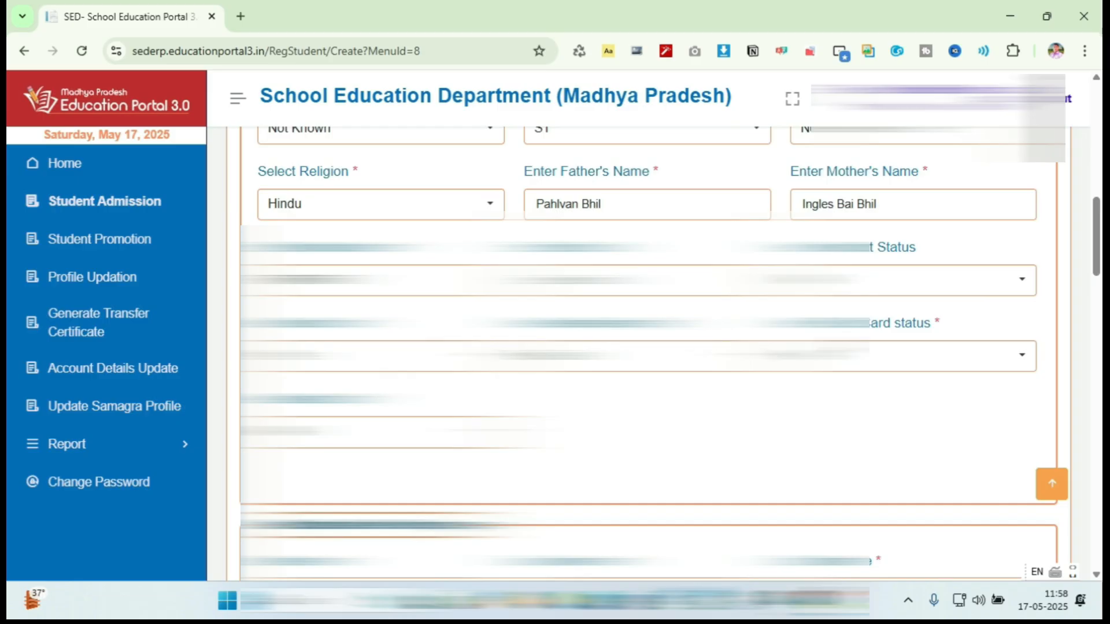
scroll(647, 347, "down", 3)
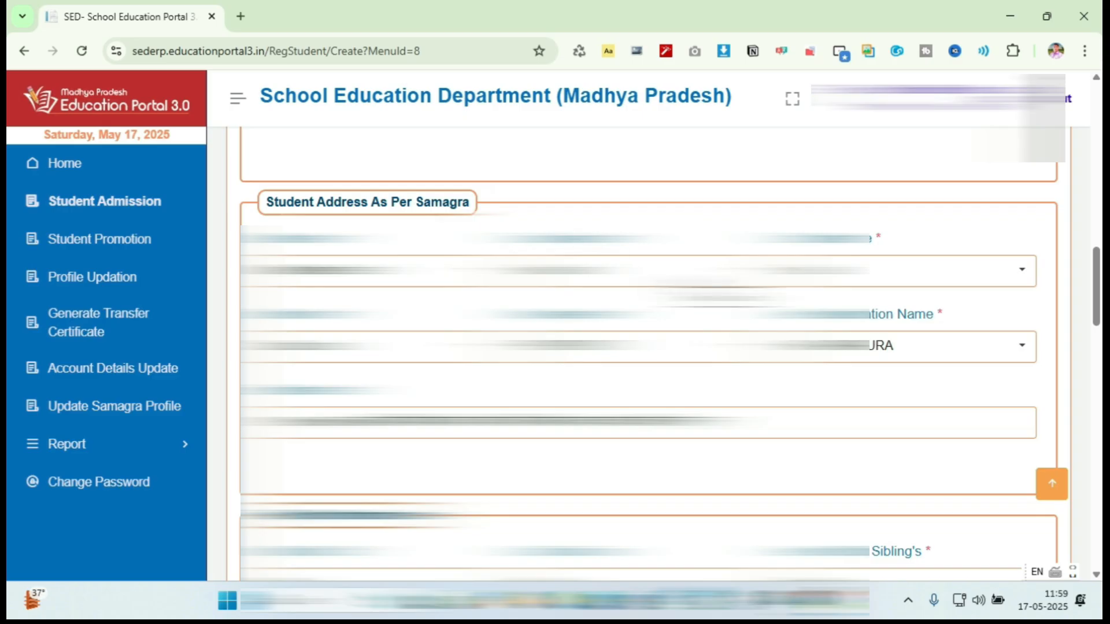
scroll(647, 347, "down", 5)
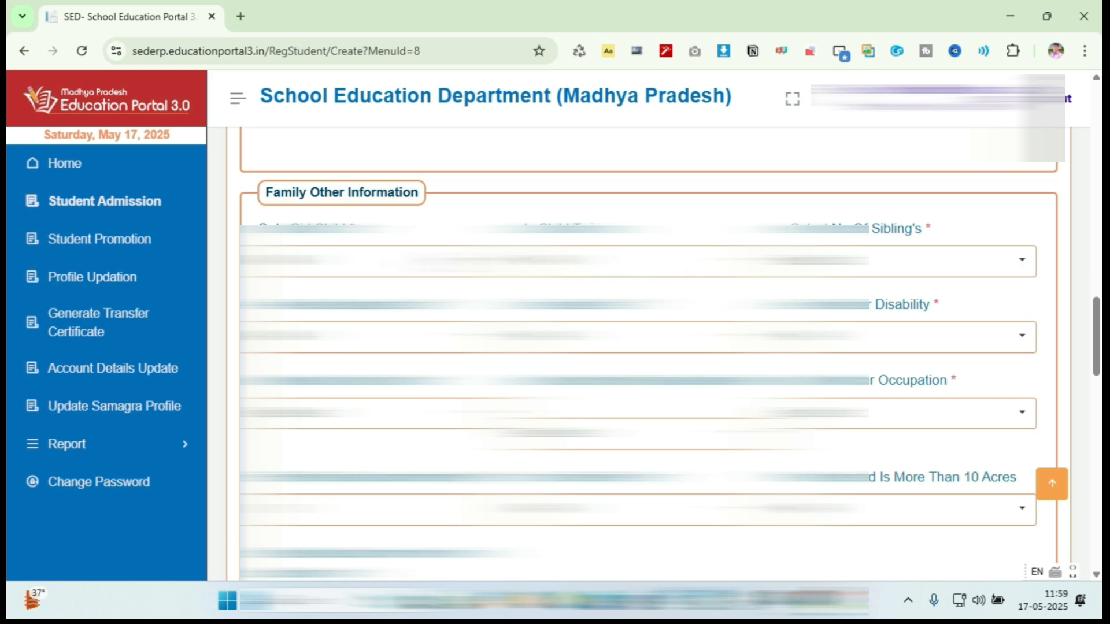
left_click(912, 261)
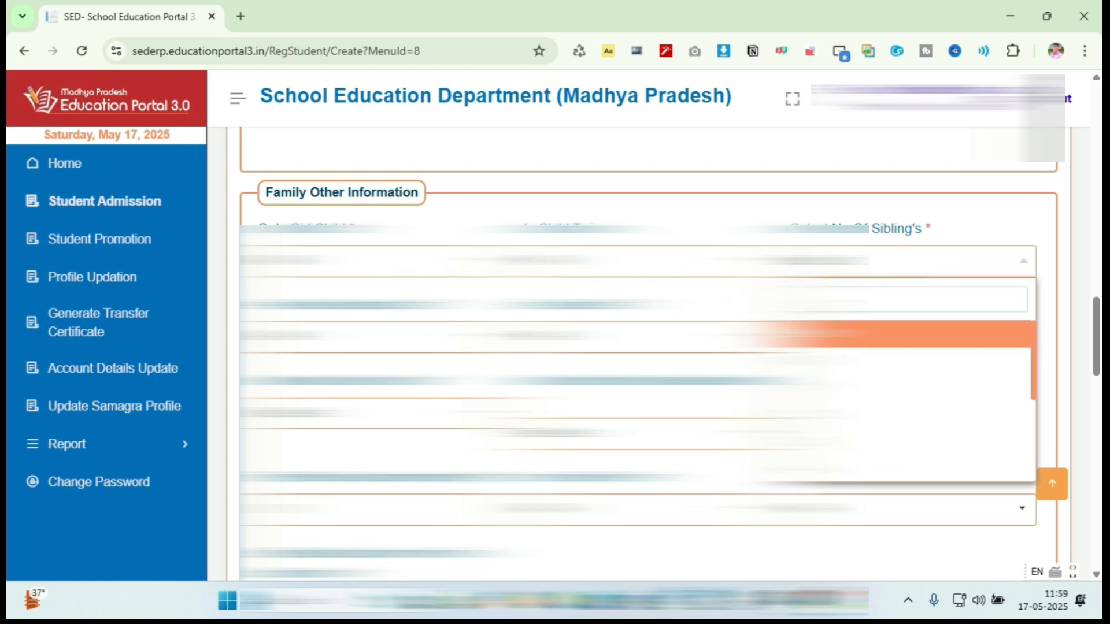
key("Down")
key("Down")
key("Return")
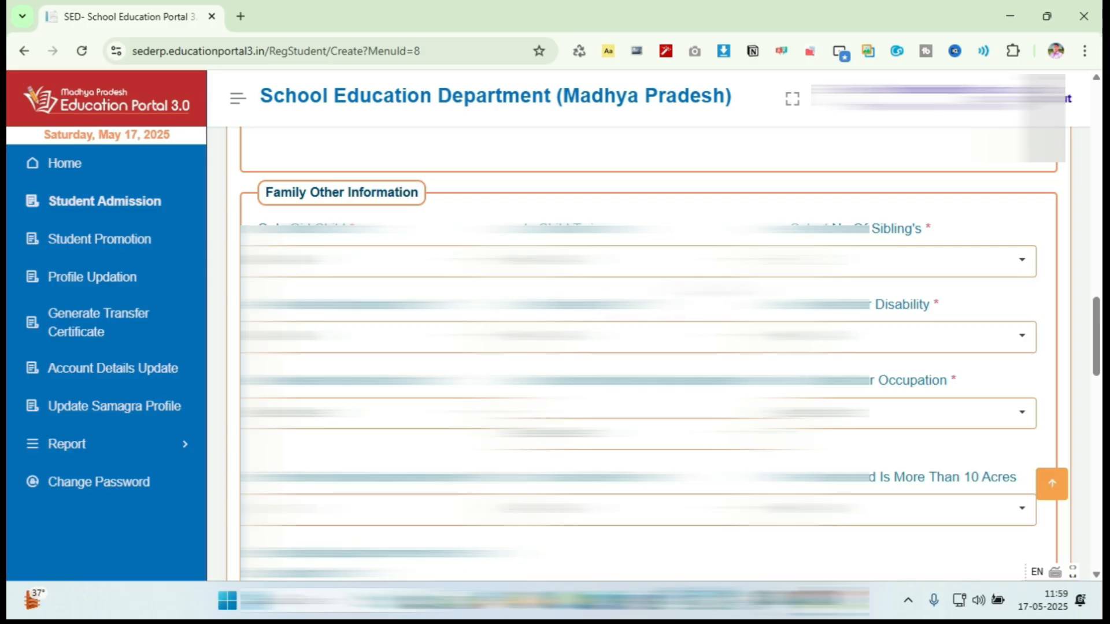
scroll(635, 347, "down", 1)
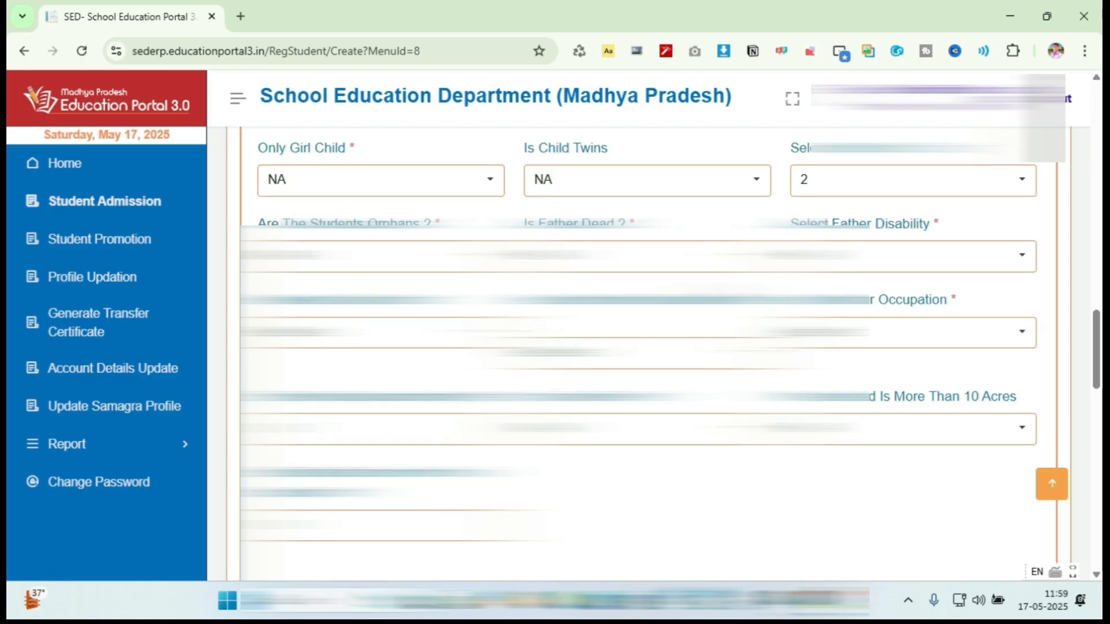
scroll(636, 347, "down", 1)
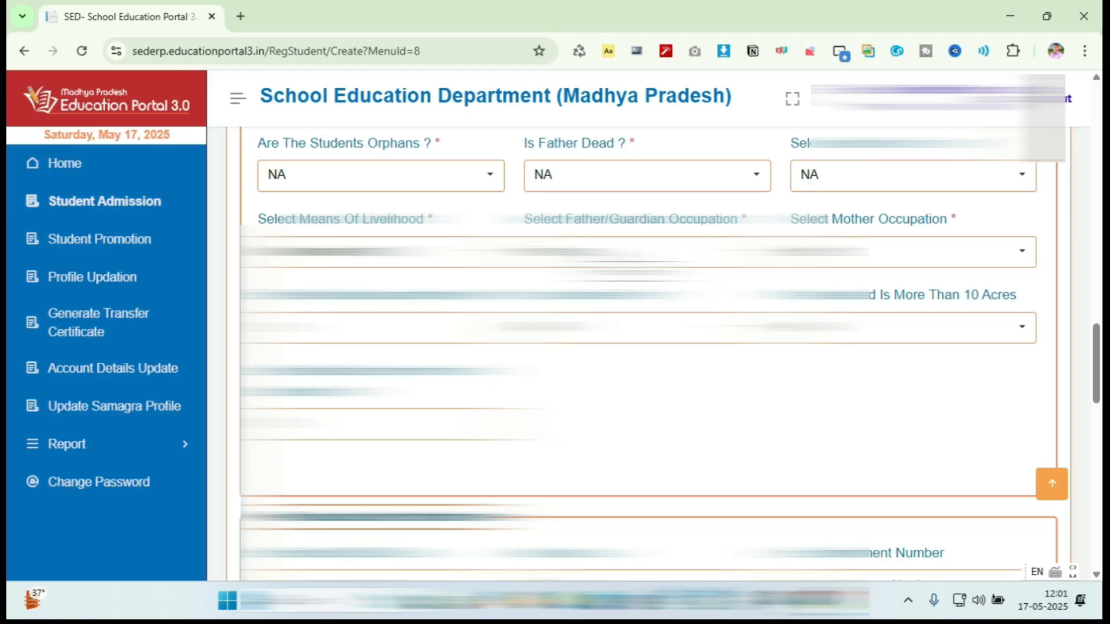
- Pick the father/guardian and mother occupations from their dropdowns
left_click(694, 252)
left_click(648, 423)
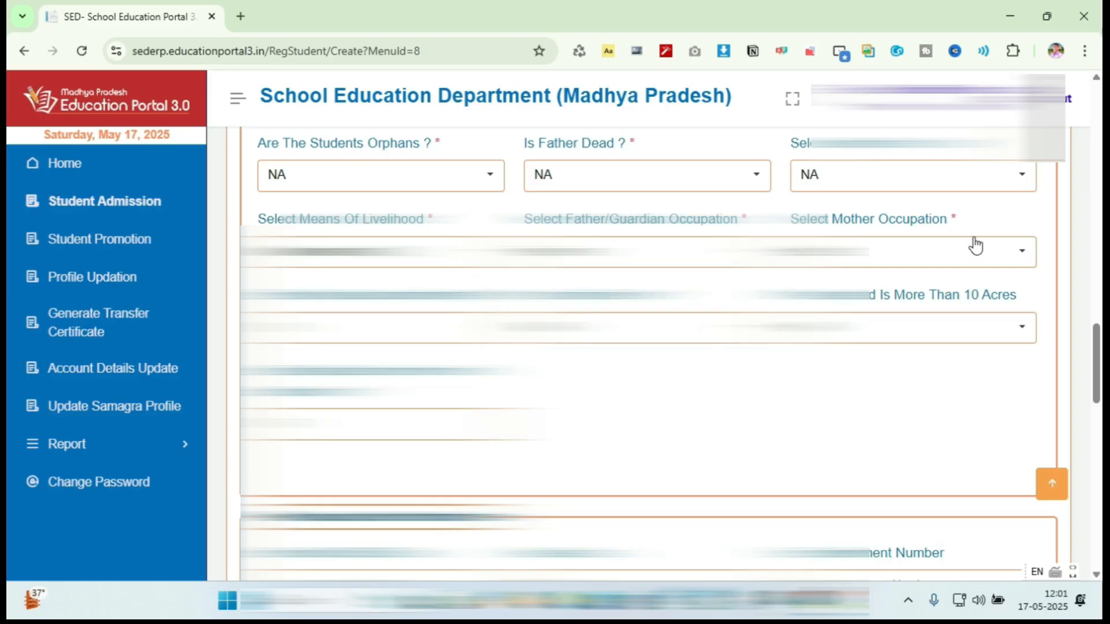
left_click(1022, 253)
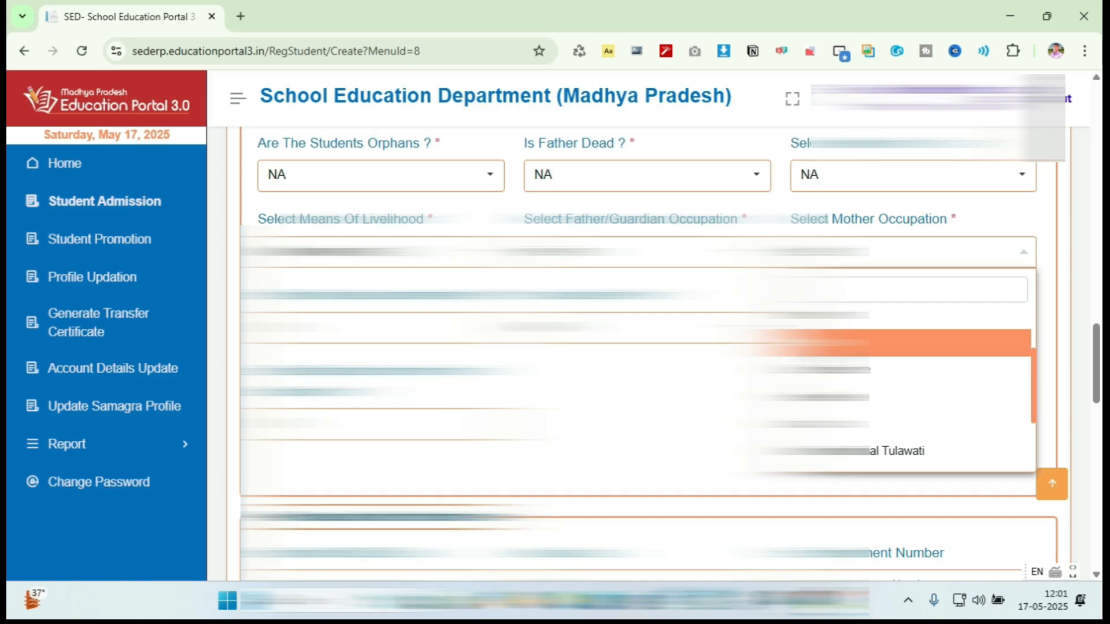
scroll(833, 344, "down", 1)
left_click(821, 428)
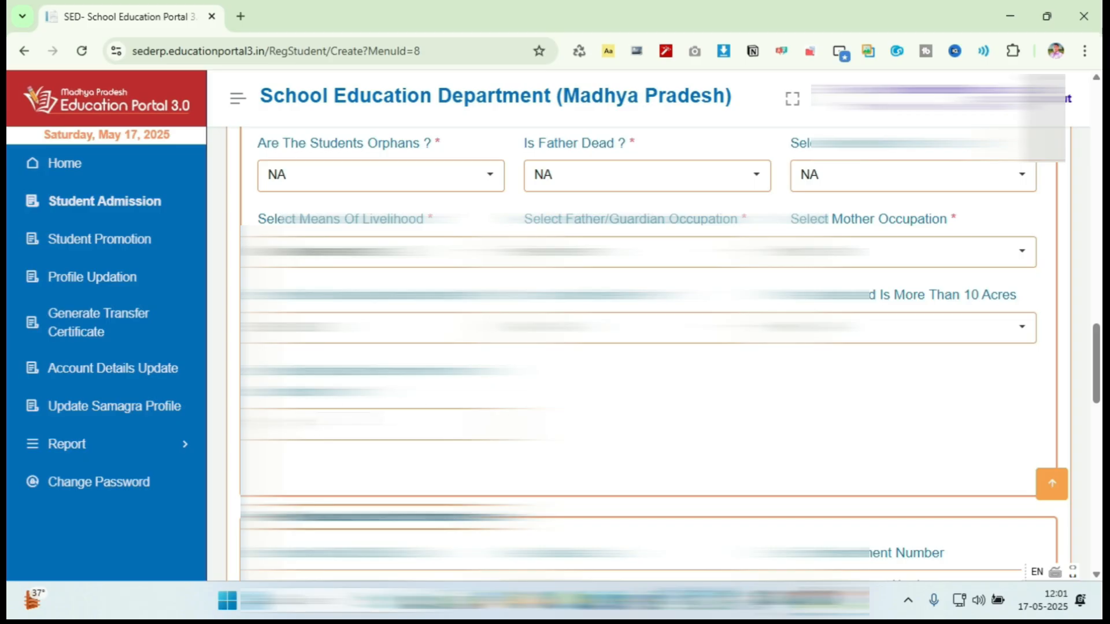
scroll(647, 347, "down", 3)
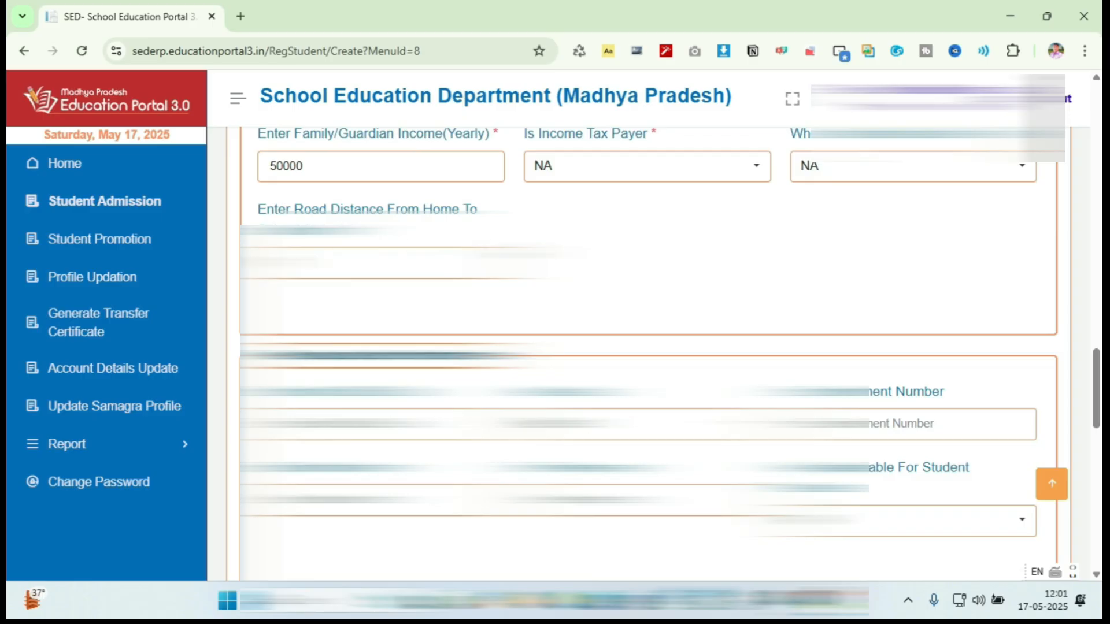
scroll(648, 346, "down", 1)
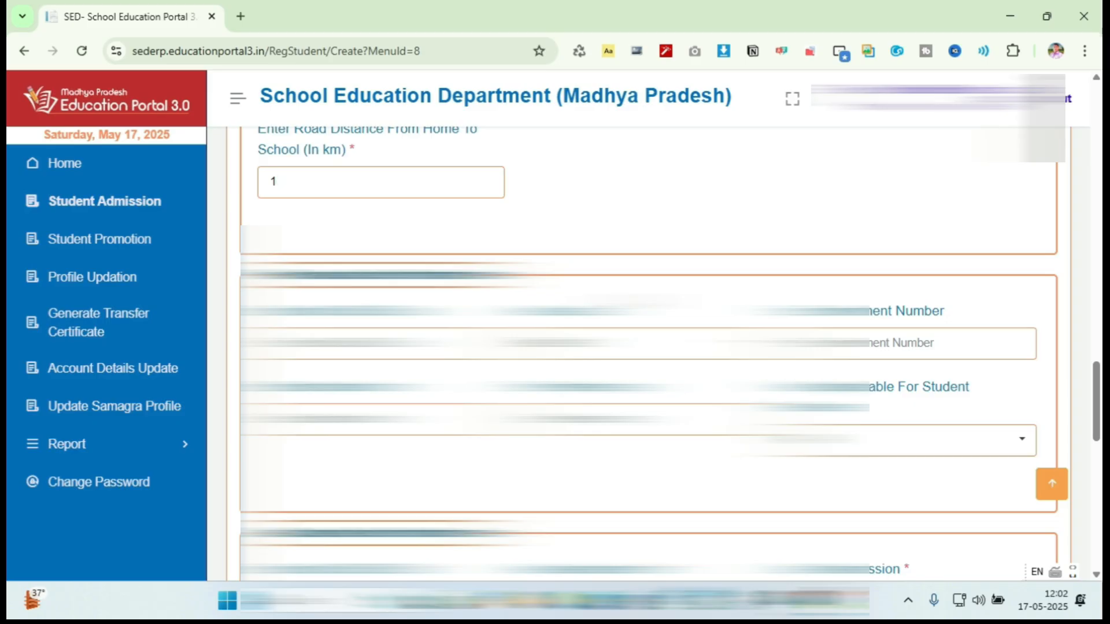
scroll(382, 220, "down", 1)
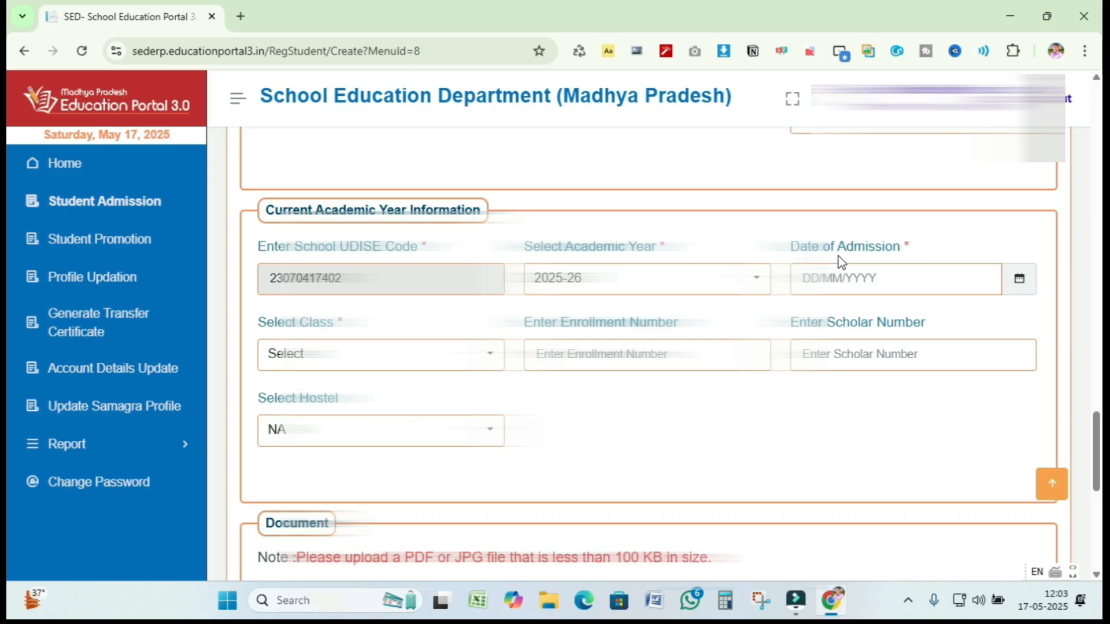
- Pick 25 April 2025 in the Date of Admission calendar
left_click(1019, 281)
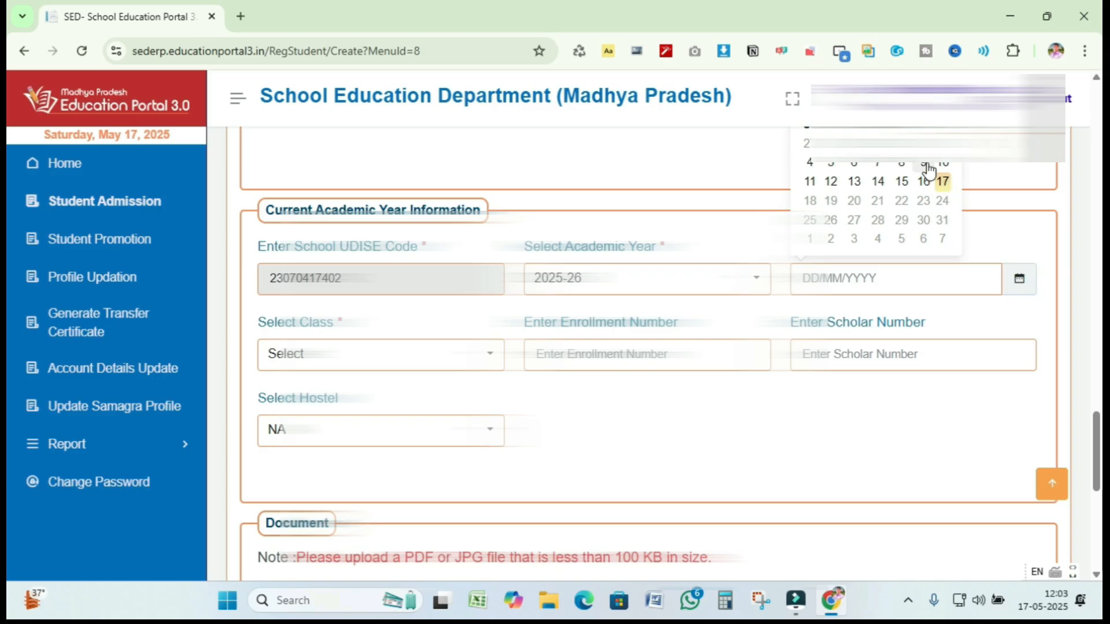
scroll(875, 190, "up", 3)
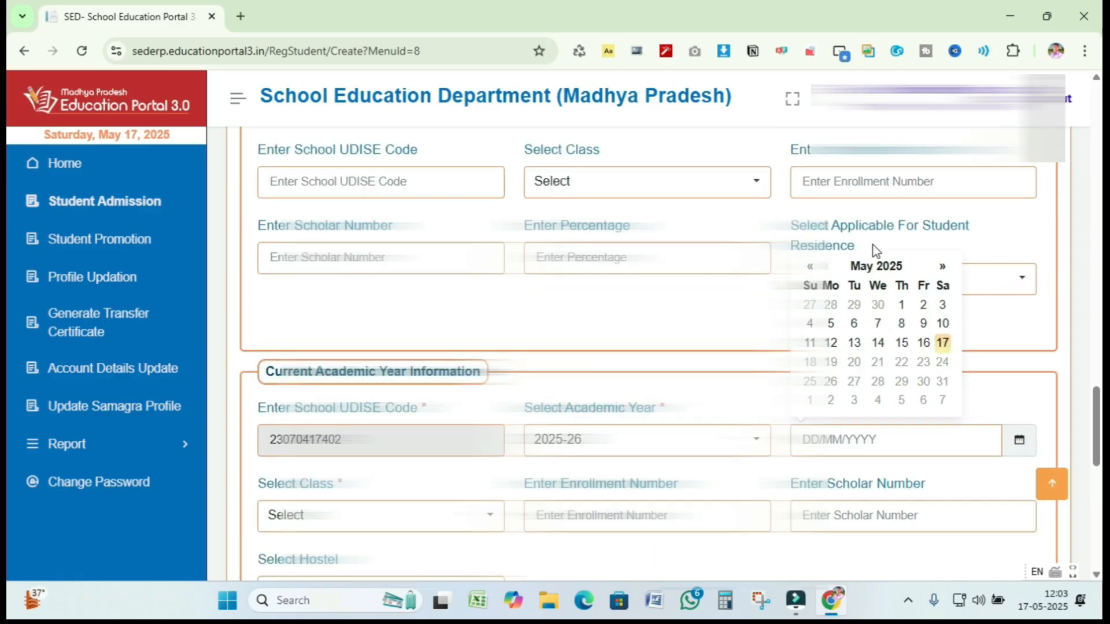
left_click(810, 267)
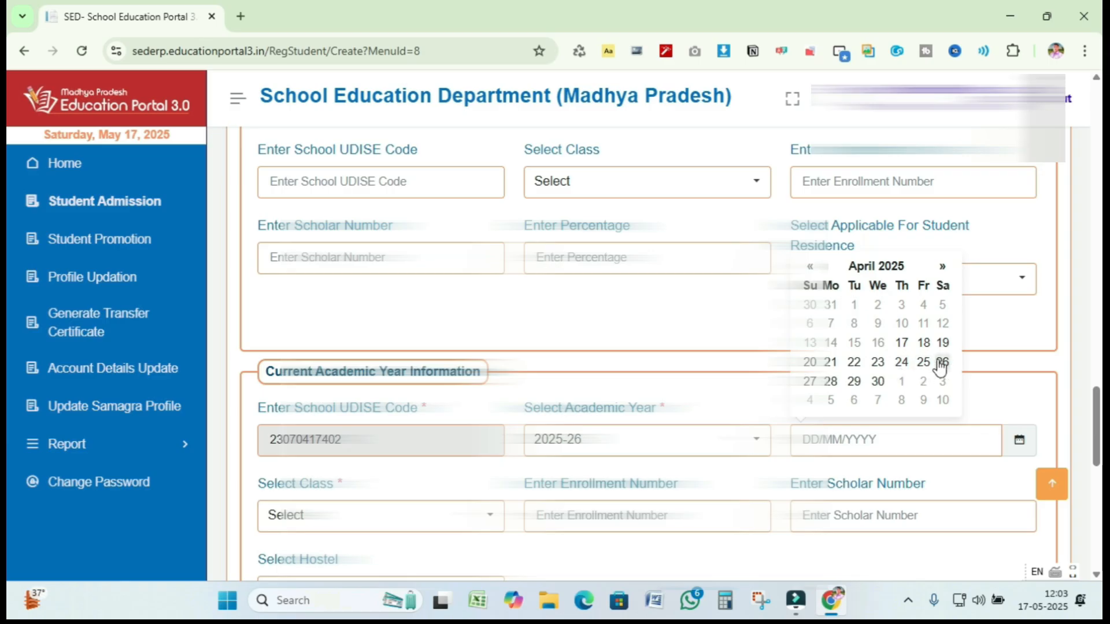
left_click(924, 362)
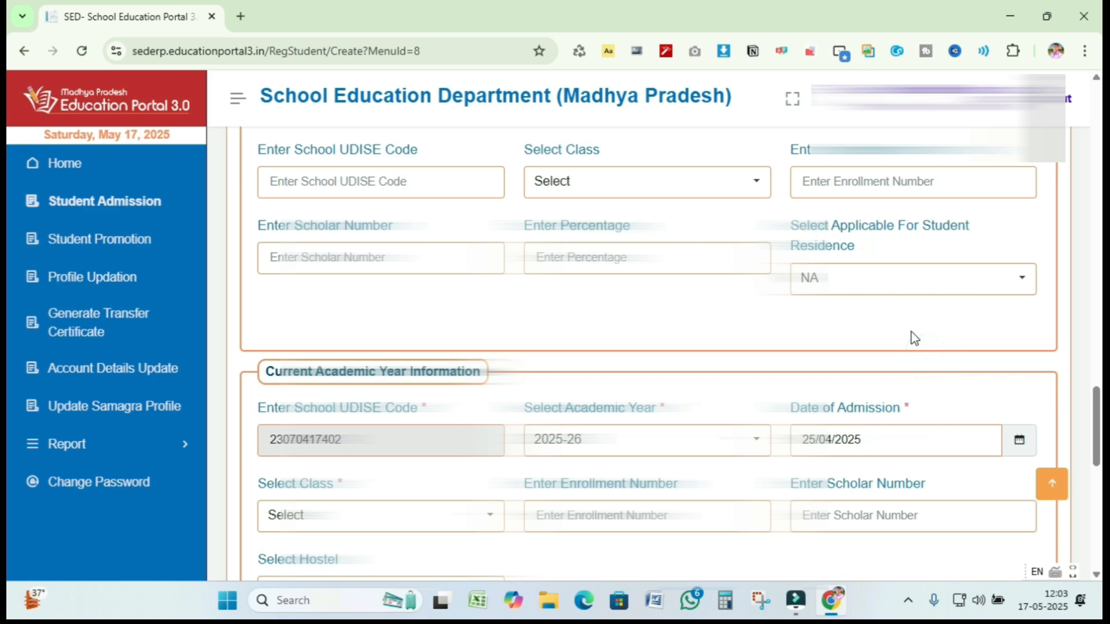
scroll(911, 332, "down", 3)
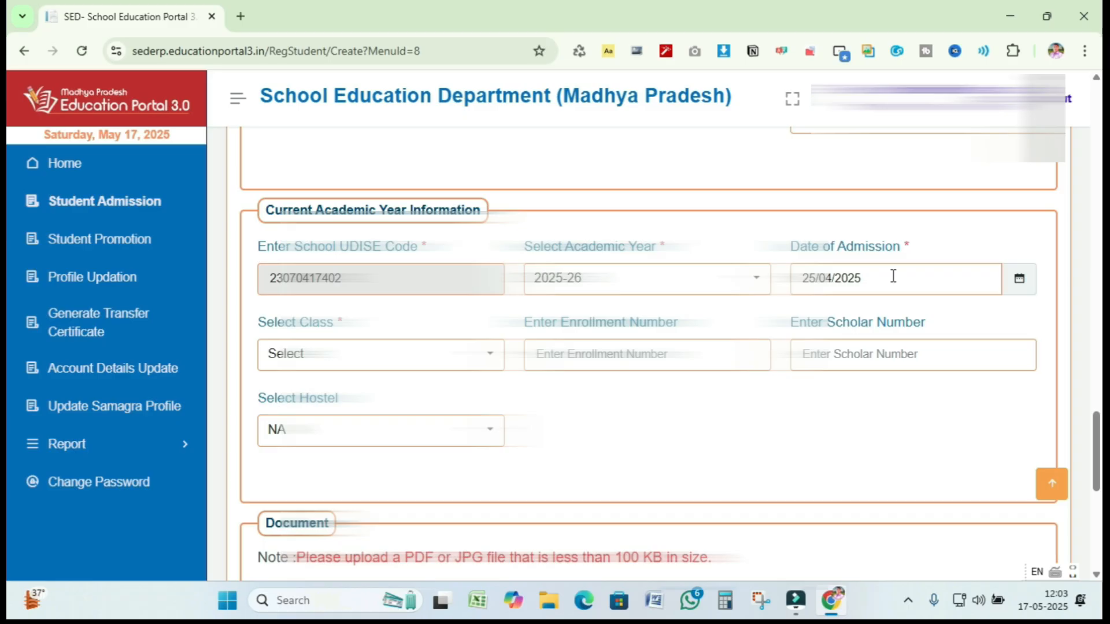
- Place the student in Class - 1
scroll(893, 277, "down", 1)
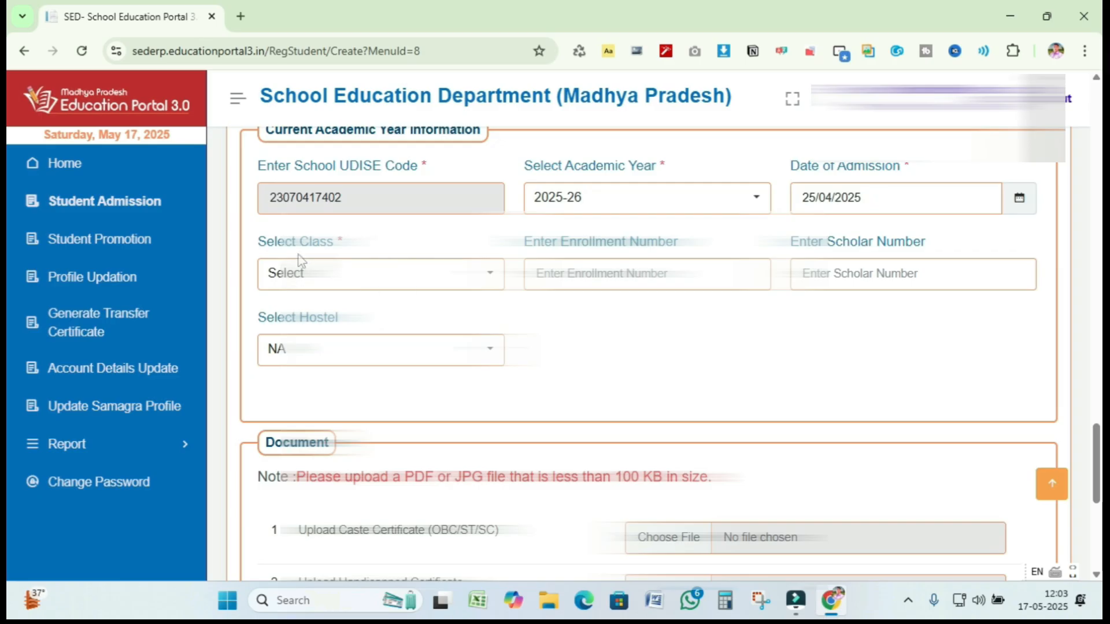
left_click(457, 273)
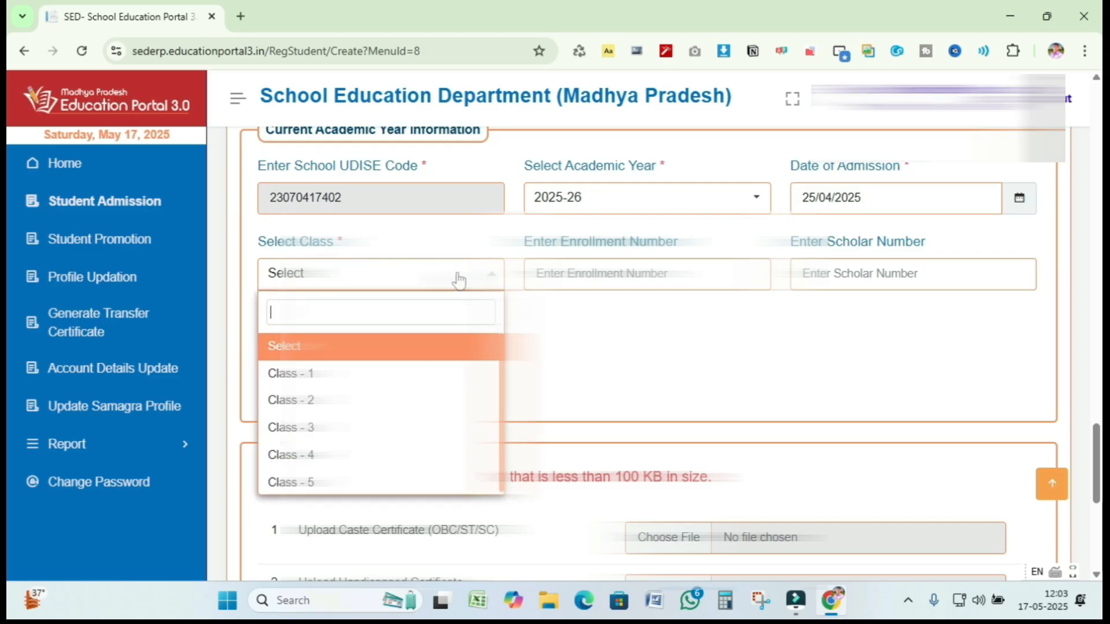
left_click(307, 373)
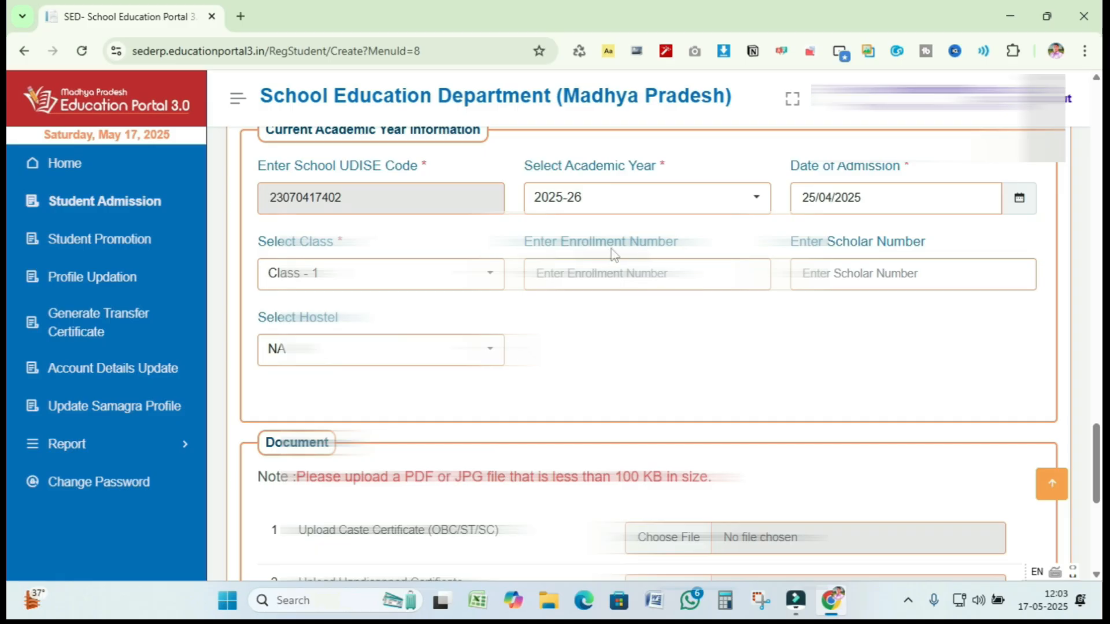
- Enter 141 as both the Enrollment Number and the Scholar Number
left_click(630, 281)
left_click(631, 280)
left_click(631, 280)
type("141")
left_click(852, 269)
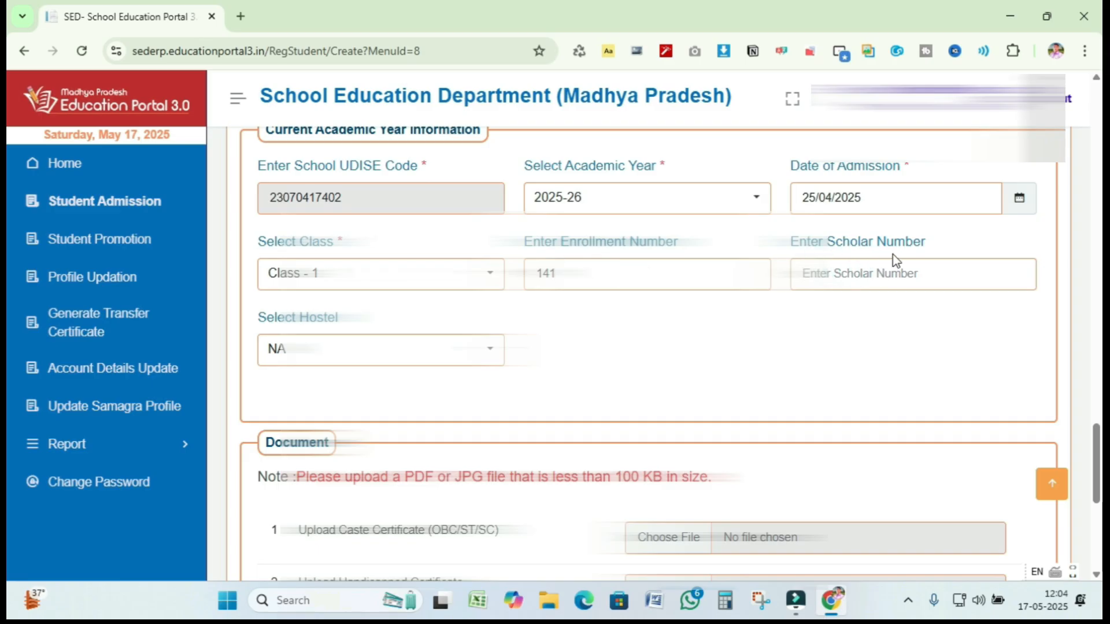
left_click(873, 274)
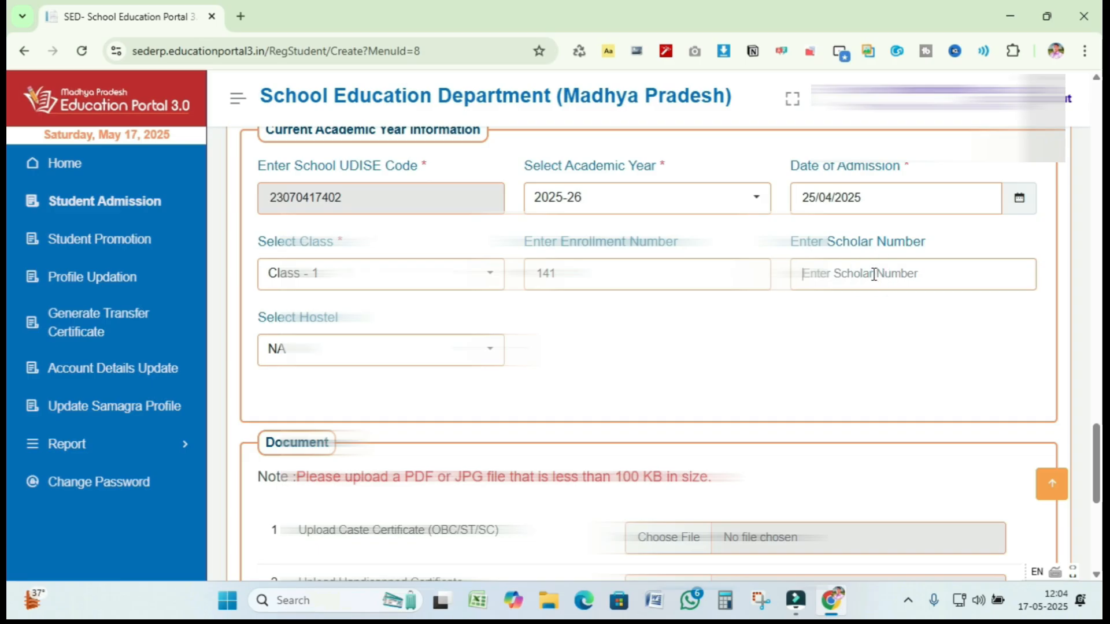
type("141")
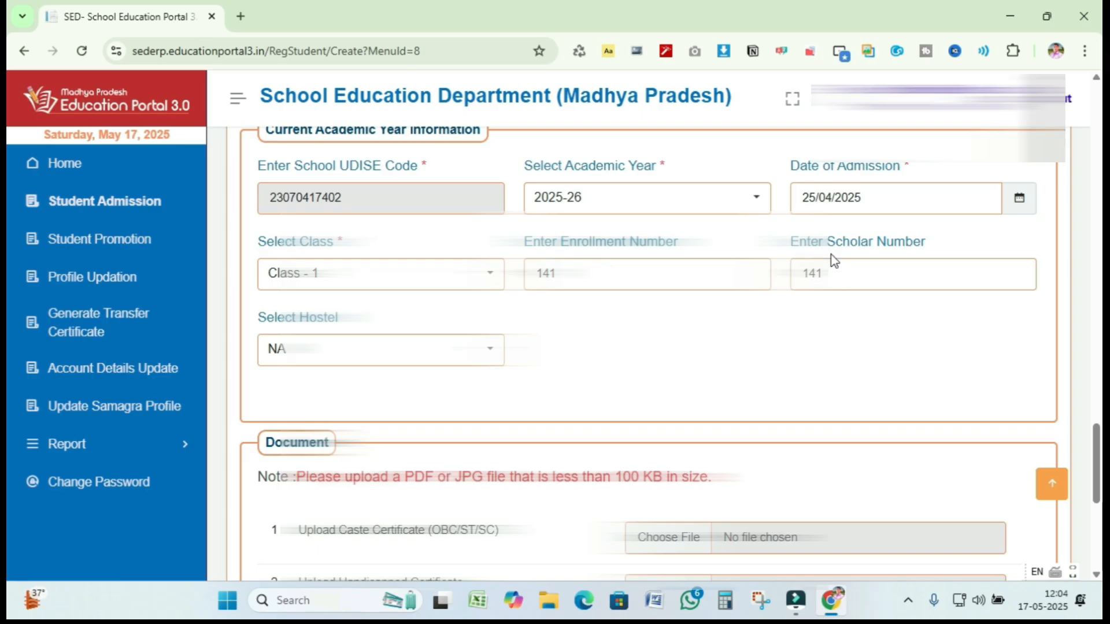
left_click(839, 272)
scroll(479, 267, "down", 1)
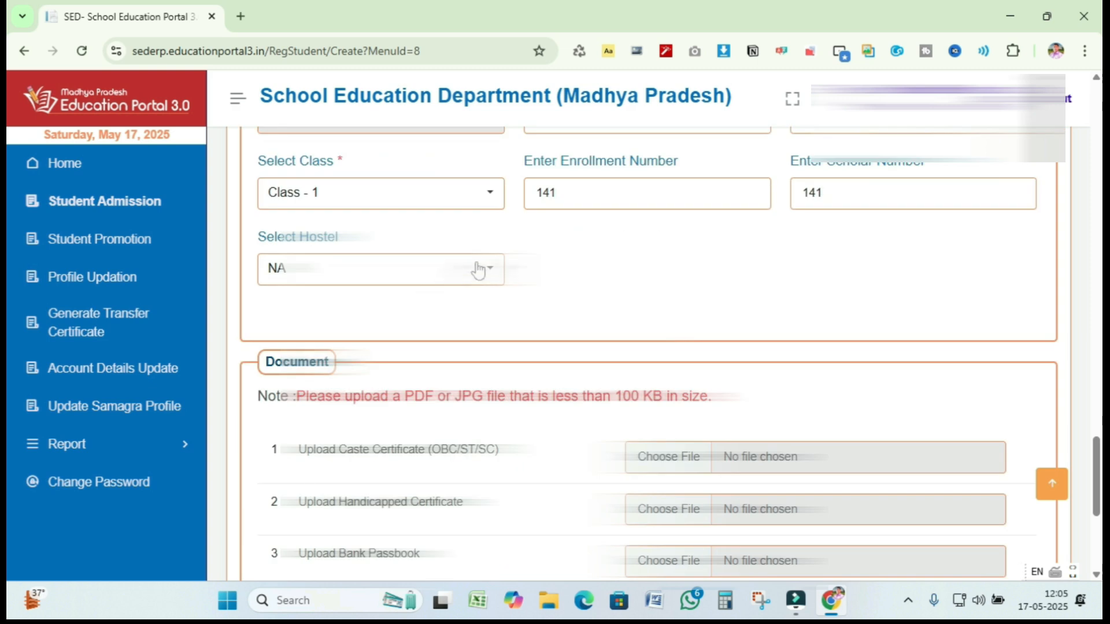
scroll(492, 276, "down", 2)
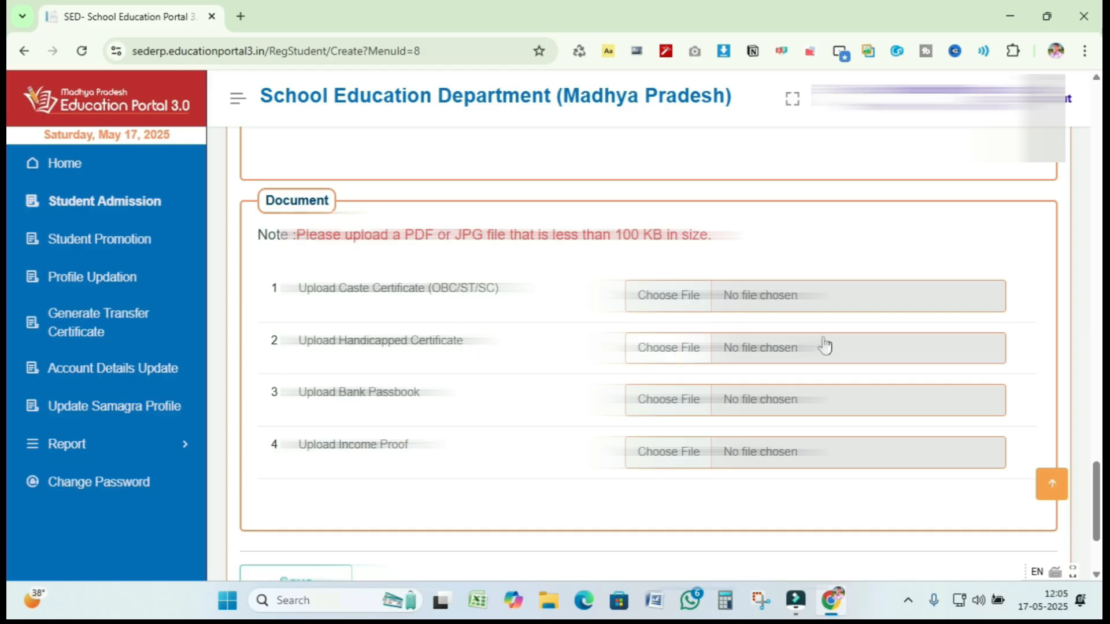
scroll(825, 347, "up", 3)
scroll(825, 345, "up", 3)
scroll(825, 345, "up", 6)
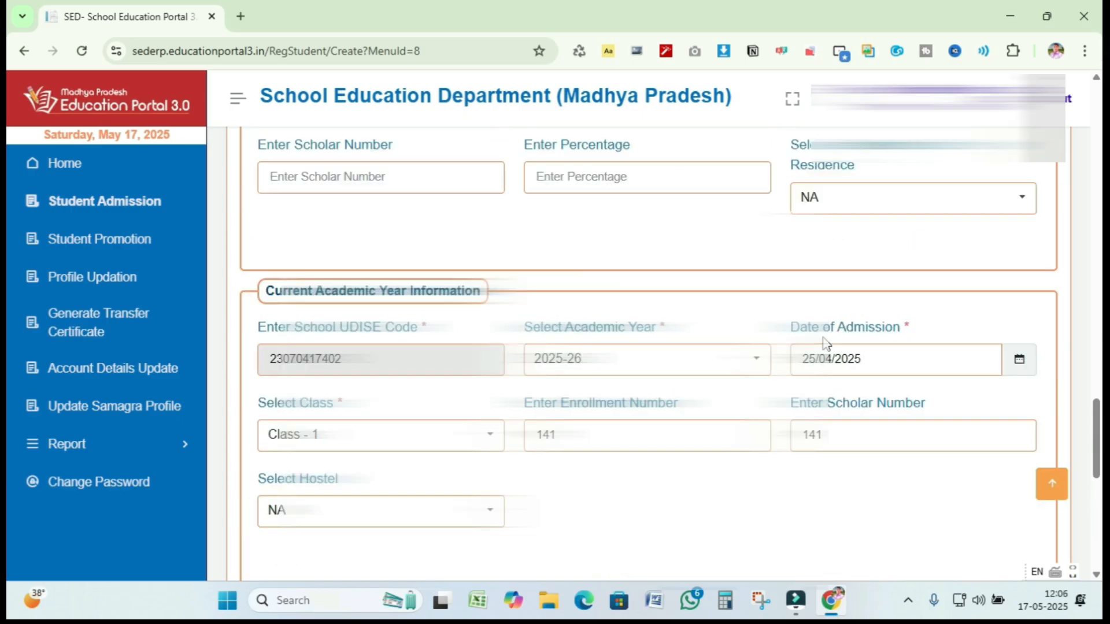
scroll(825, 341, "up", 8)
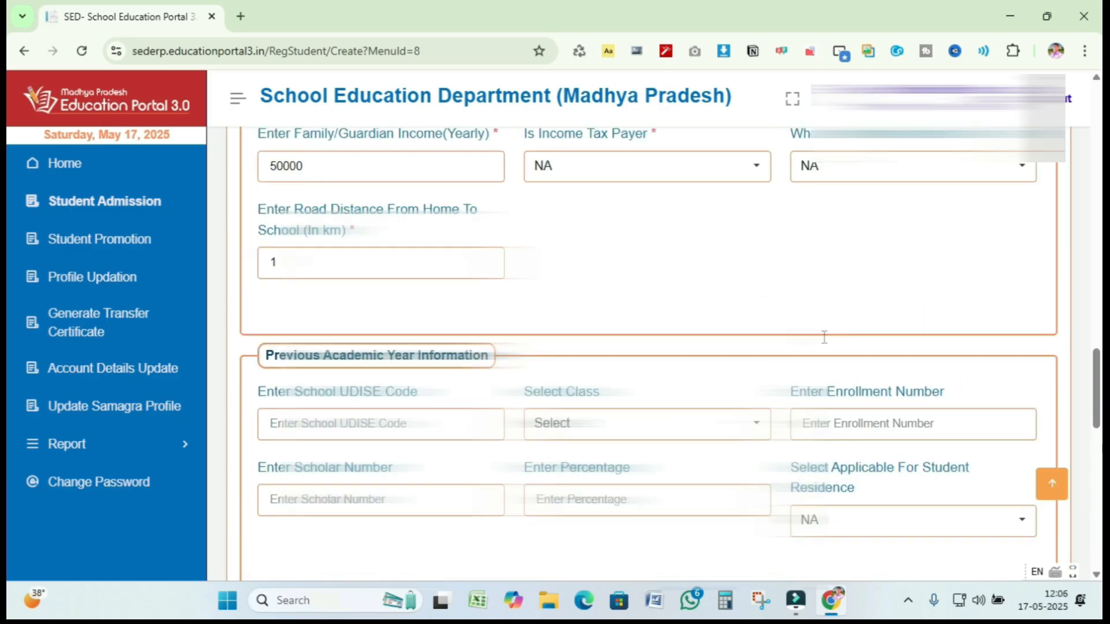
scroll(825, 346, "up", 11)
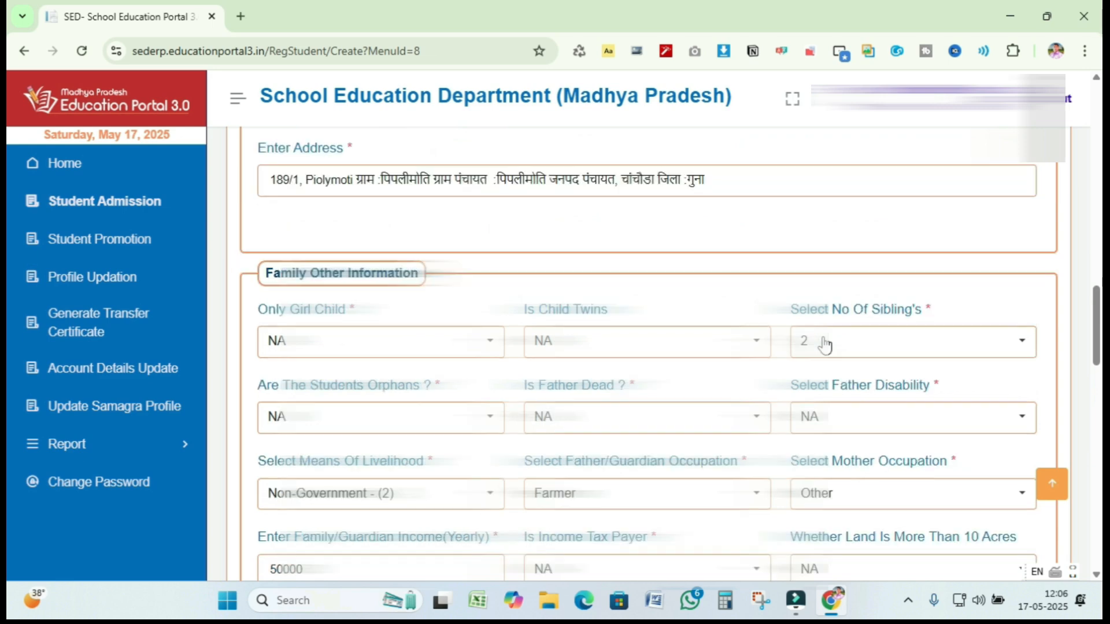
scroll(825, 337, "up", 8)
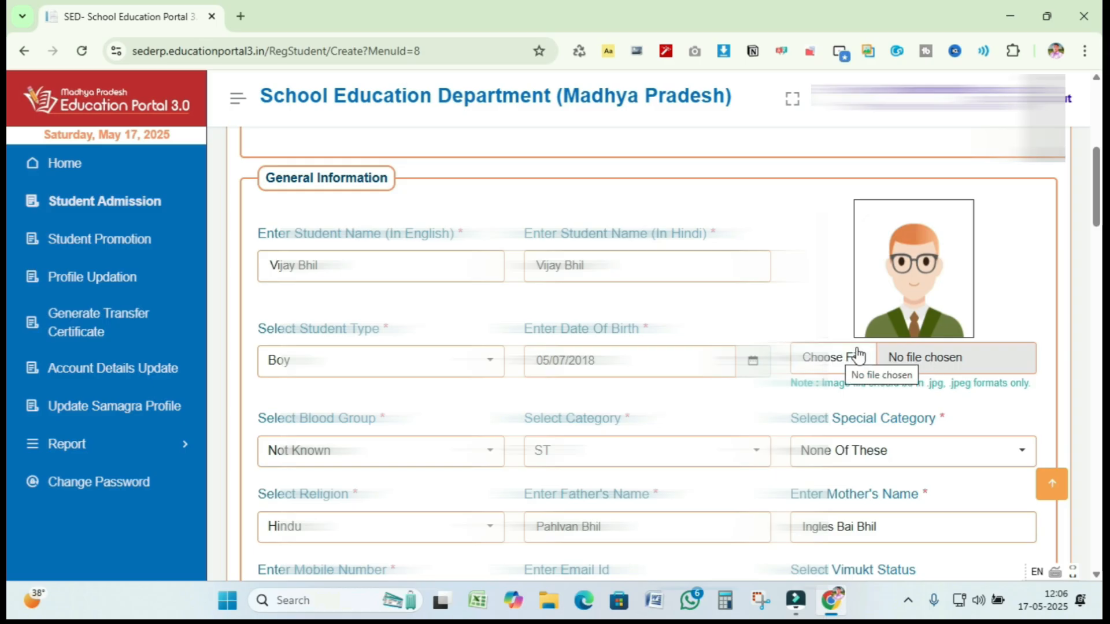
- Start attaching the student's photo from the photo placeholder's Choose File
left_click(837, 362)
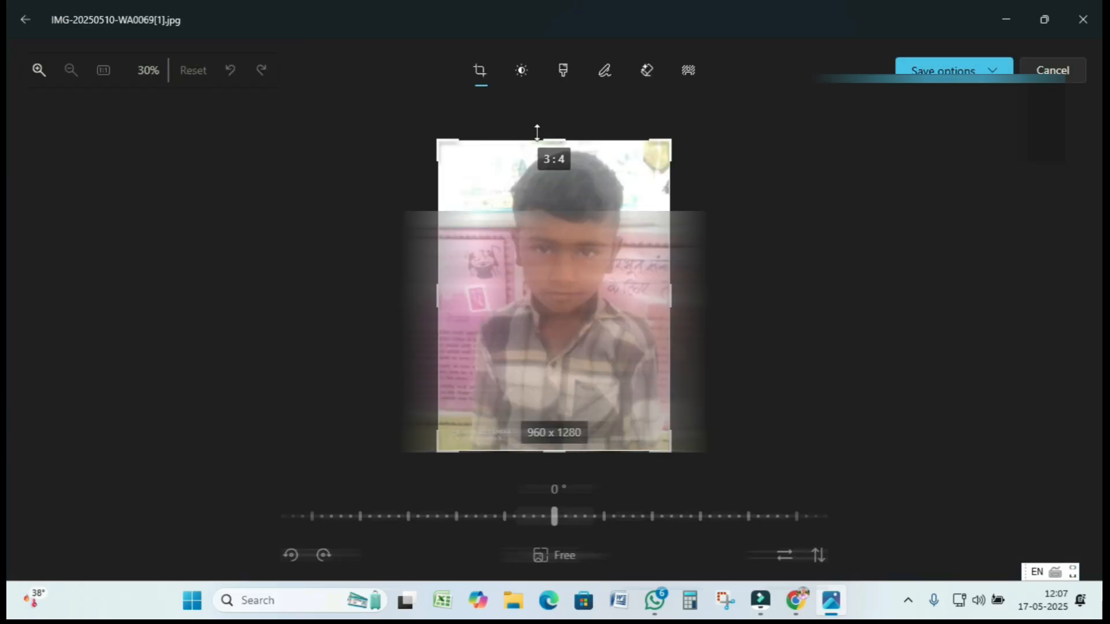
- Crop the photo to 731 x 896 by trimming the bottom, left and right edges
left_click_drag(554, 450, 554, 357)
left_click_drag(384, 299, 443, 299)
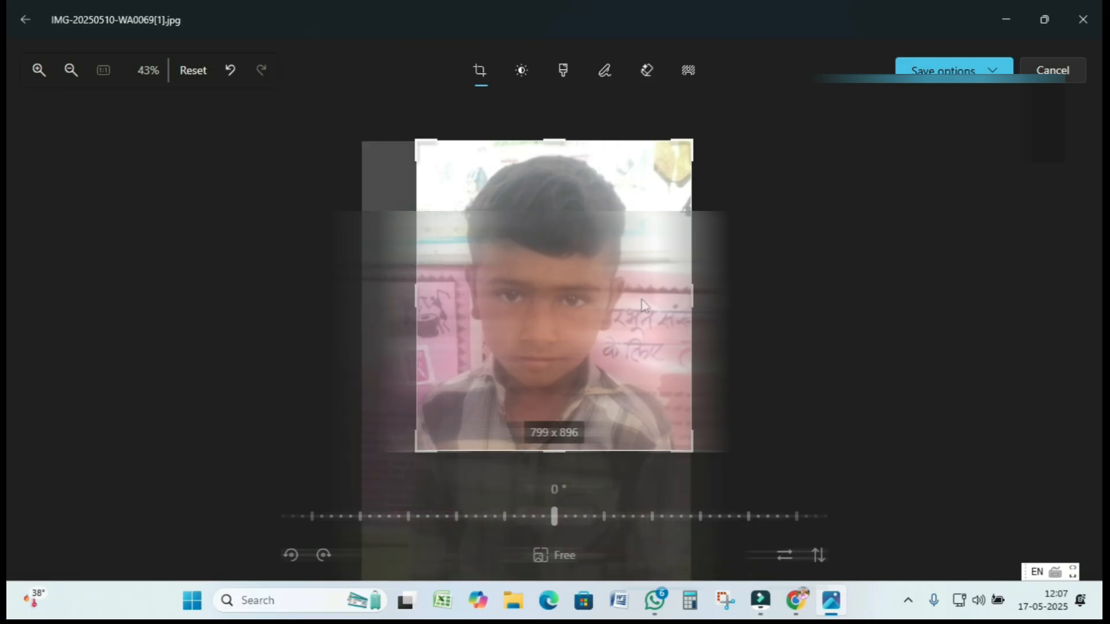
left_click_drag(692, 300, 669, 298)
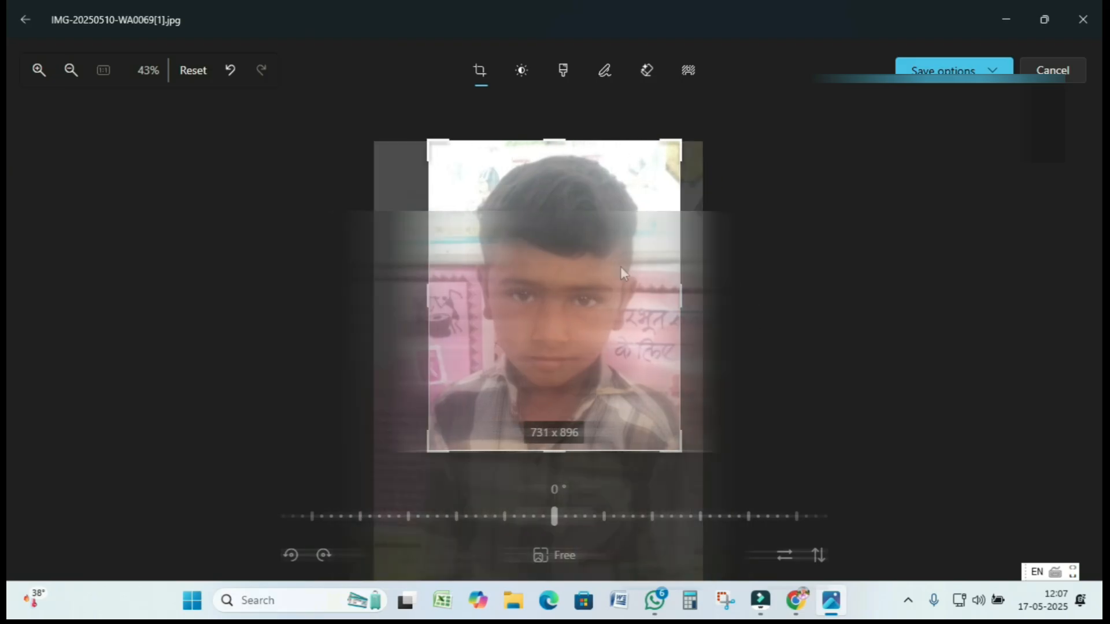
- Raise the photo's brightness to 3 and contrast to 19
left_click(522, 73)
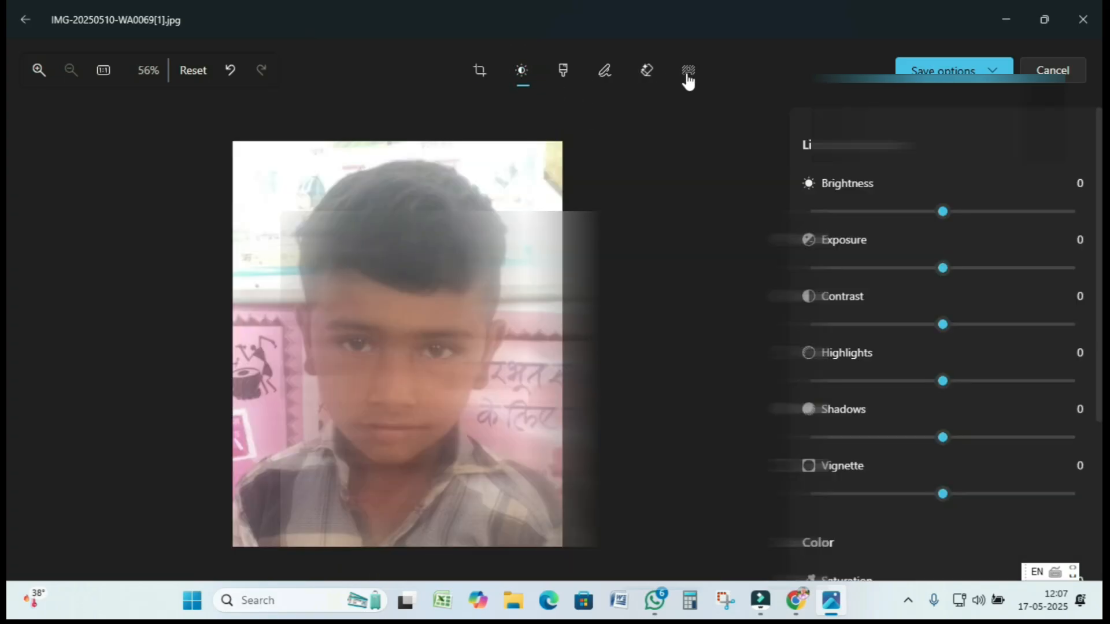
left_click_drag(939, 214, 953, 218)
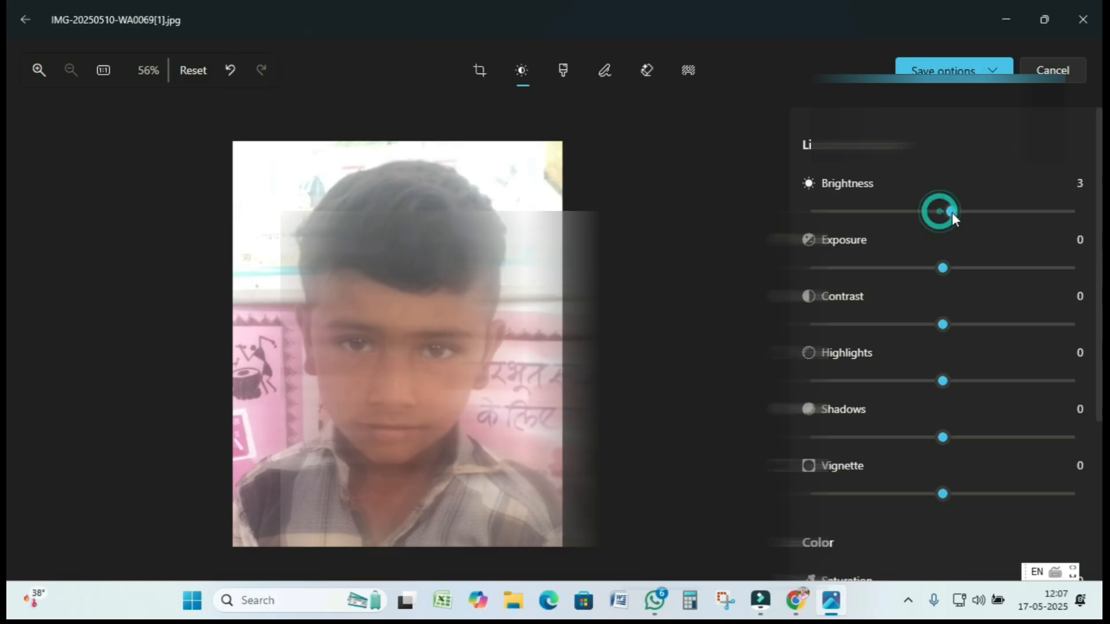
left_click_drag(942, 324, 972, 324)
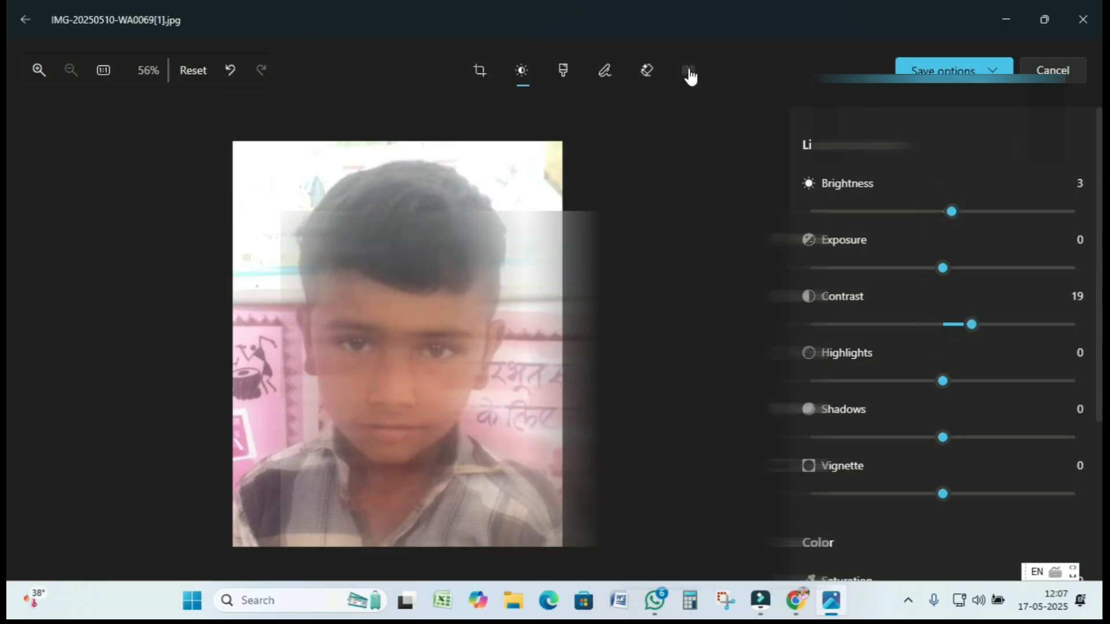
left_click(688, 72)
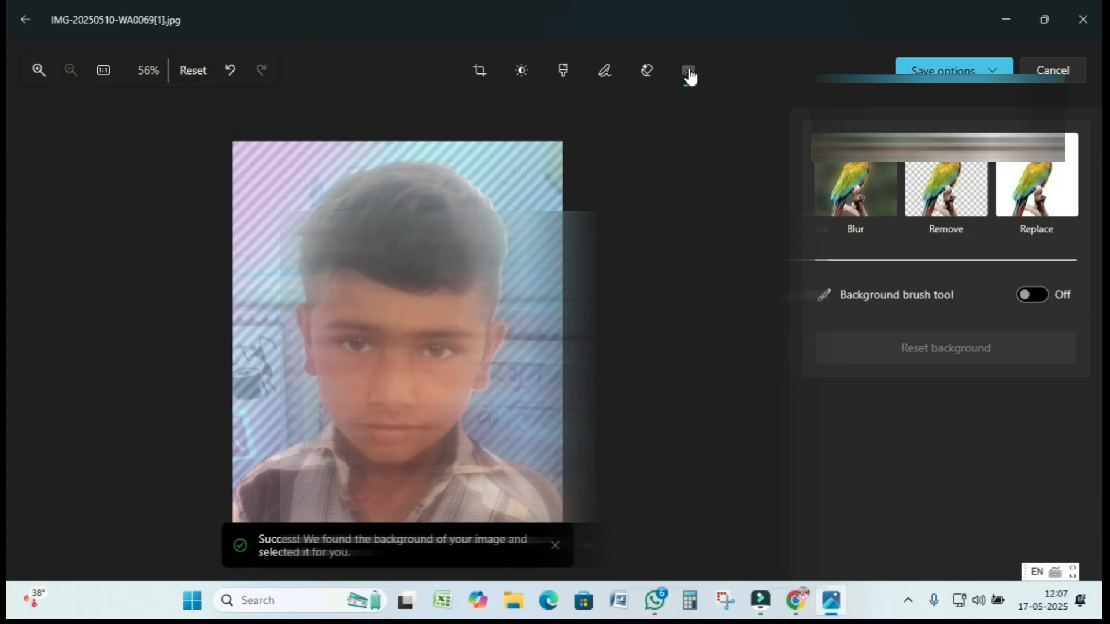
- Replace the photo's background with white, save it as vijay photo.jpg, and close Photos
left_click(1035, 186)
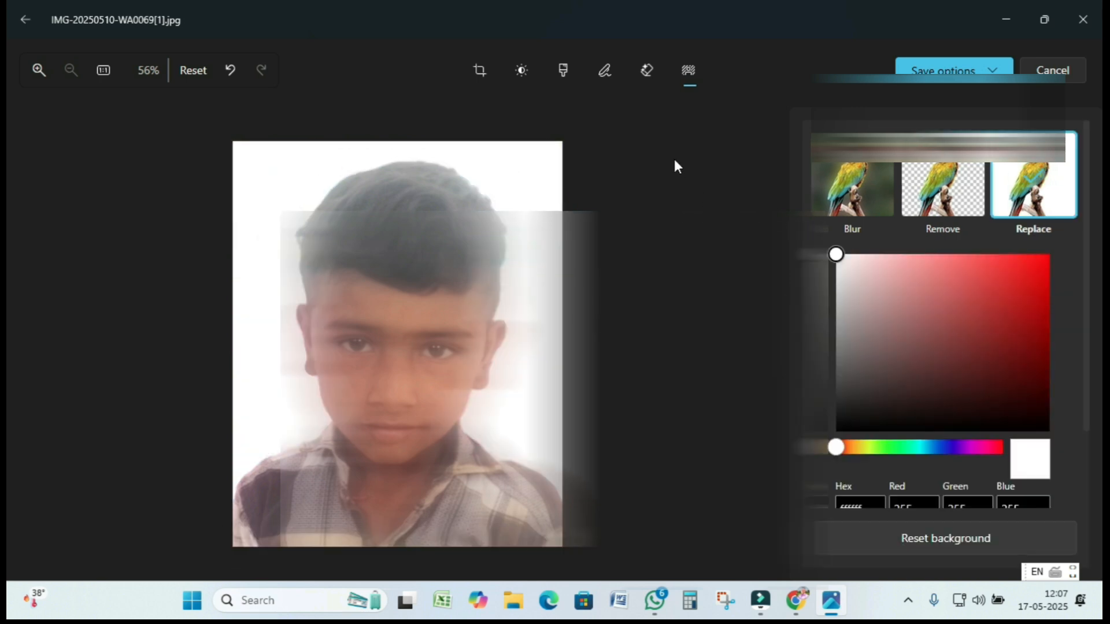
left_click(481, 71)
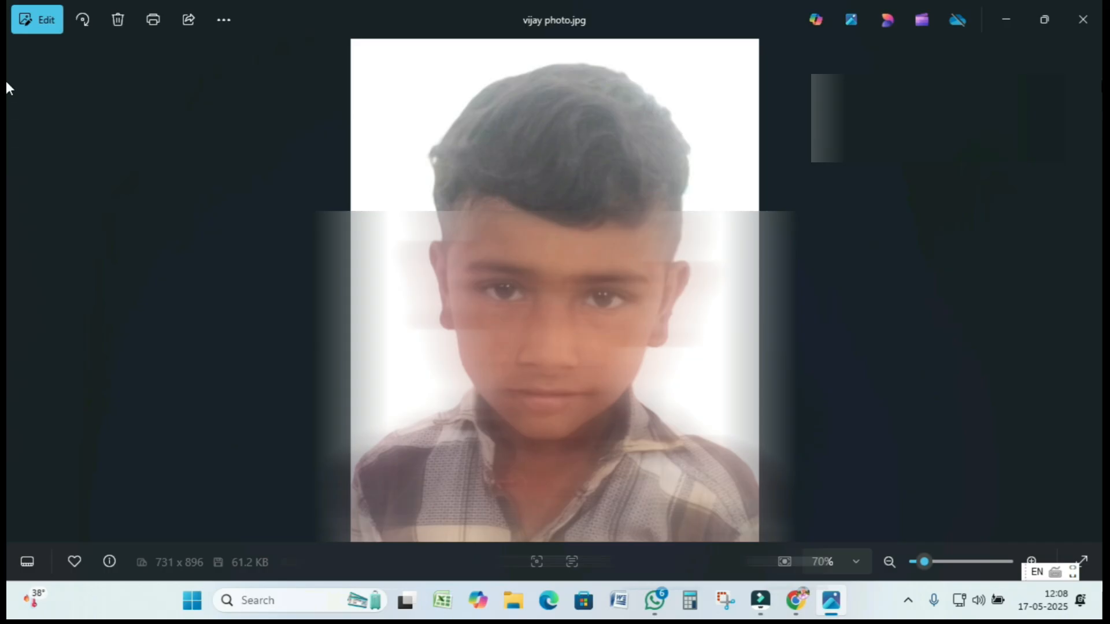
left_click(1083, 32)
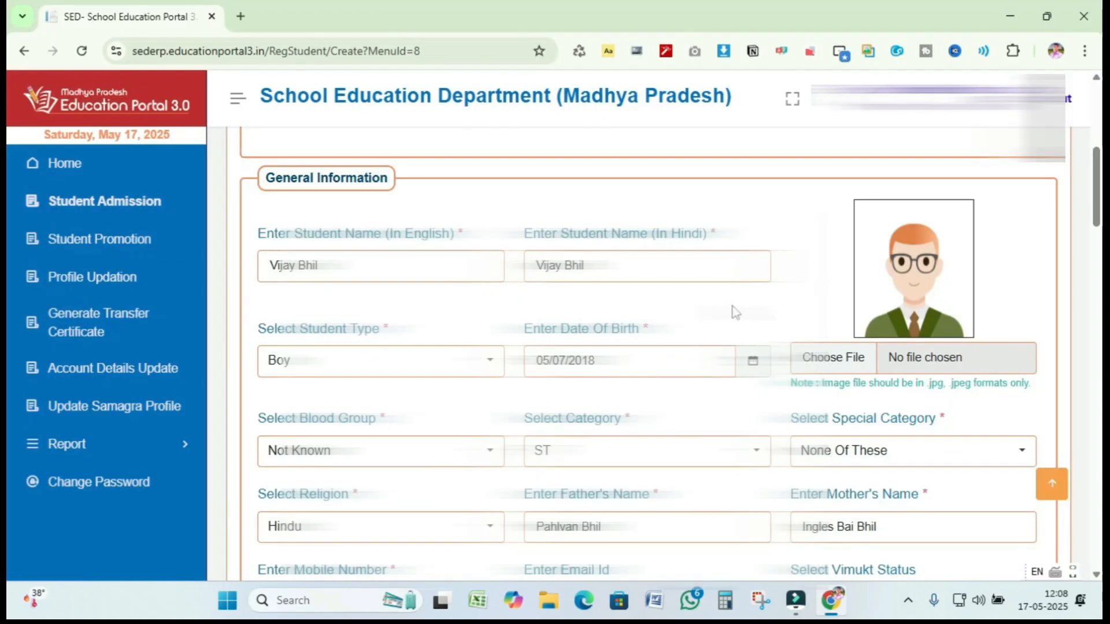
- Attach the edited photo vijay photo.jpg to the student's General Information
left_click(837, 359)
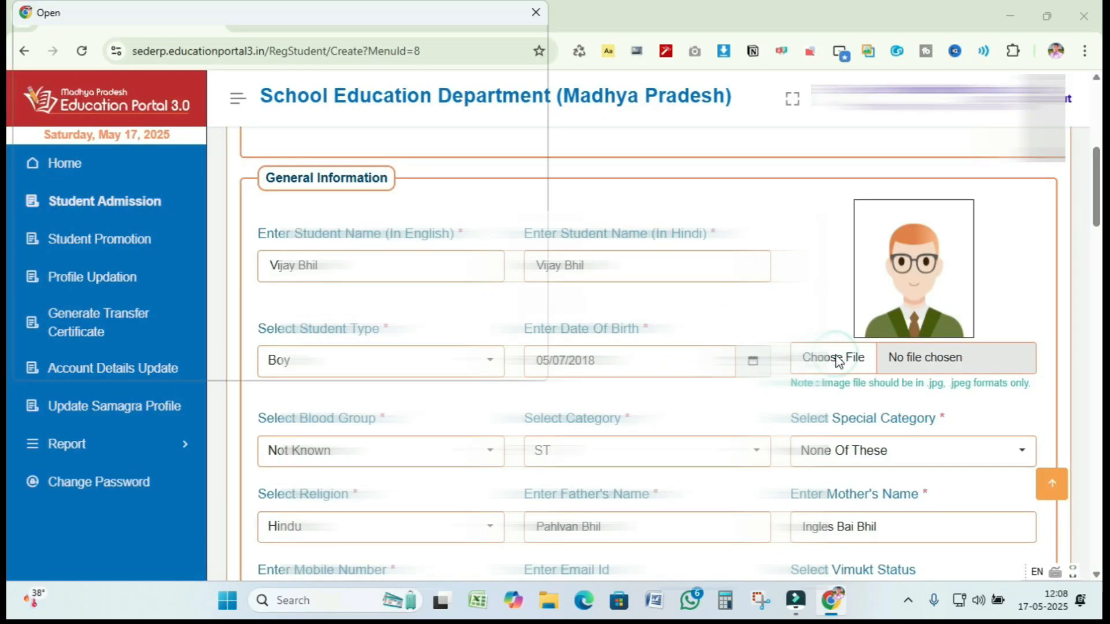
left_click(498, 357)
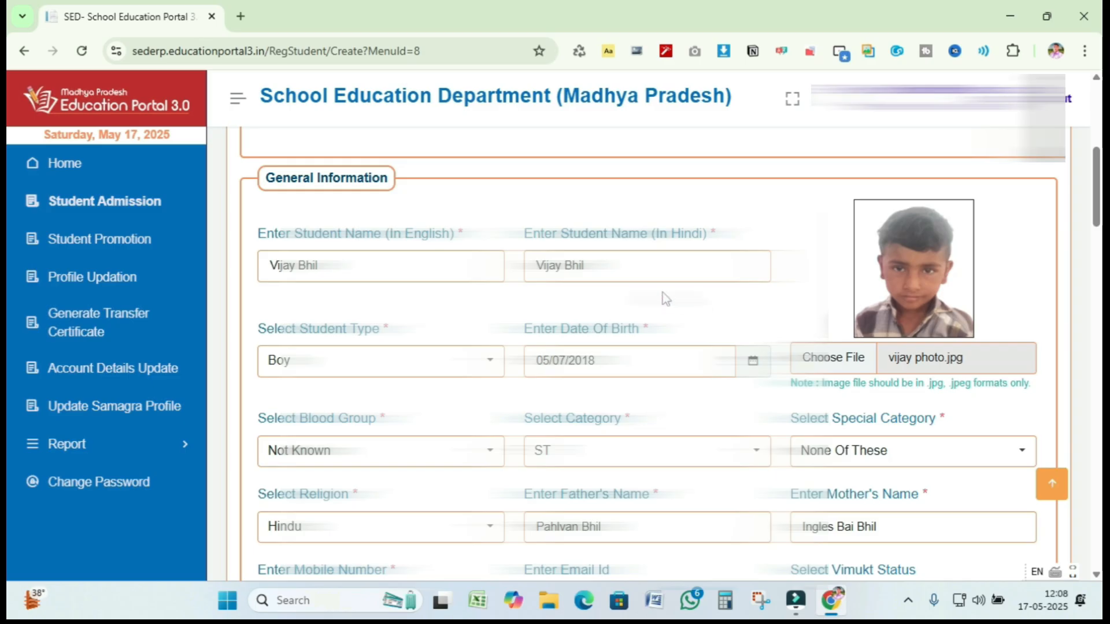
- Review the four empty certificate upload rows at the form's bottom and save the admission
scroll(652, 292, "down", 1)
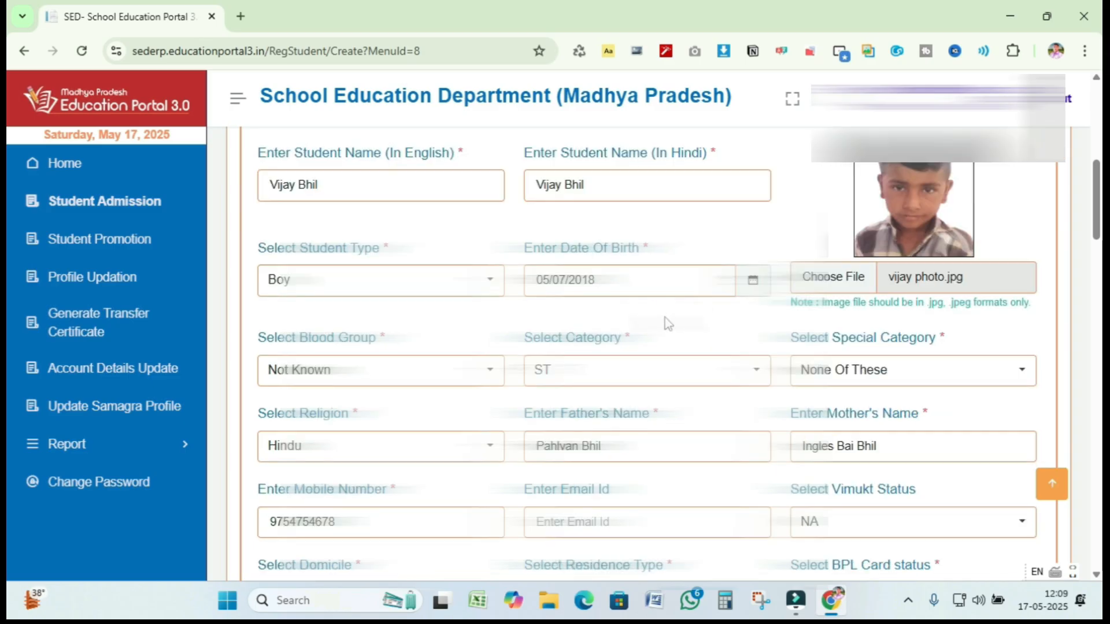
scroll(664, 321, "down", 1)
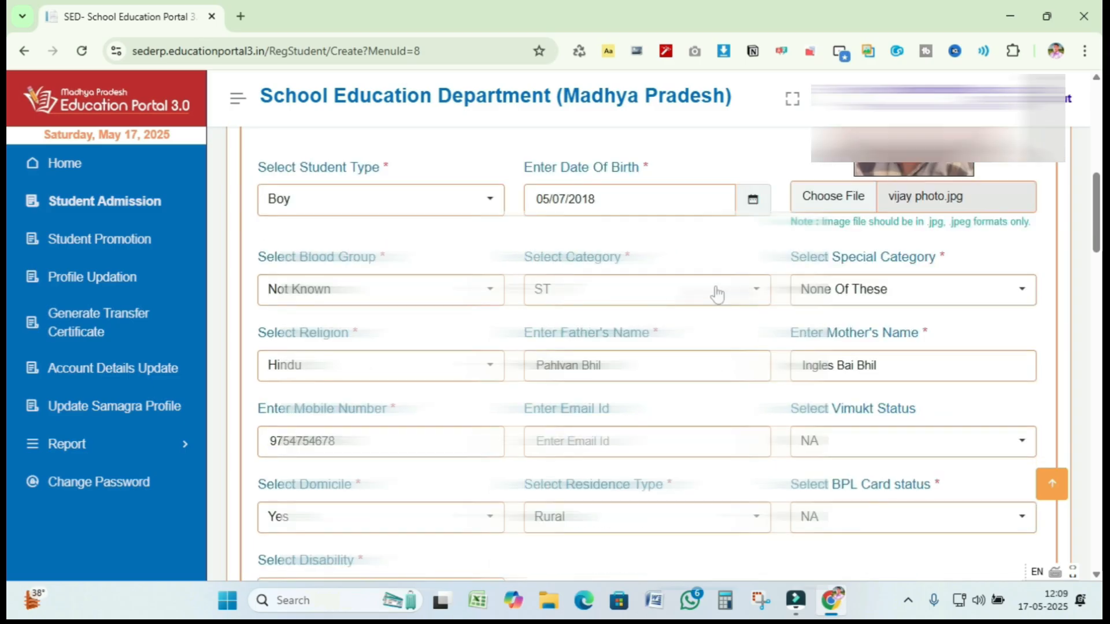
scroll(682, 303, "down", 1)
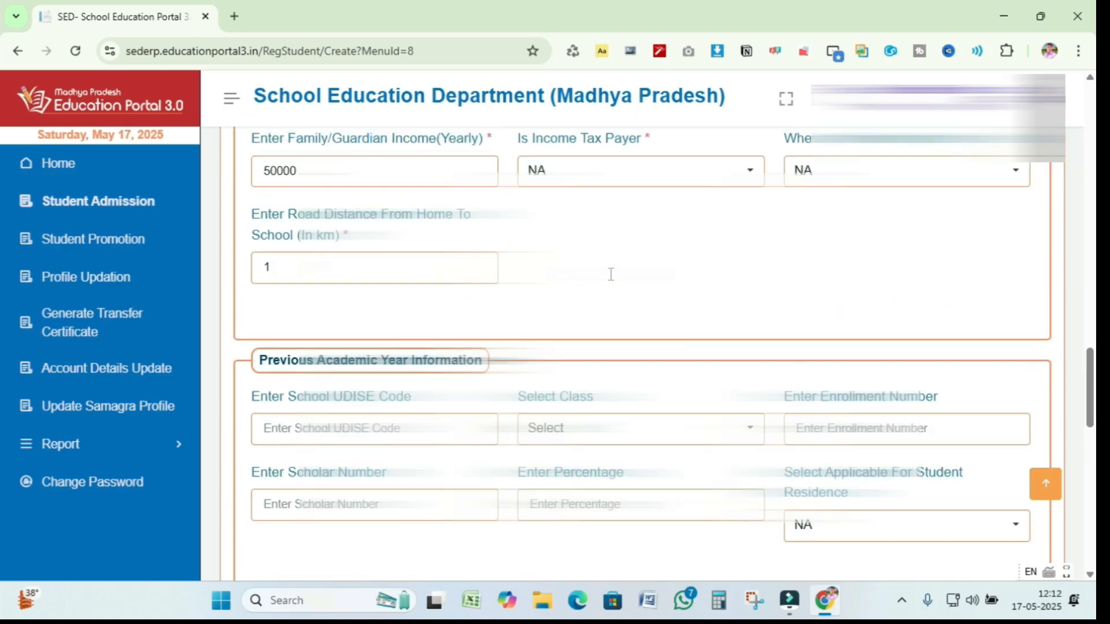
scroll(612, 274, "up", 10)
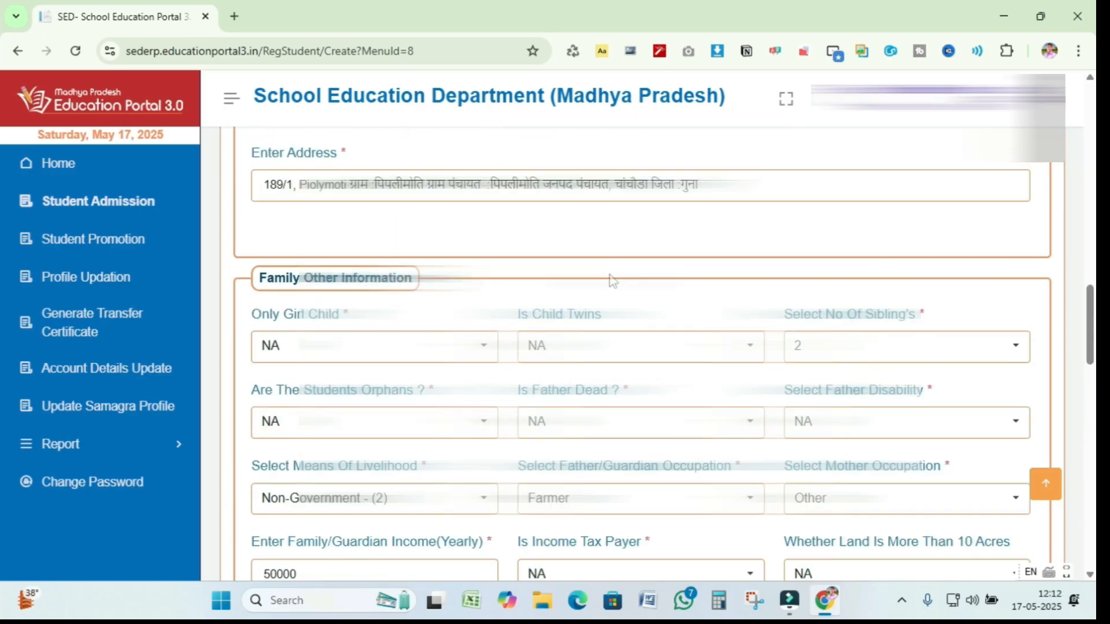
scroll(610, 275, "up", 7)
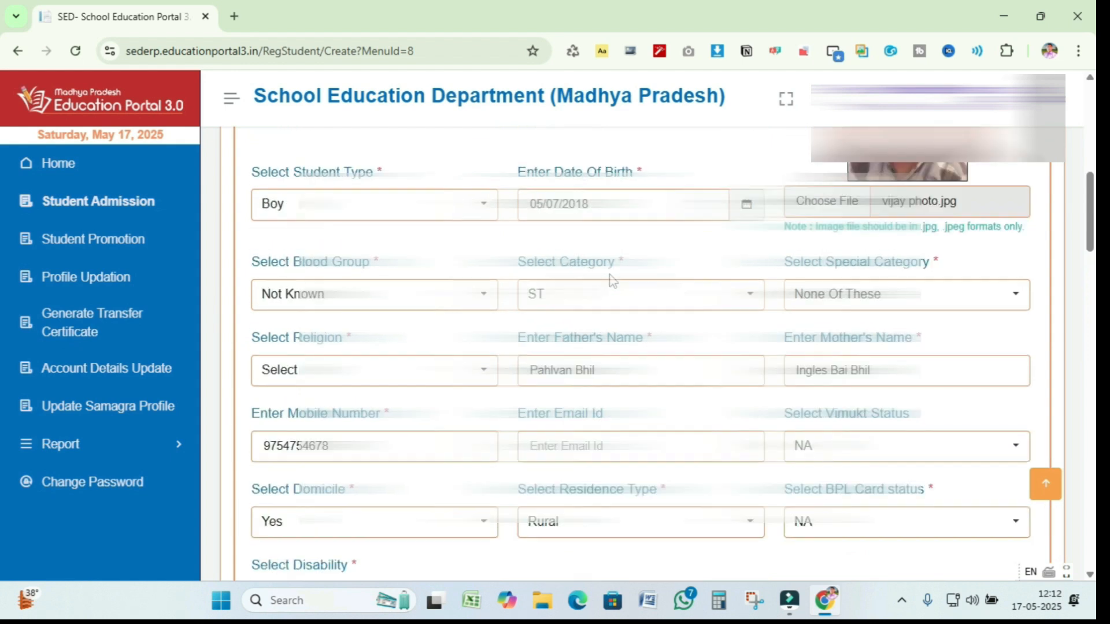
scroll(612, 278, "down", 1)
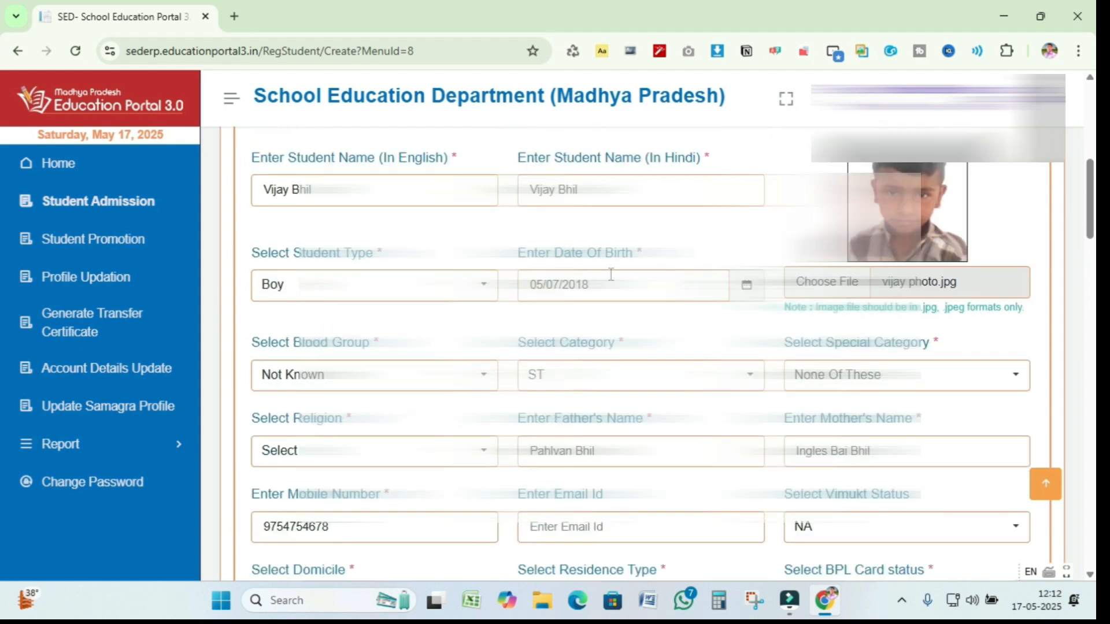
scroll(611, 275, "down", 2)
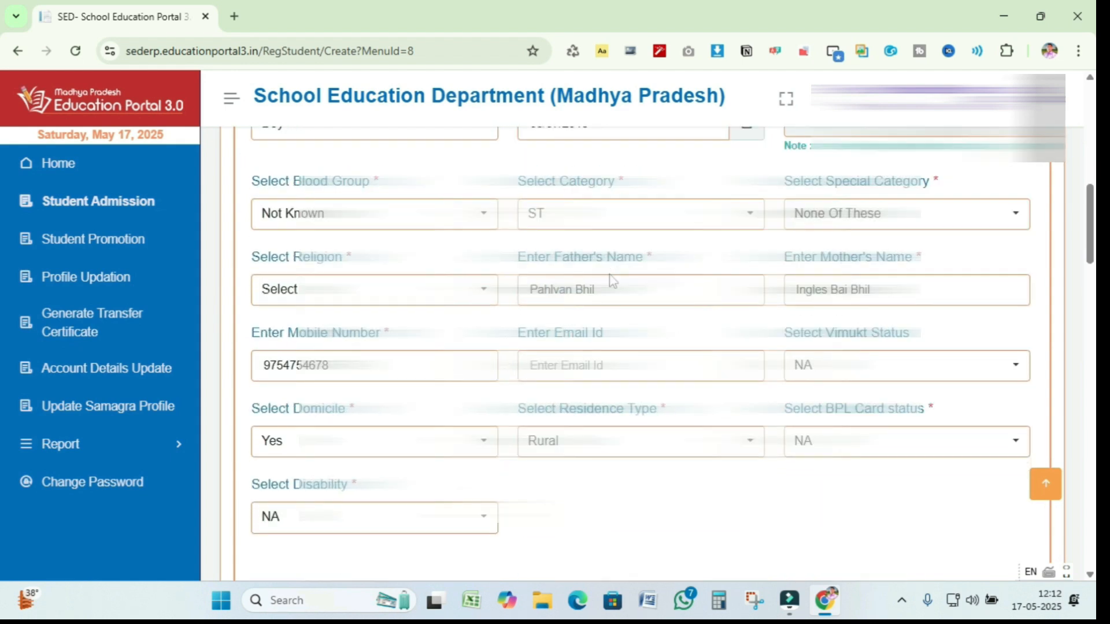
scroll(613, 281, "down", 1)
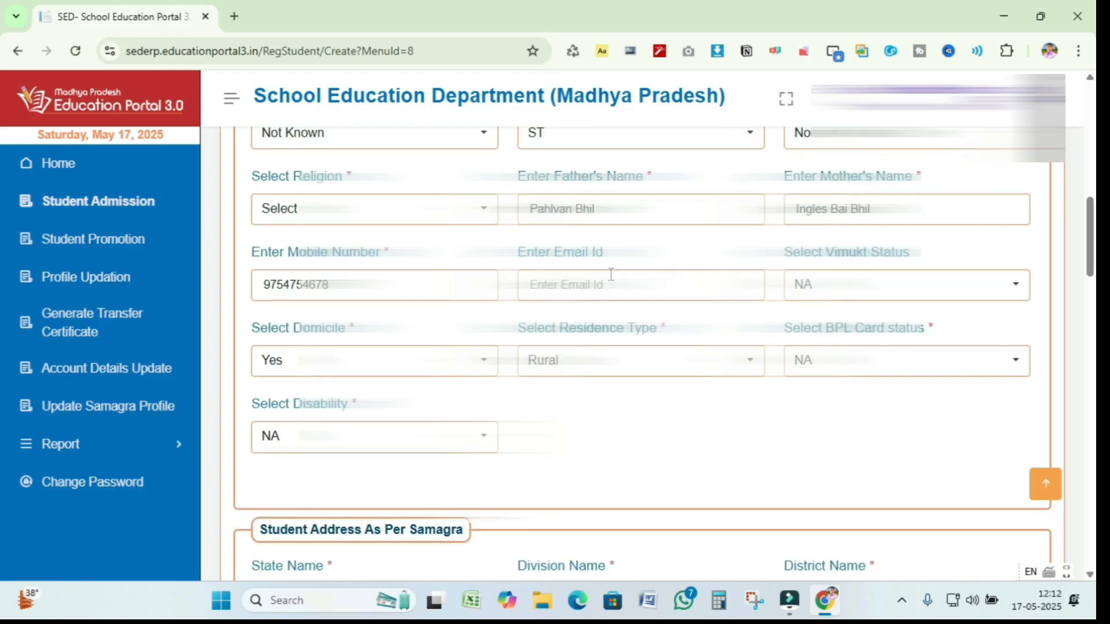
scroll(612, 278, "down", 2)
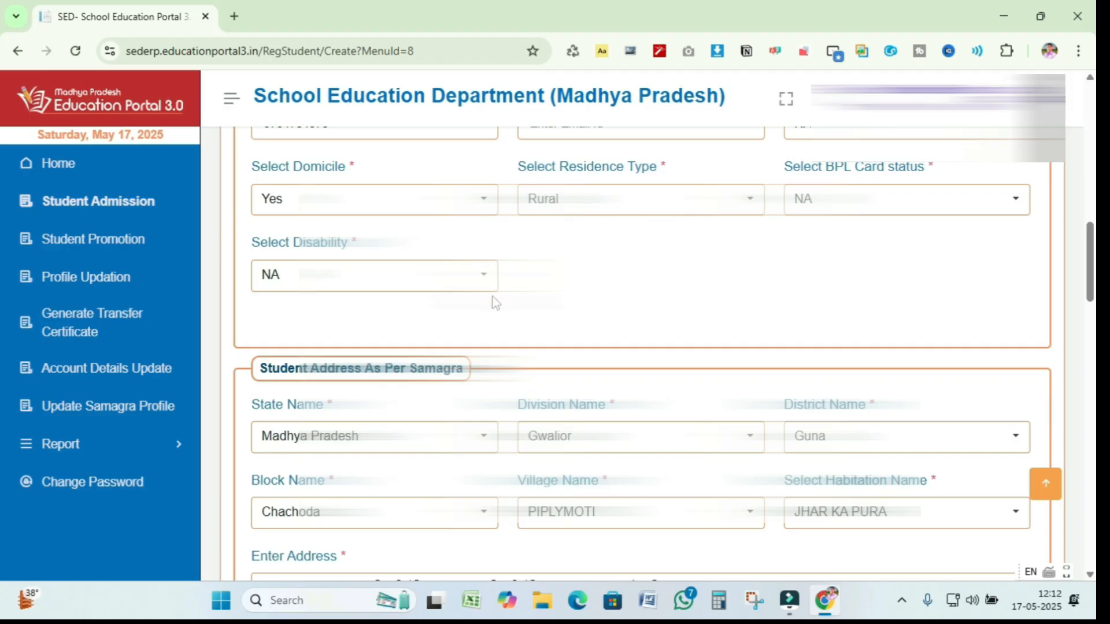
scroll(443, 319, "down", 7)
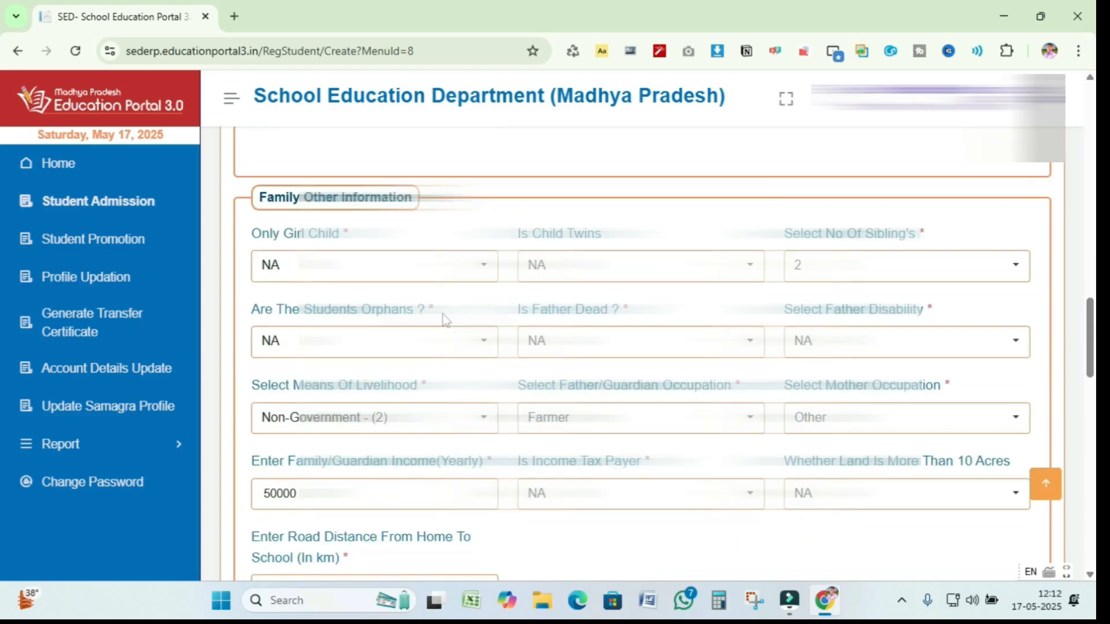
scroll(443, 317, "down", 15)
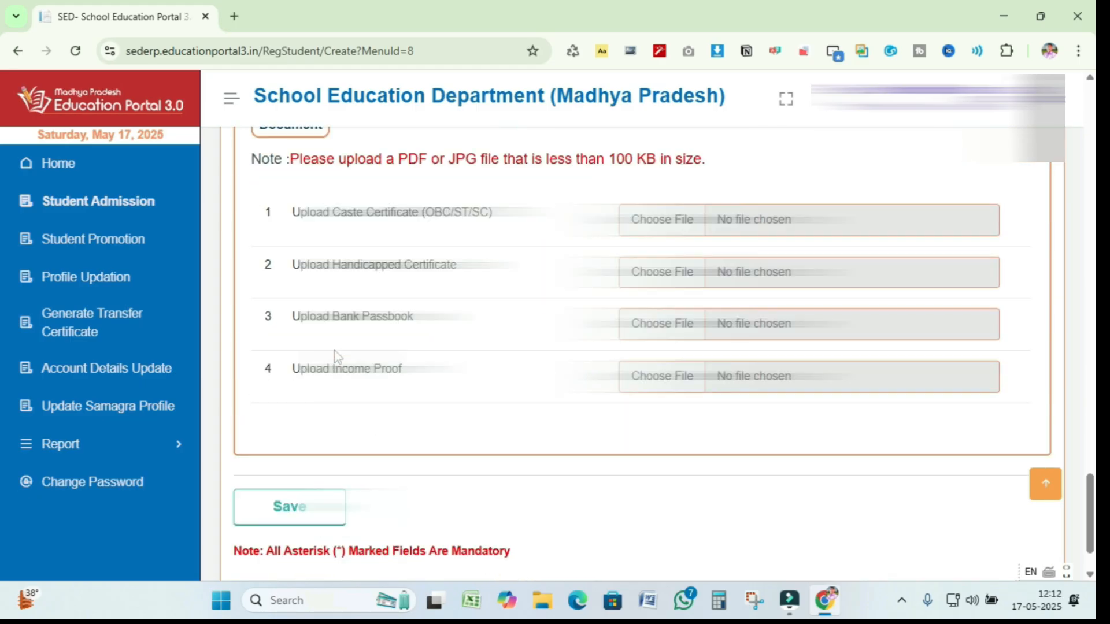
scroll(335, 356, "down", 2)
left_click(294, 428)
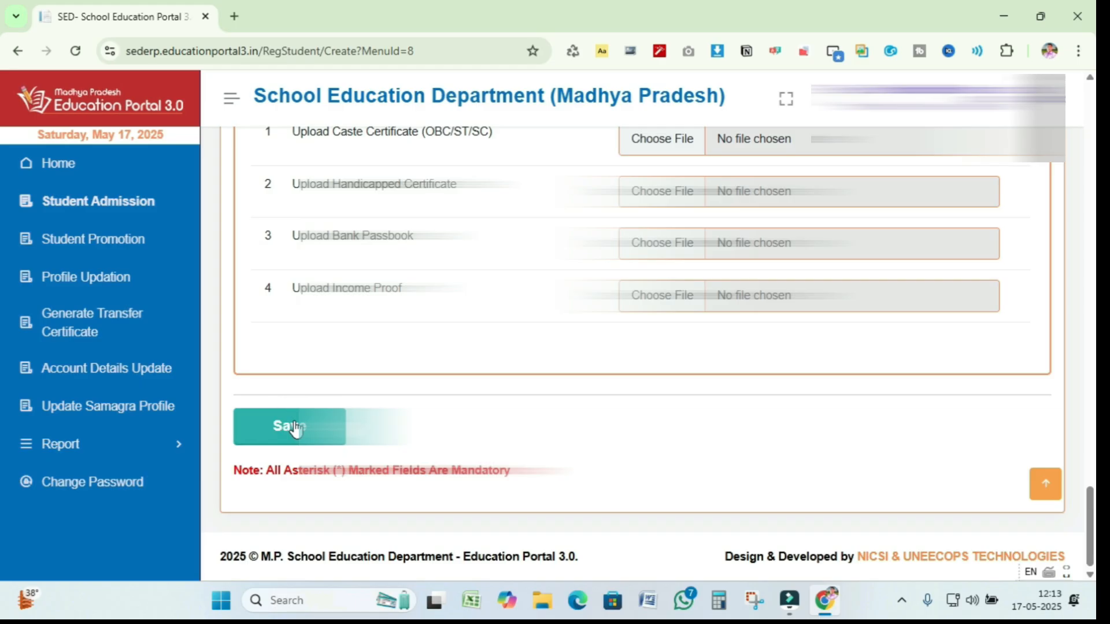
- Set the student's religion to Hindu
scroll(645, 328, "up", 3)
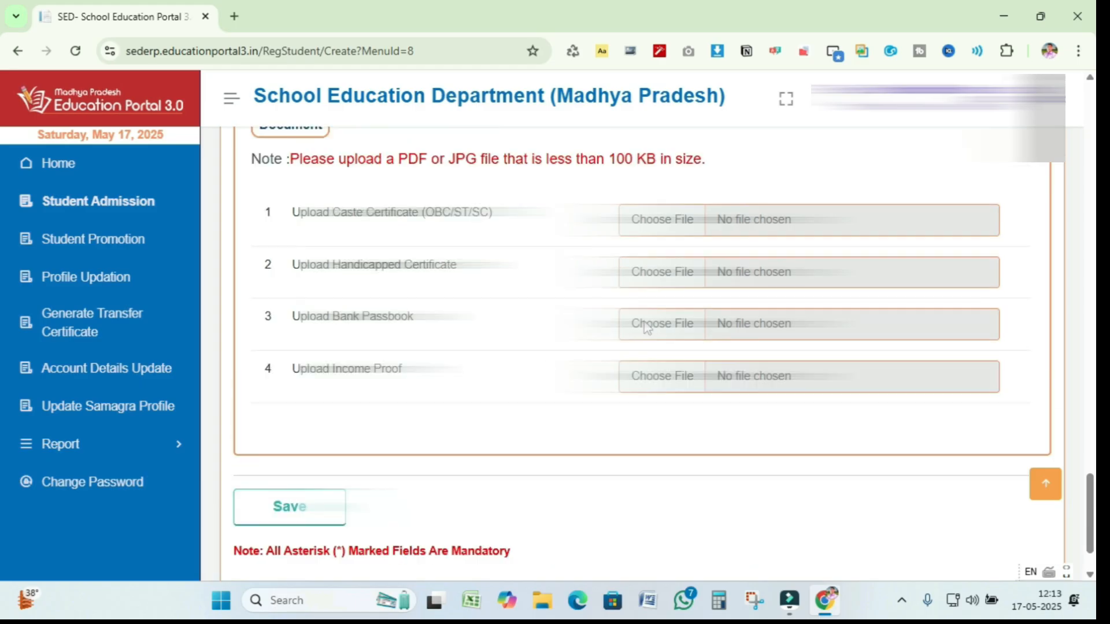
scroll(644, 321, "up", 10)
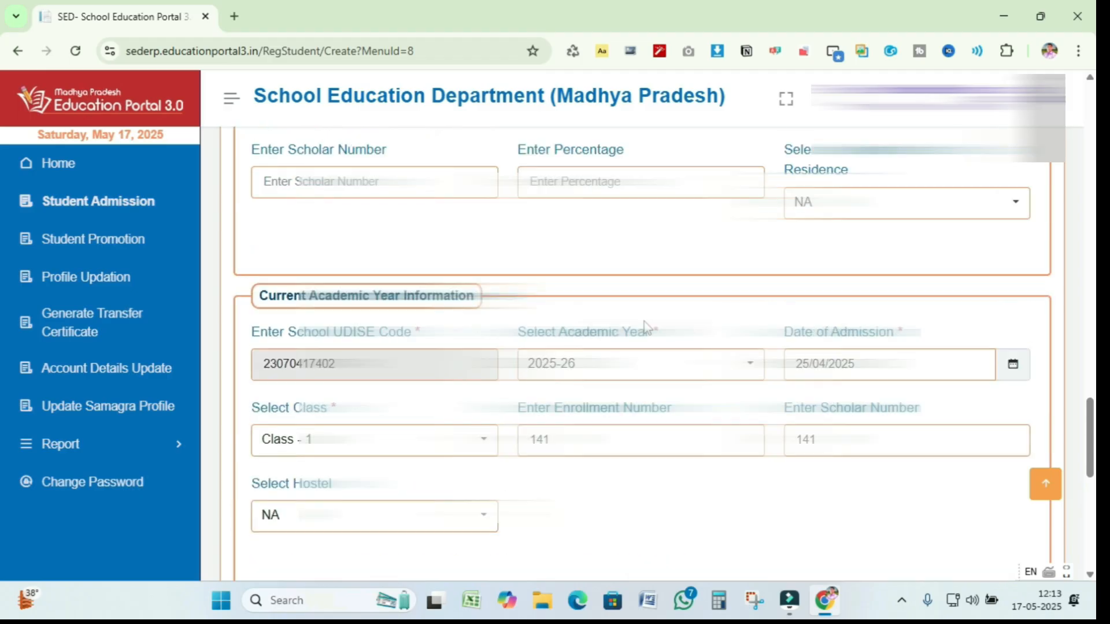
scroll(645, 326, "up", 8)
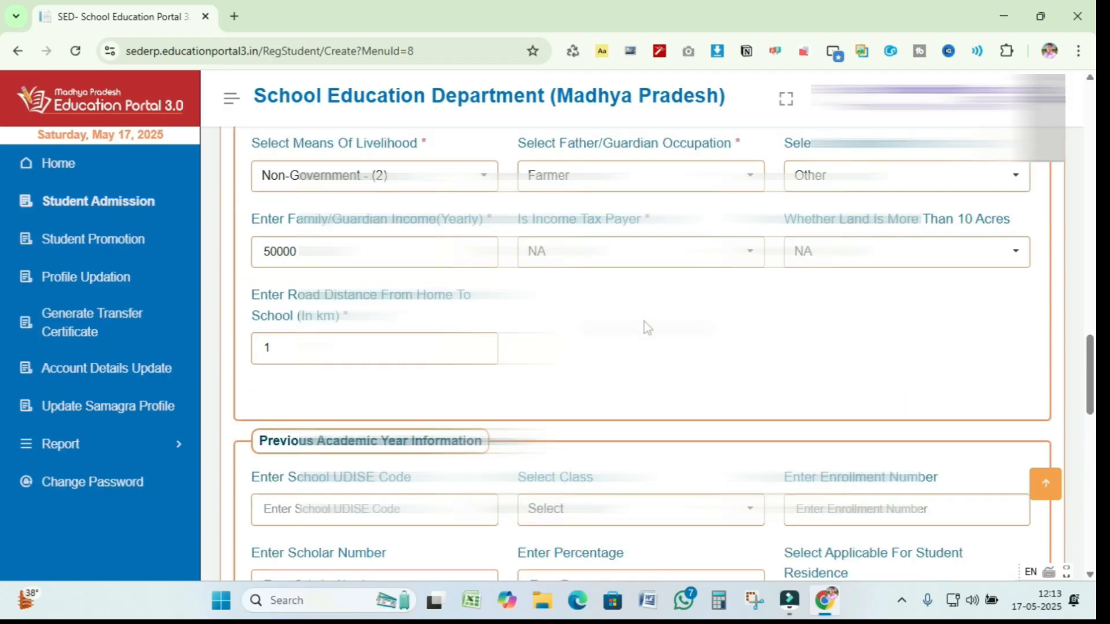
scroll(646, 328, "up", 7)
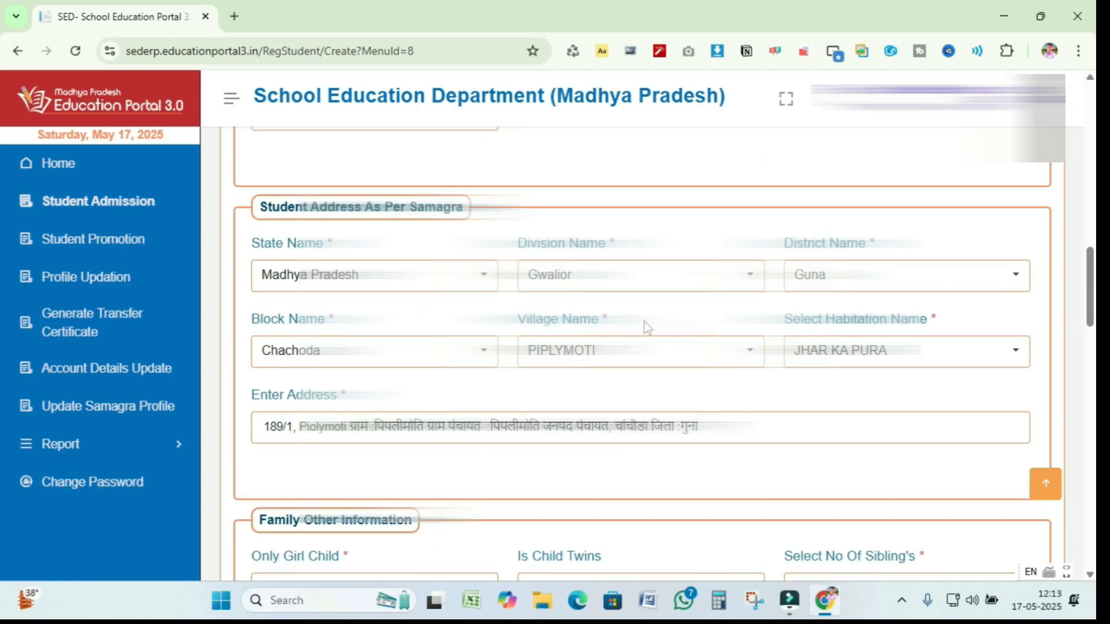
scroll(644, 321, "up", 8)
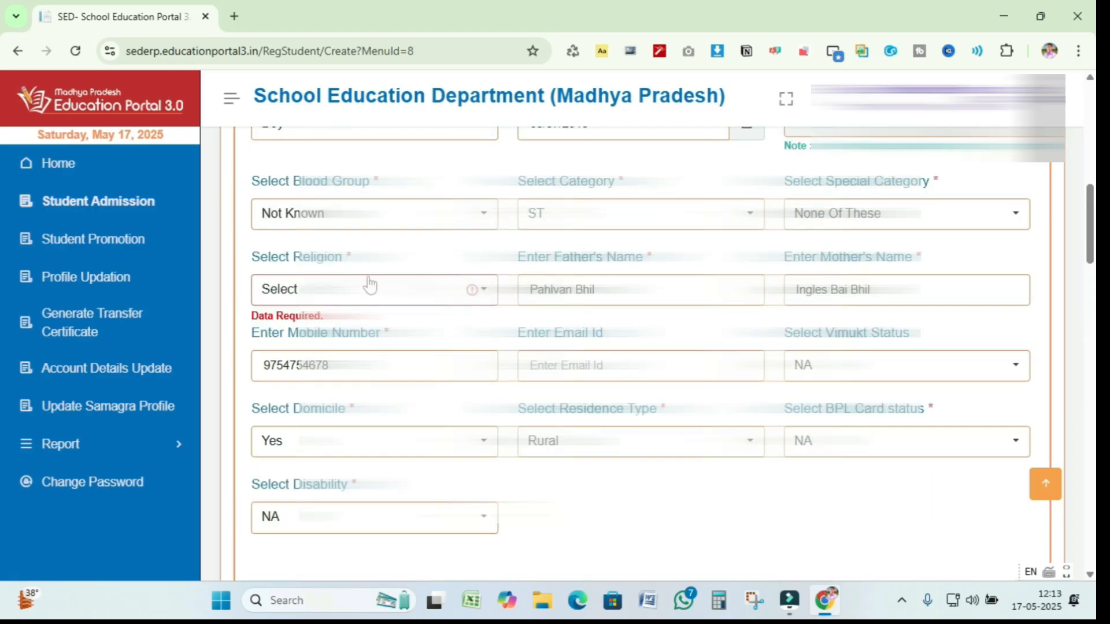
left_click(485, 292)
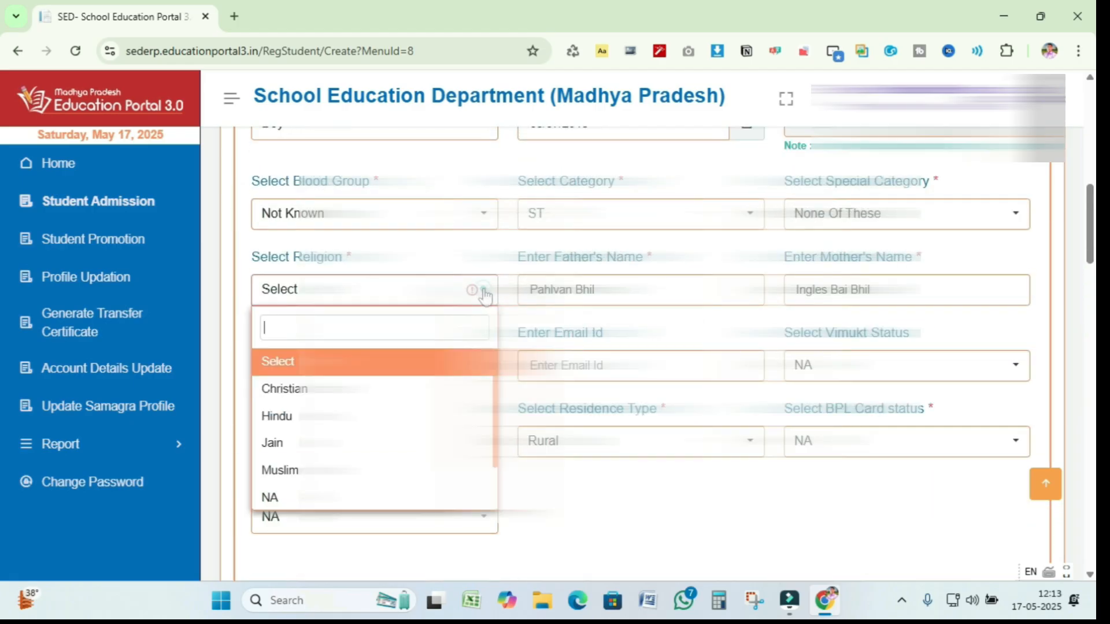
left_click(293, 414)
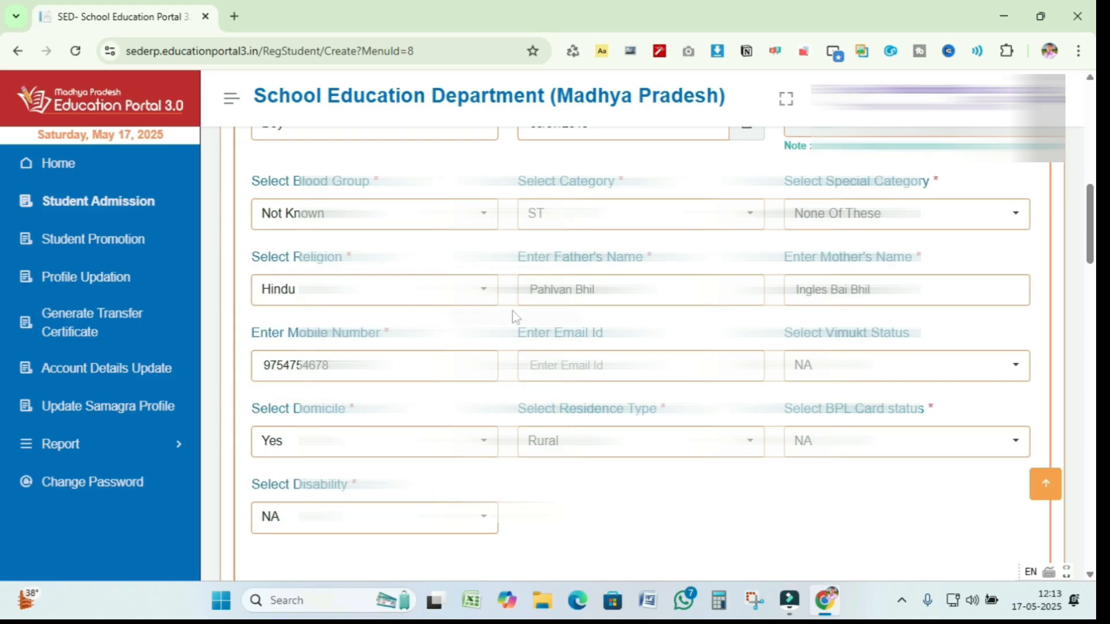
- Return to the bottom of the admission form where the Save button is
scroll(812, 313, "up", 2)
scroll(812, 314, "up", 2)
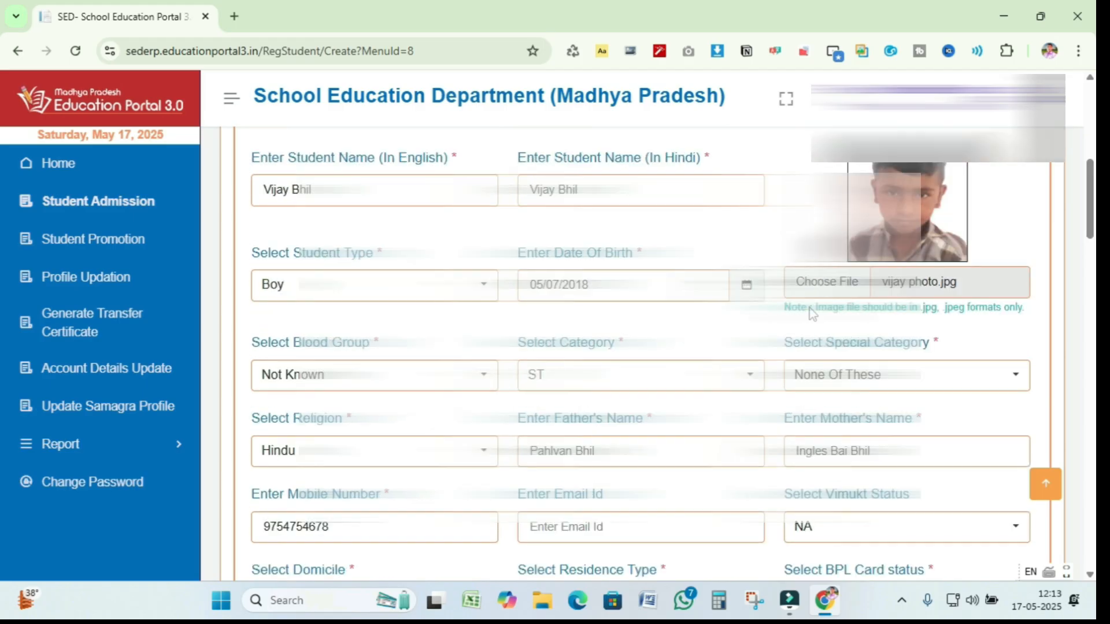
scroll(748, 318, "down", 4)
scroll(747, 319, "down", 4)
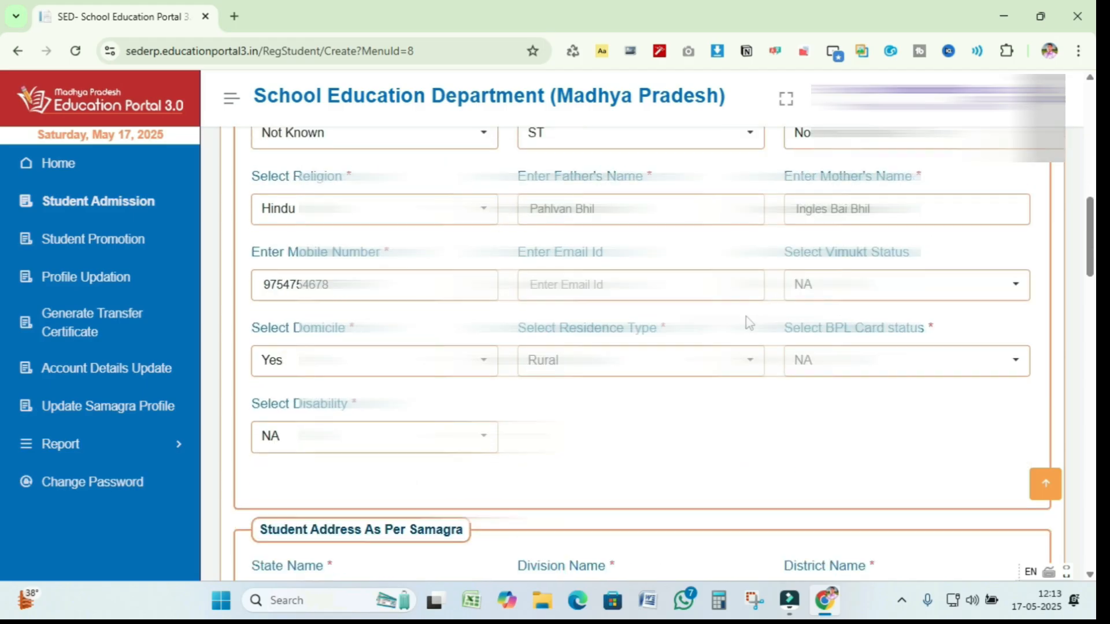
scroll(636, 315, "down", 6)
scroll(637, 318, "down", 8)
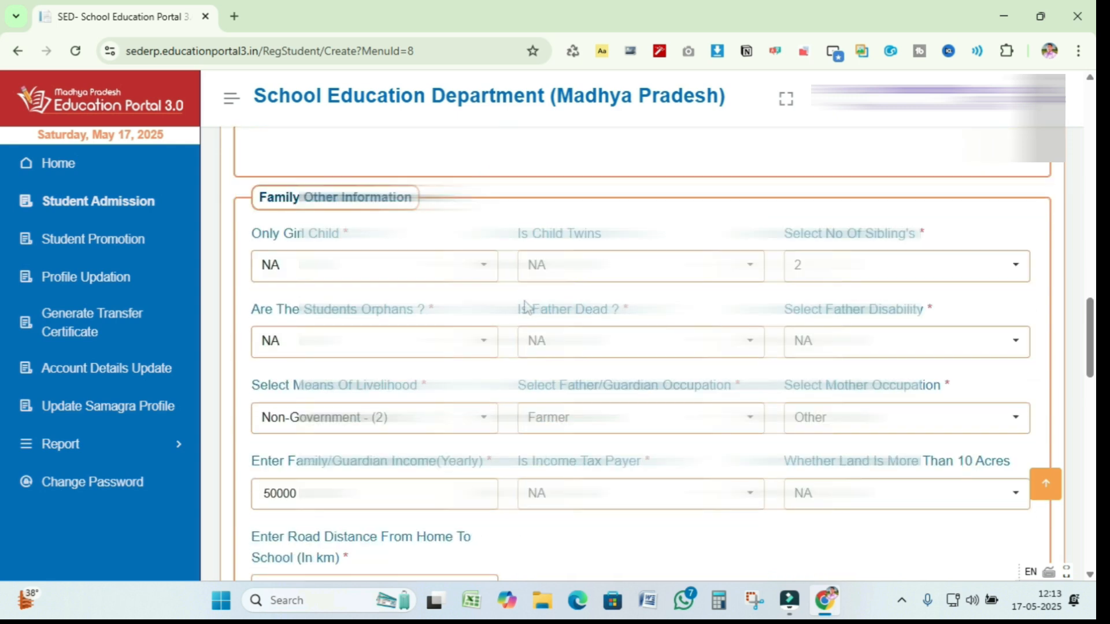
scroll(523, 306, "down", 7)
scroll(526, 307, "down", 14)
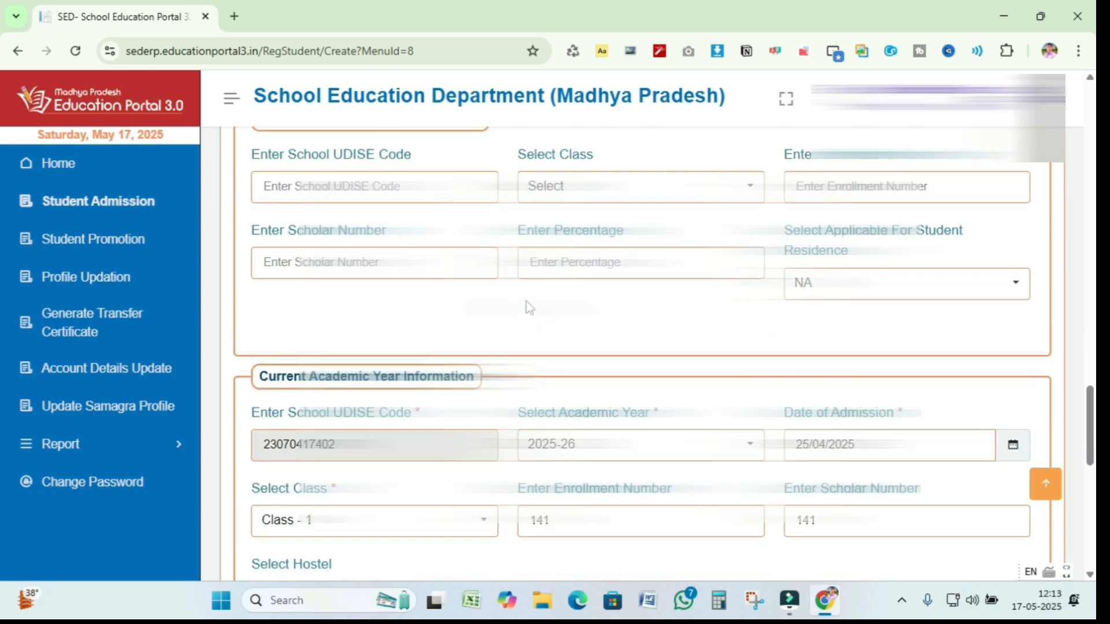
scroll(527, 307, "down", 2)
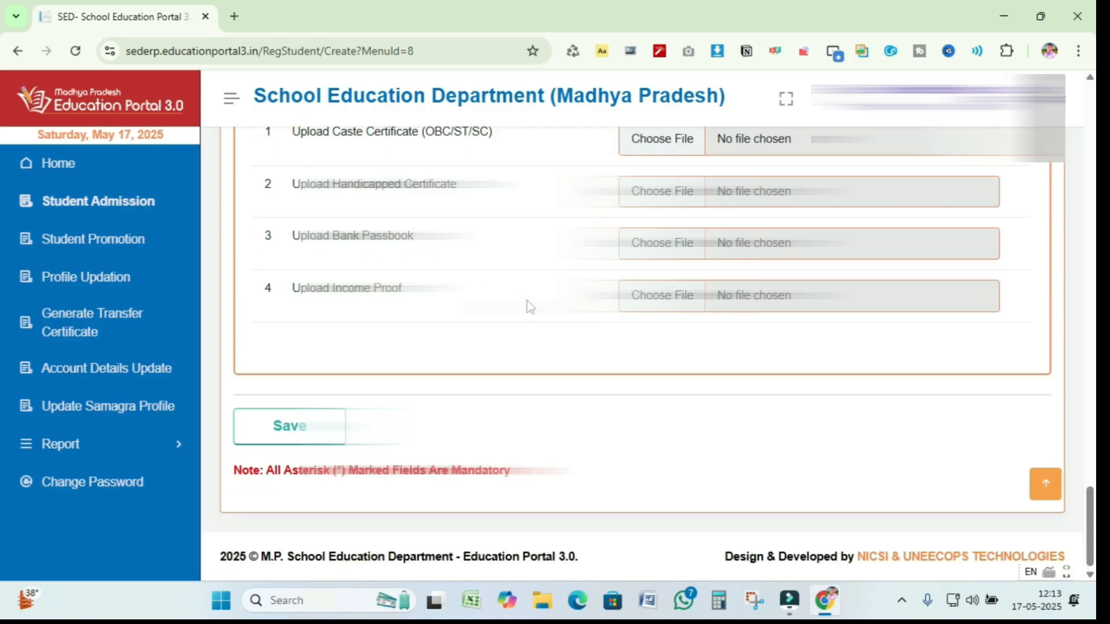
- Save and confirm the admission record, then dismiss the Record Saved Successfully message
left_click(300, 430)
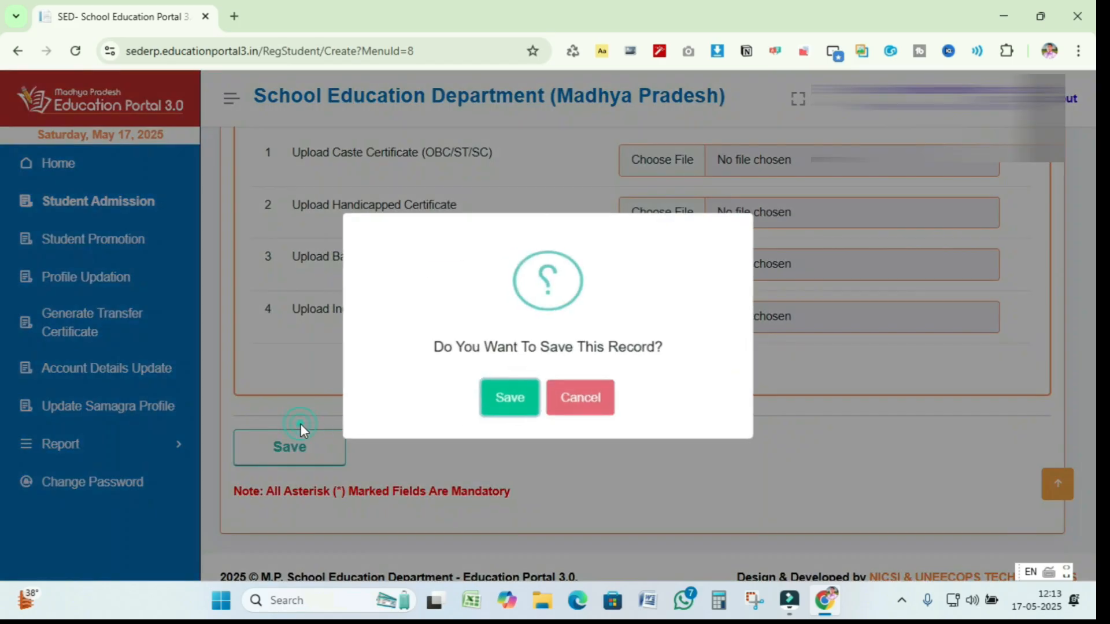
left_click(505, 399)
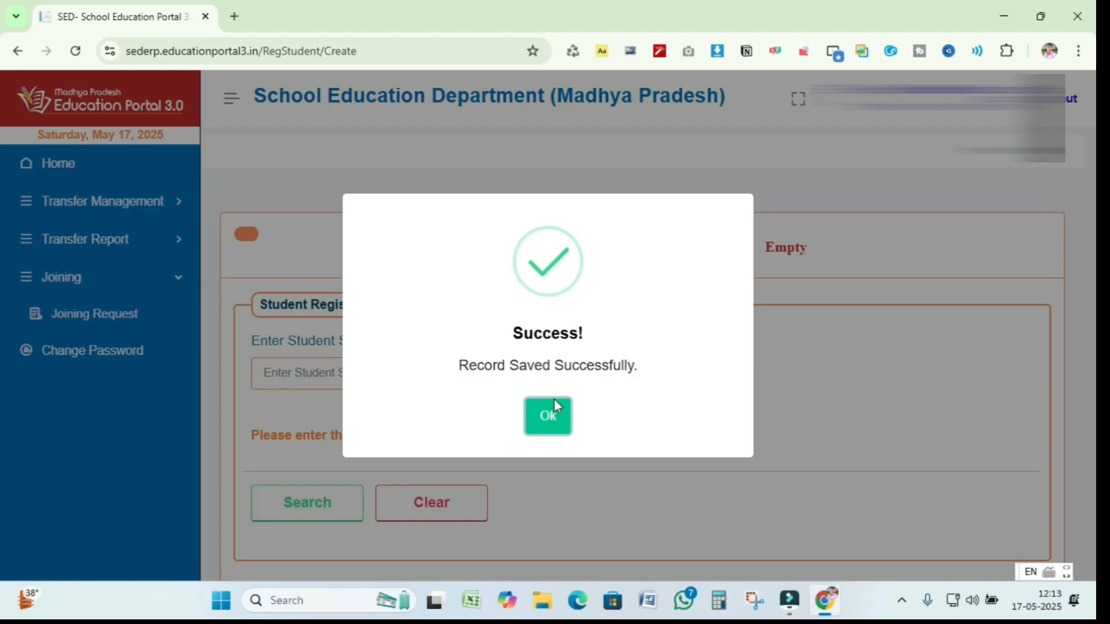
left_click(548, 415)
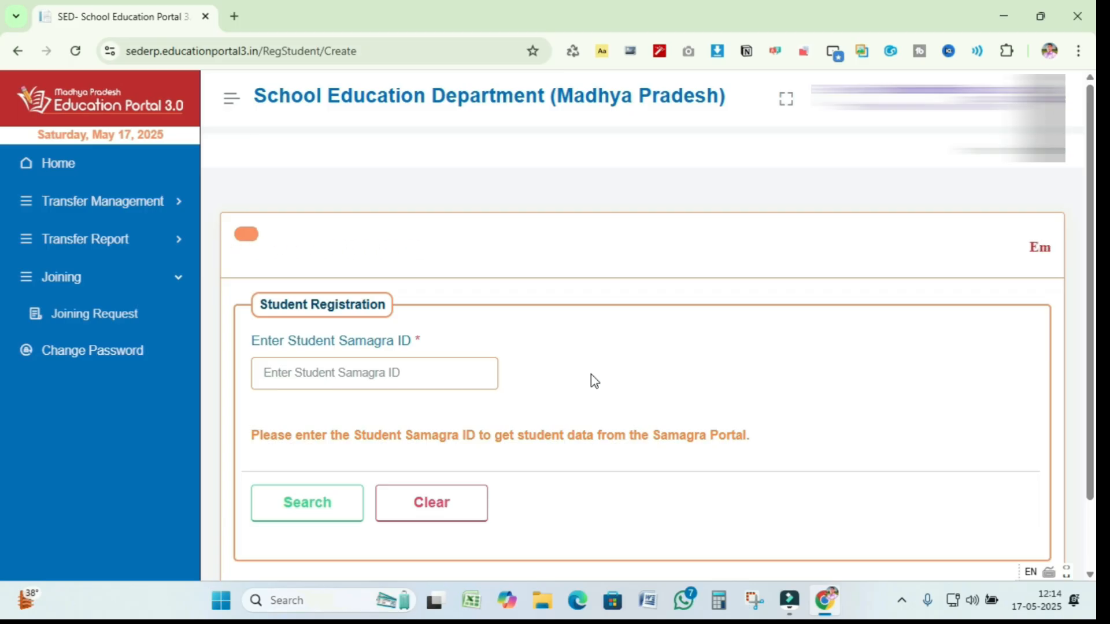
- Go to the portal home page and open the Student Directory module
scroll(267, 344, "down", 2)
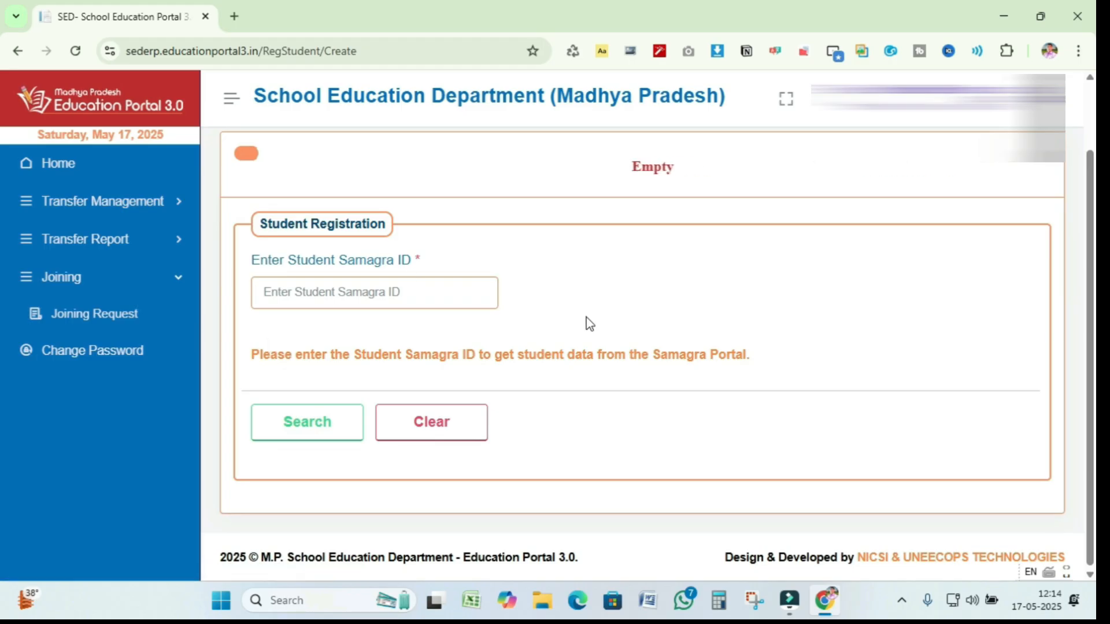
left_click(63, 170)
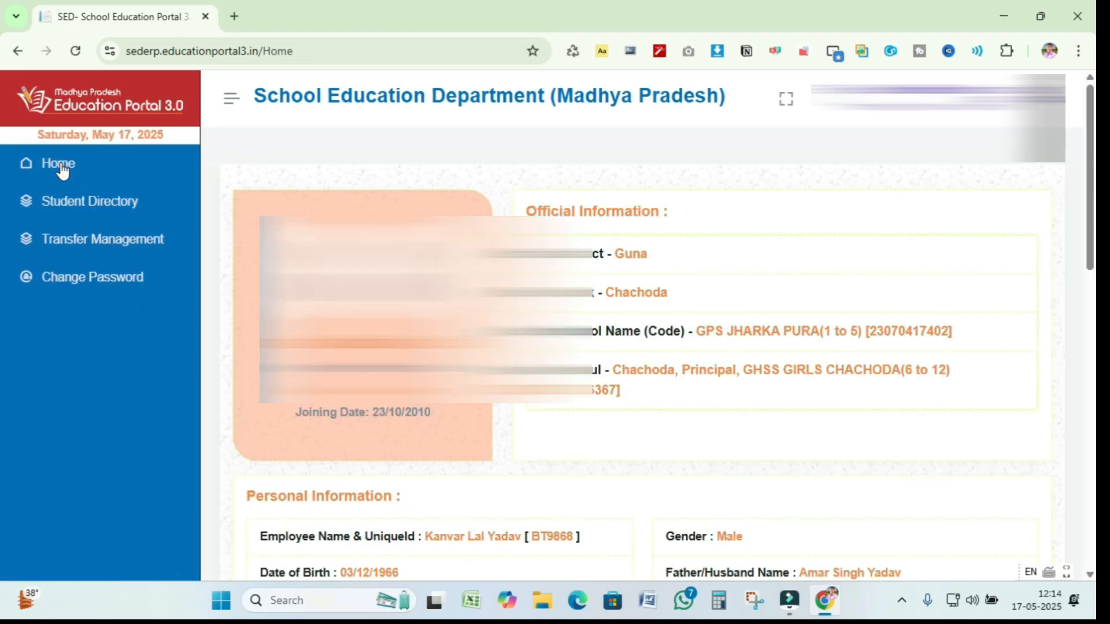
left_click(105, 200)
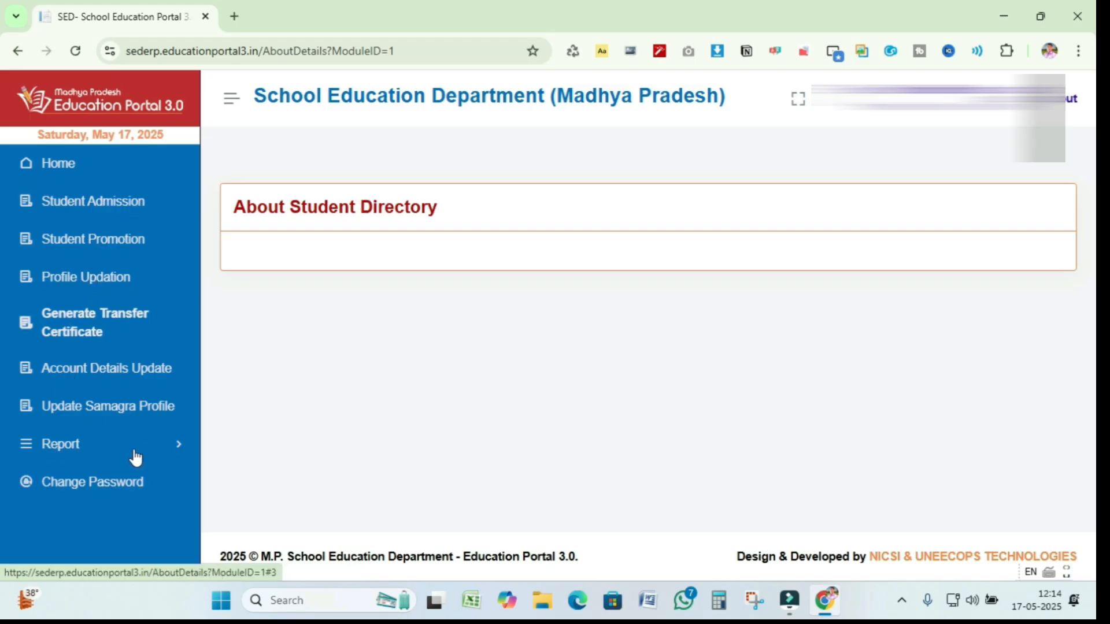
- Run the 2025-26 Admission Report for Class - 1 and check its single student record
left_click(173, 451)
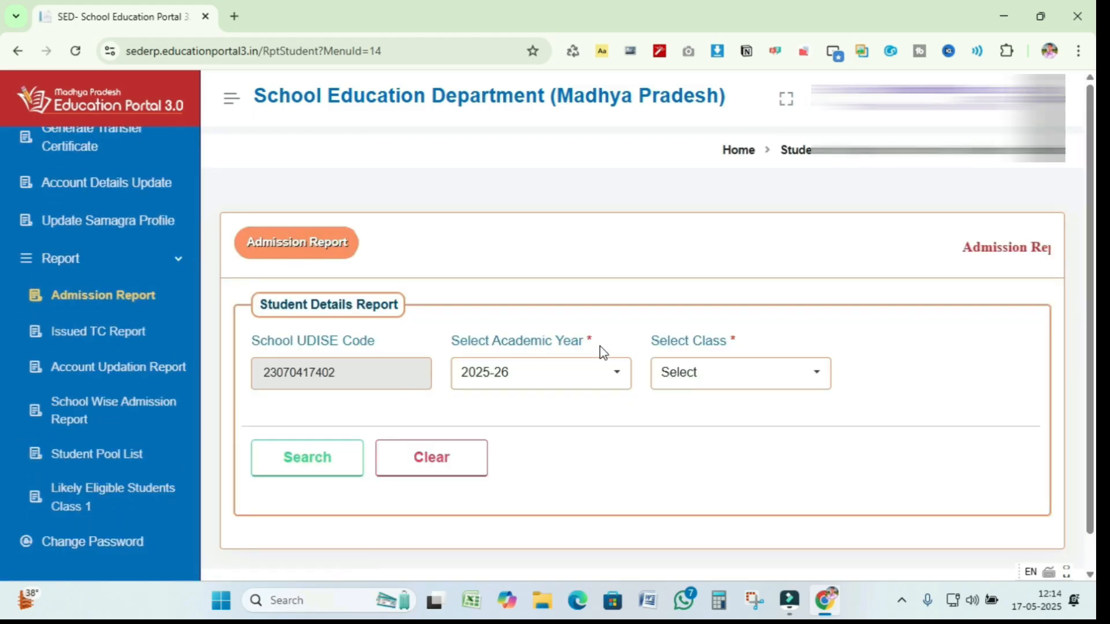
left_click(817, 371)
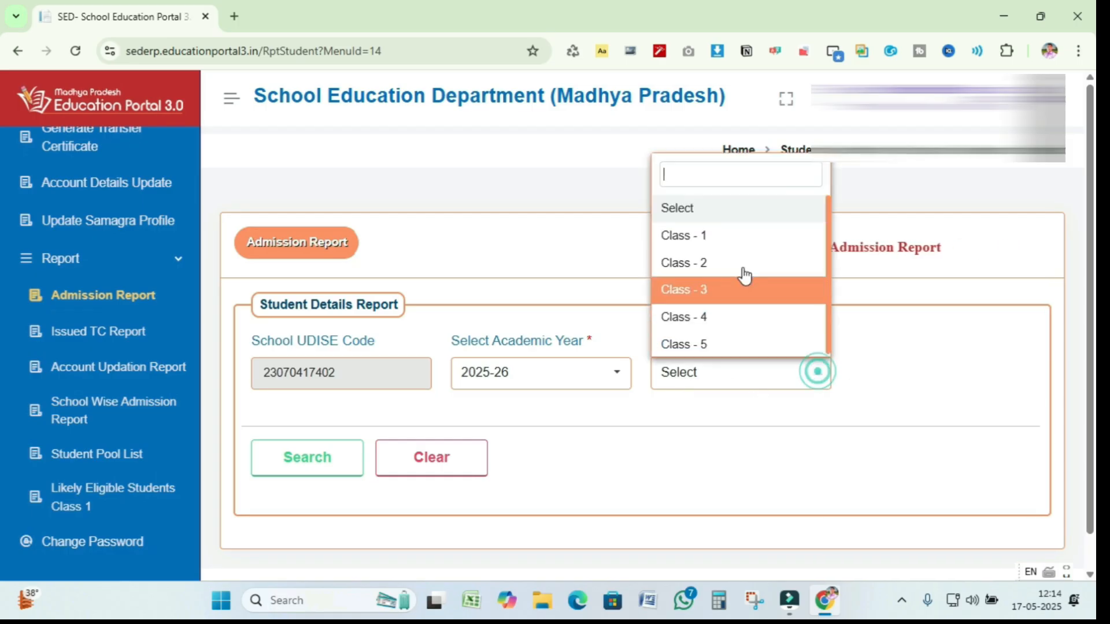
left_click(721, 237)
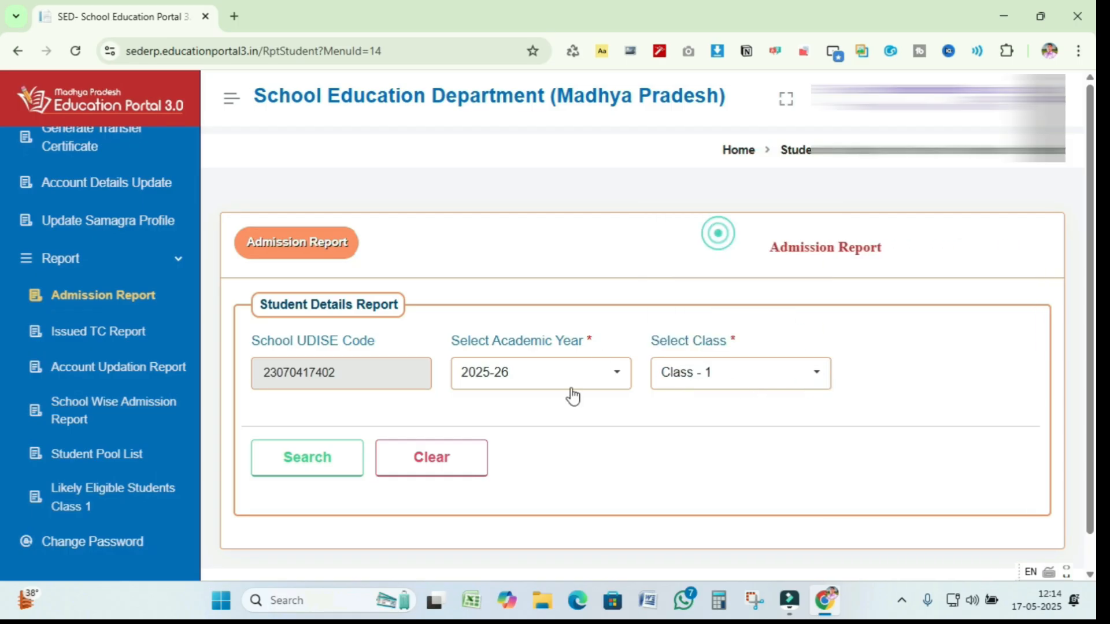
left_click(307, 466)
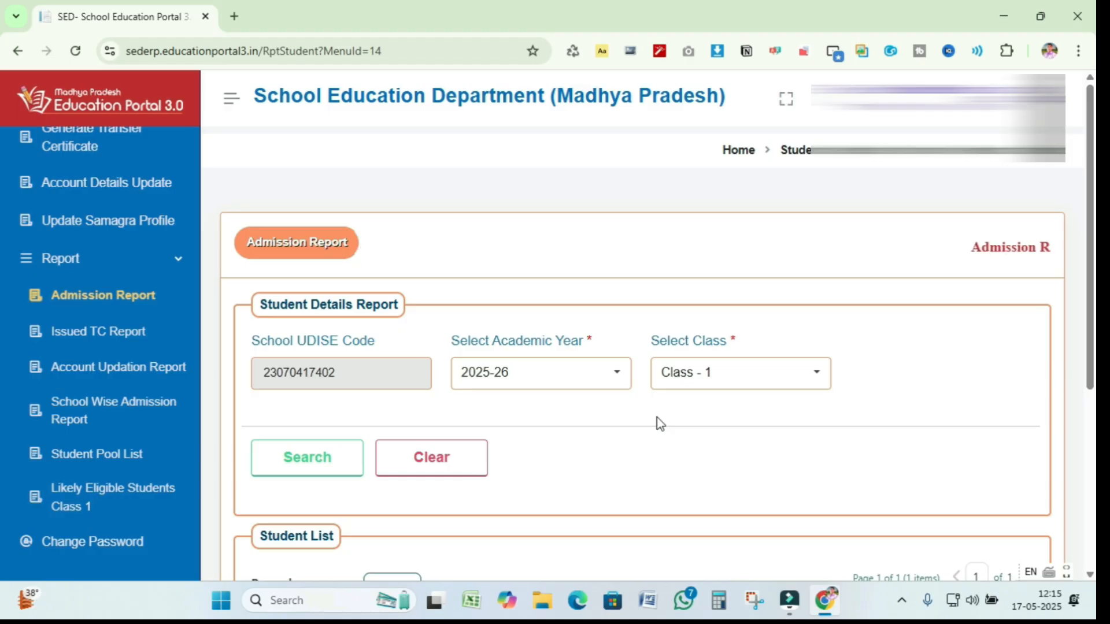
scroll(659, 423, "down", 4)
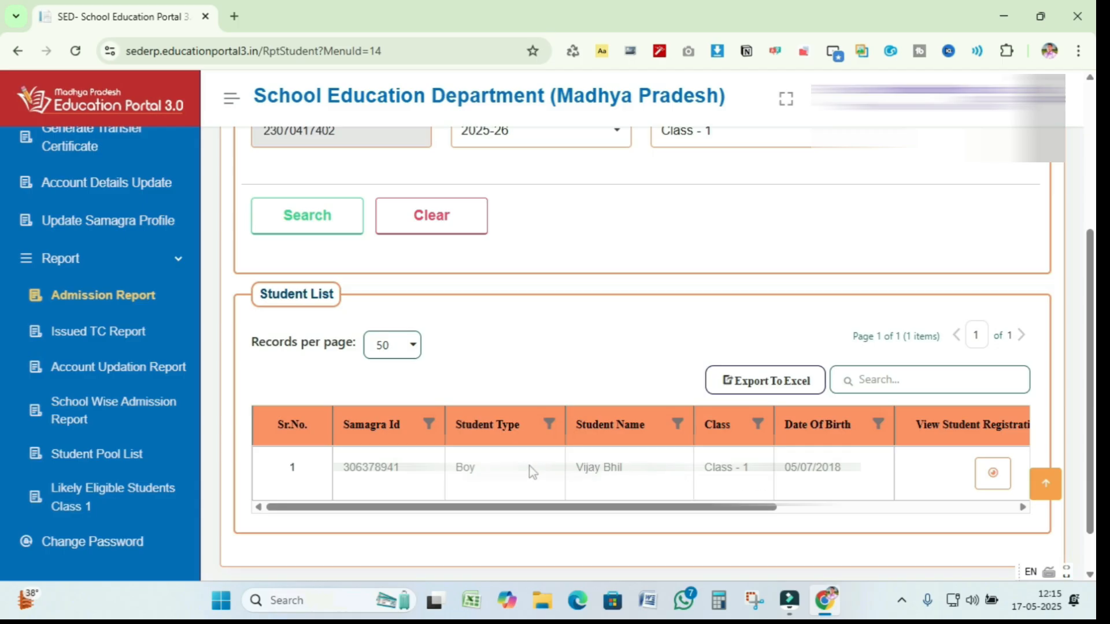
scroll(540, 379, "up", 1)
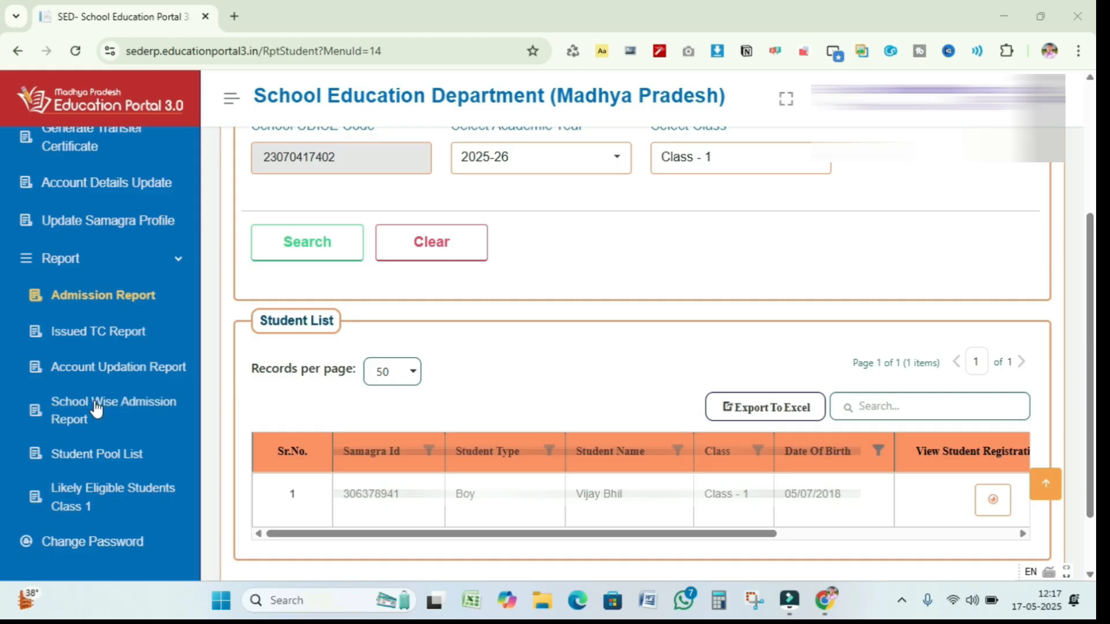
left_click(141, 412)
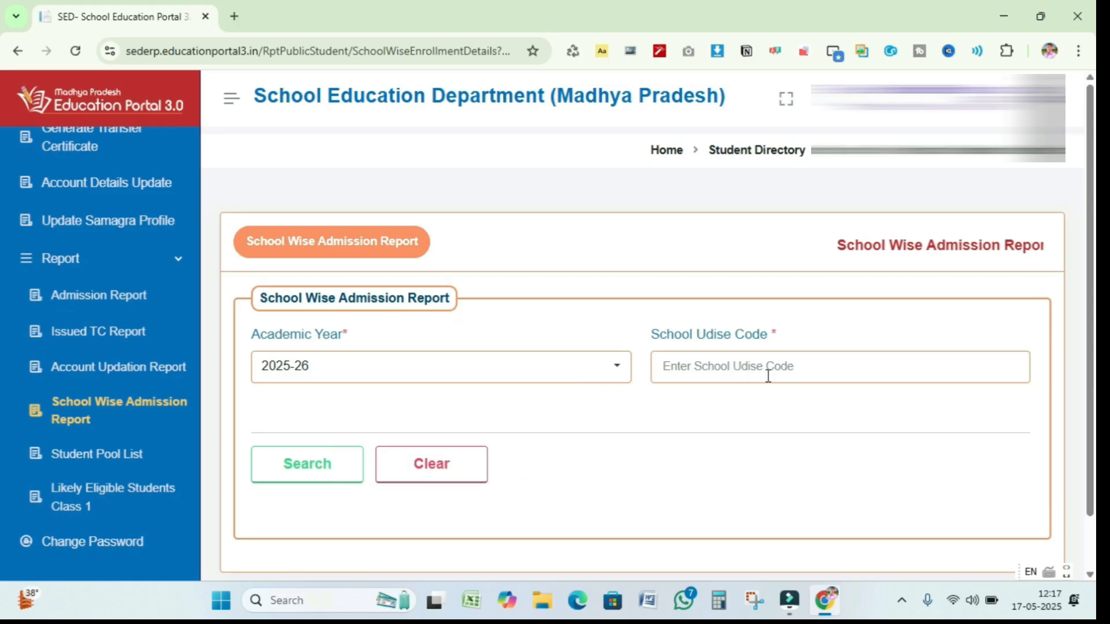
left_click(800, 368)
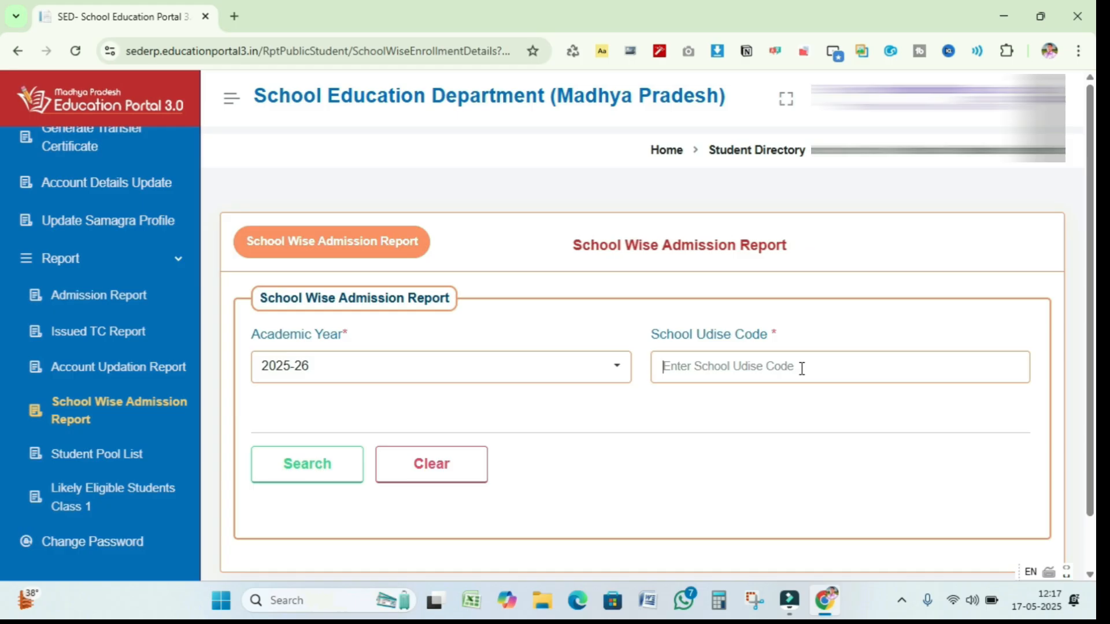
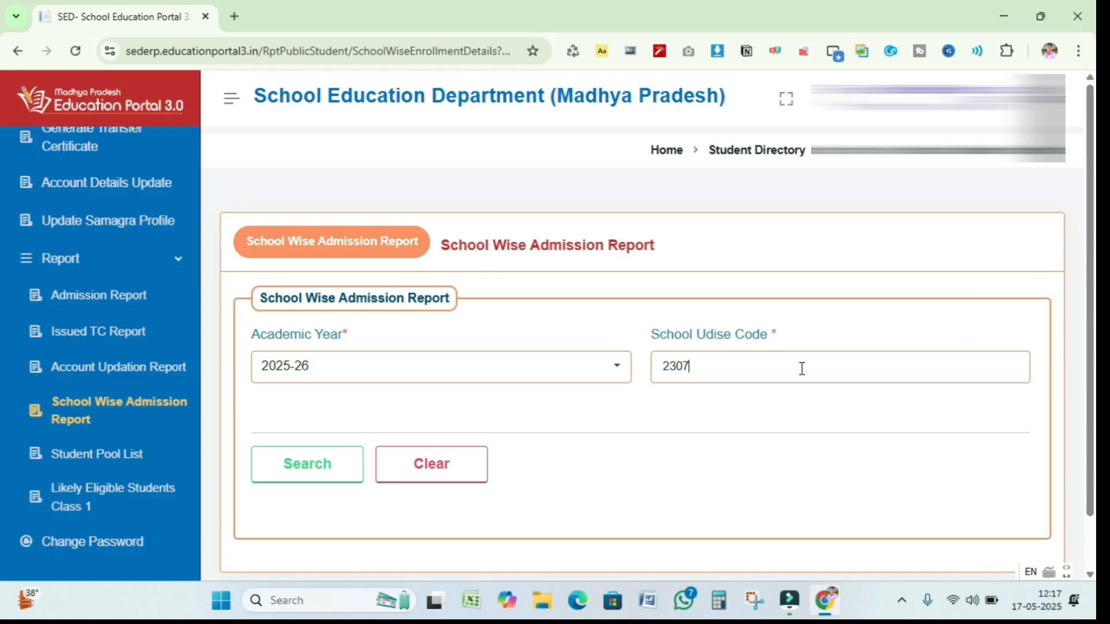
scroll(737, 395, "down", 1)
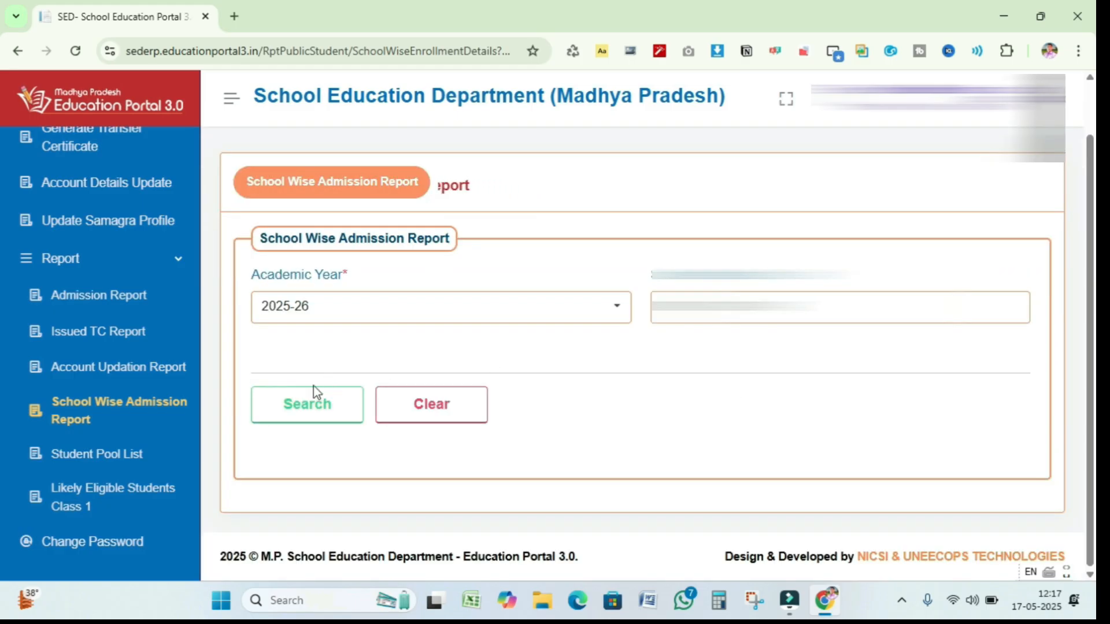
left_click(307, 407)
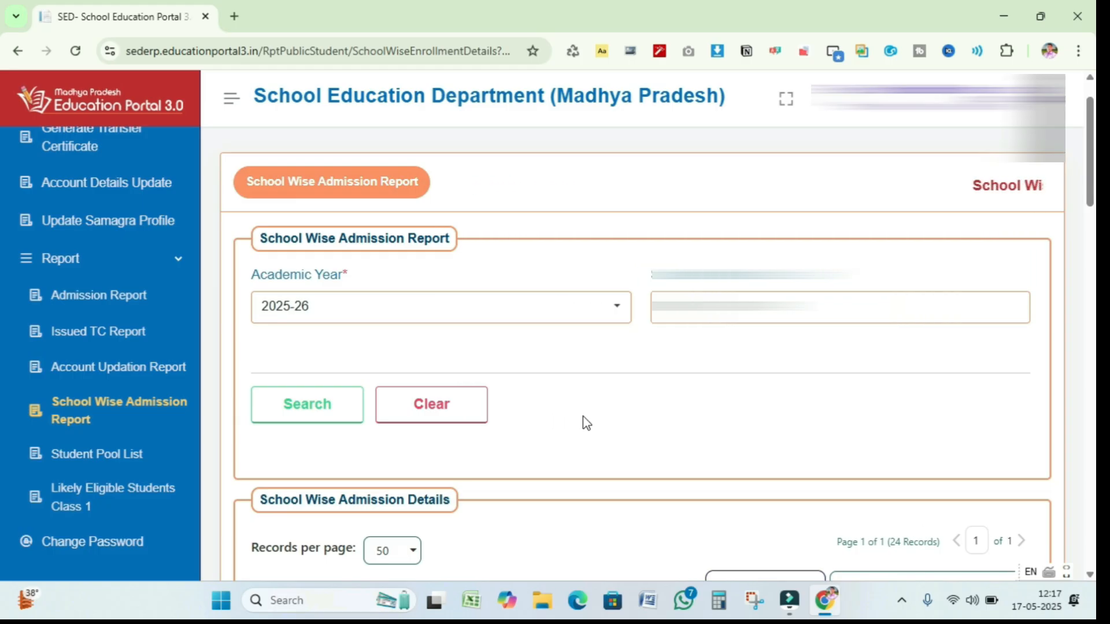
scroll(587, 423, "down", 4)
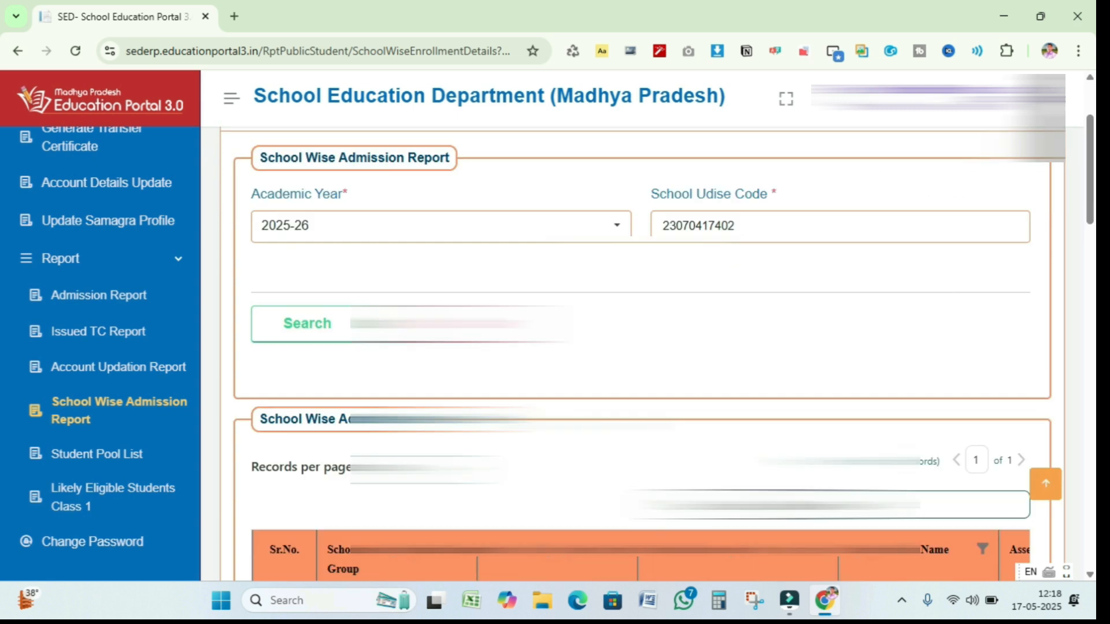
scroll(671, 347, "down", 7)
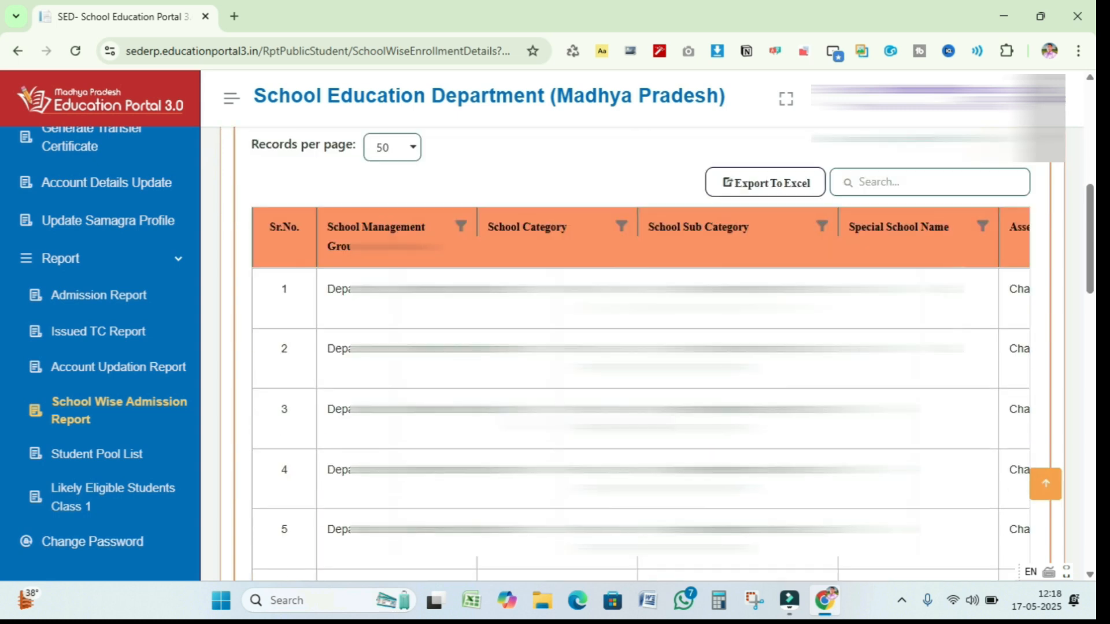
scroll(671, 347, "down", 9)
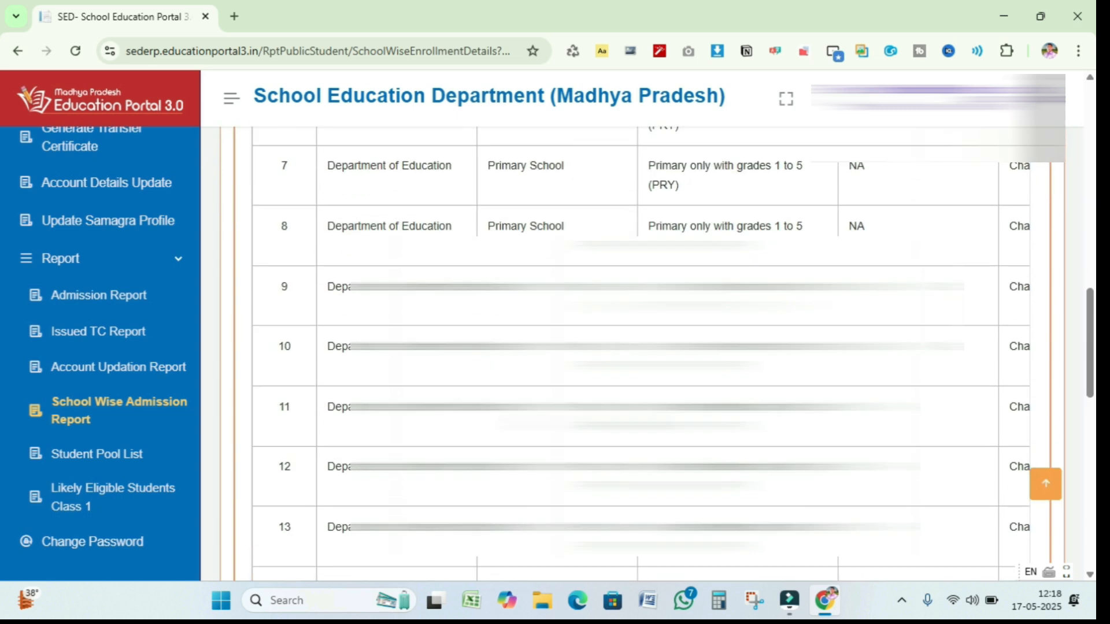
scroll(671, 347, "down", 7)
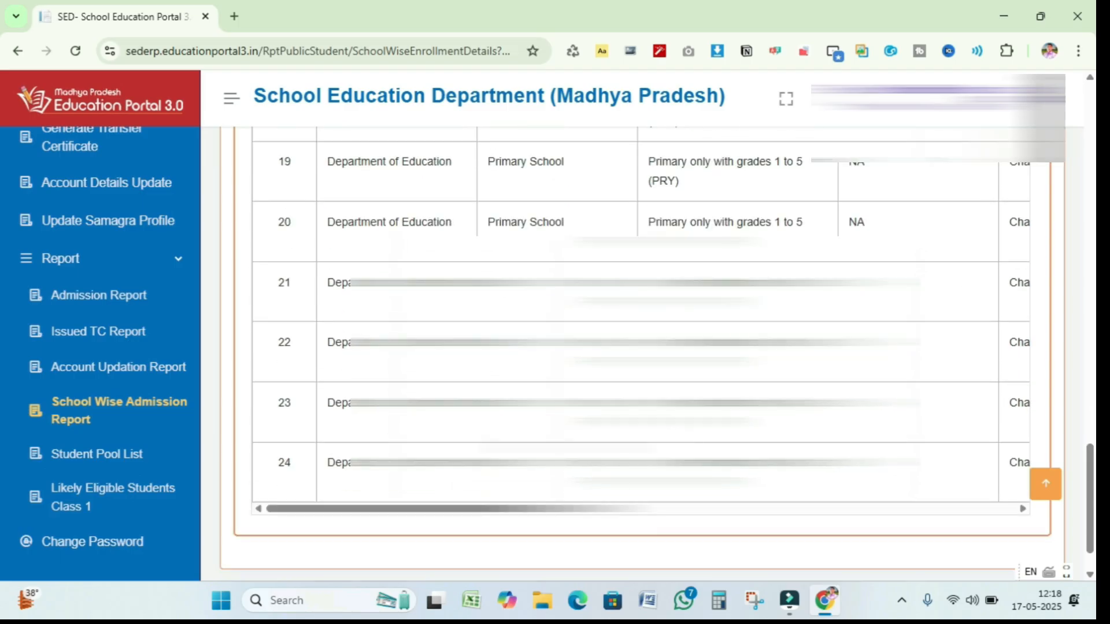
left_click_drag(534, 509, 956, 570)
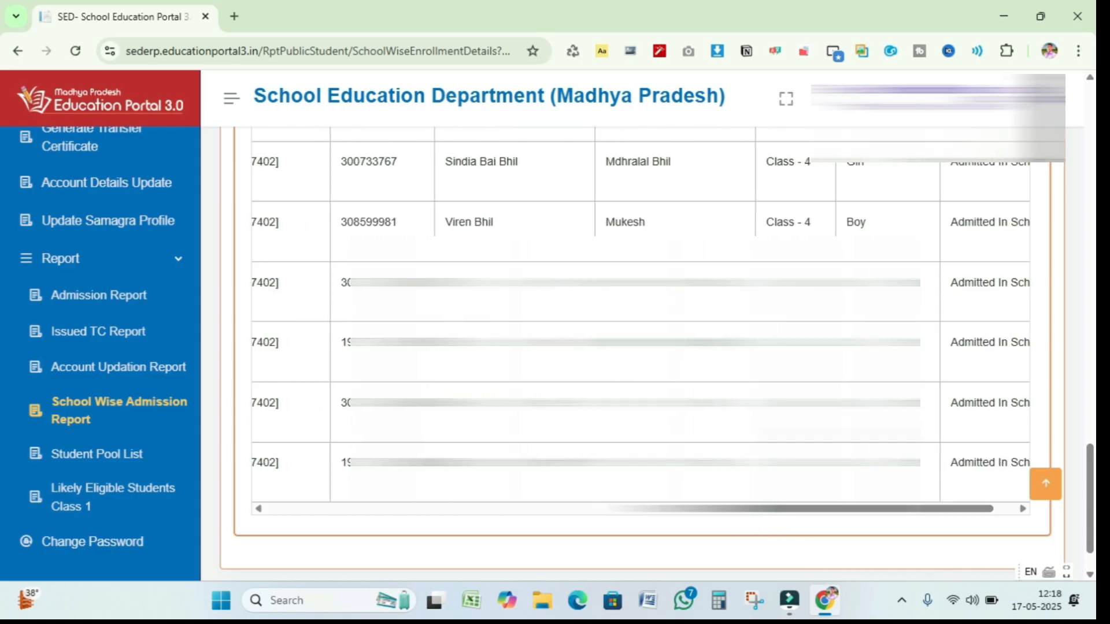
scroll(657, 360, "up", 7)
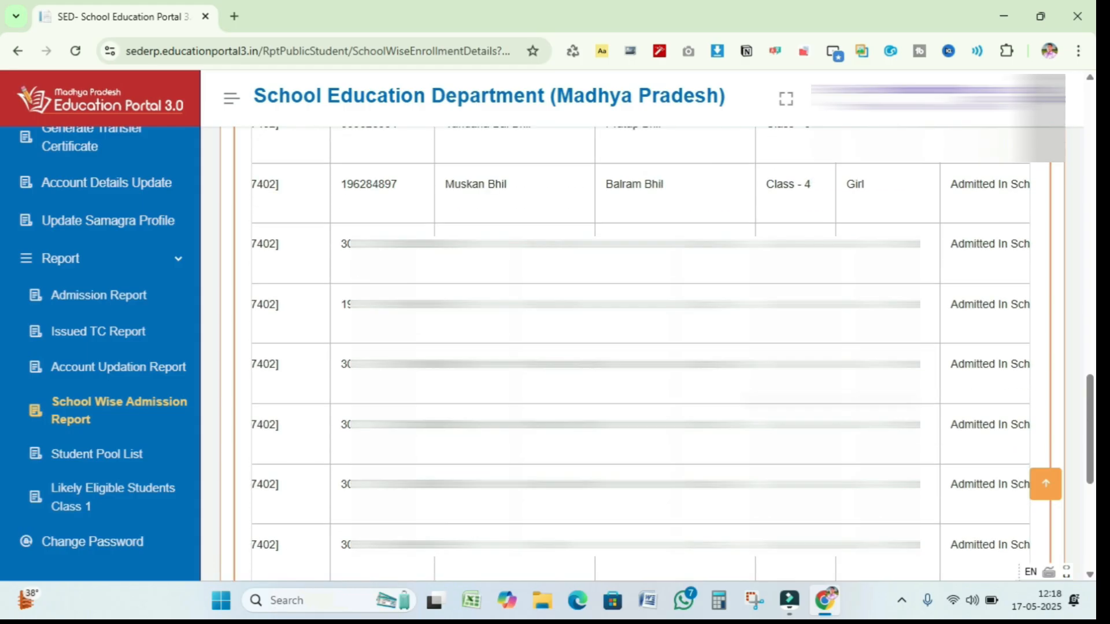
scroll(656, 355, "up", 8)
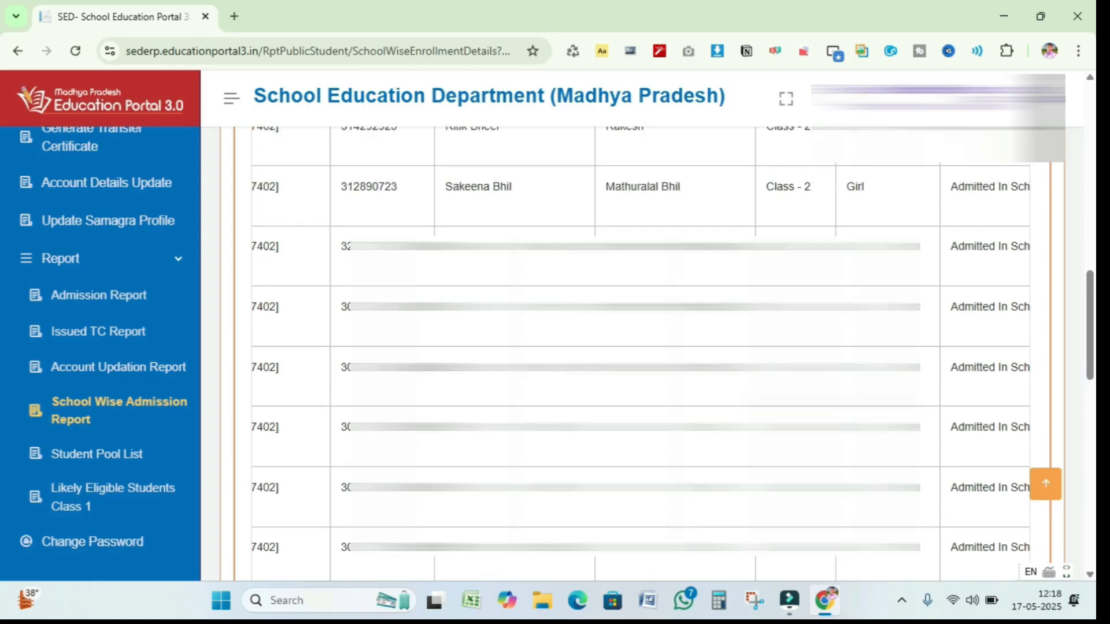
scroll(673, 325, "up", 5)
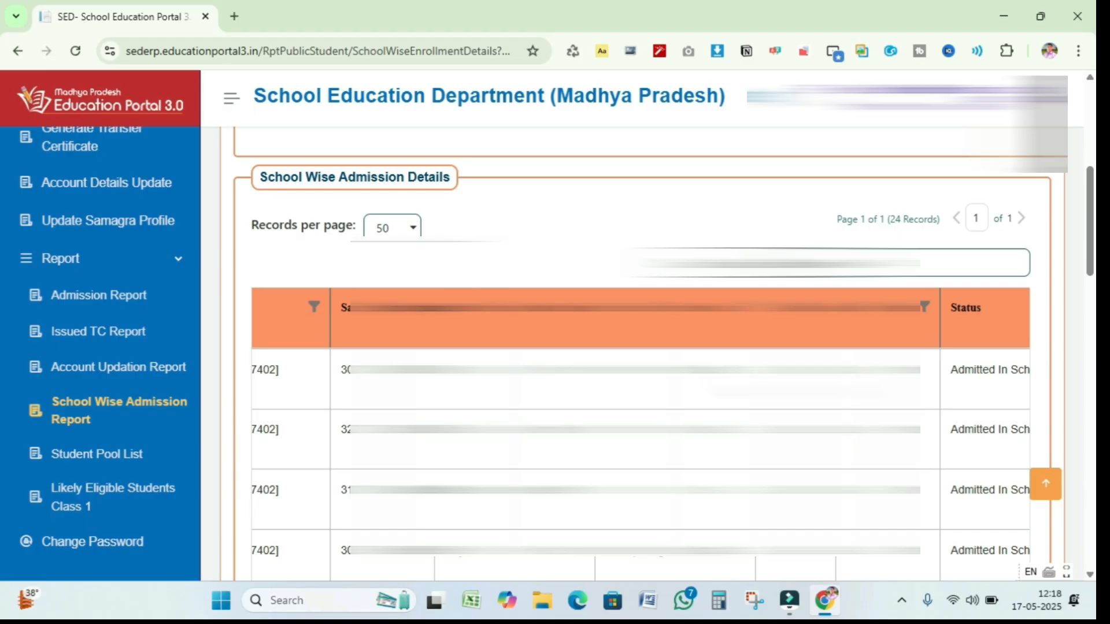
scroll(636, 347, "up", 1)
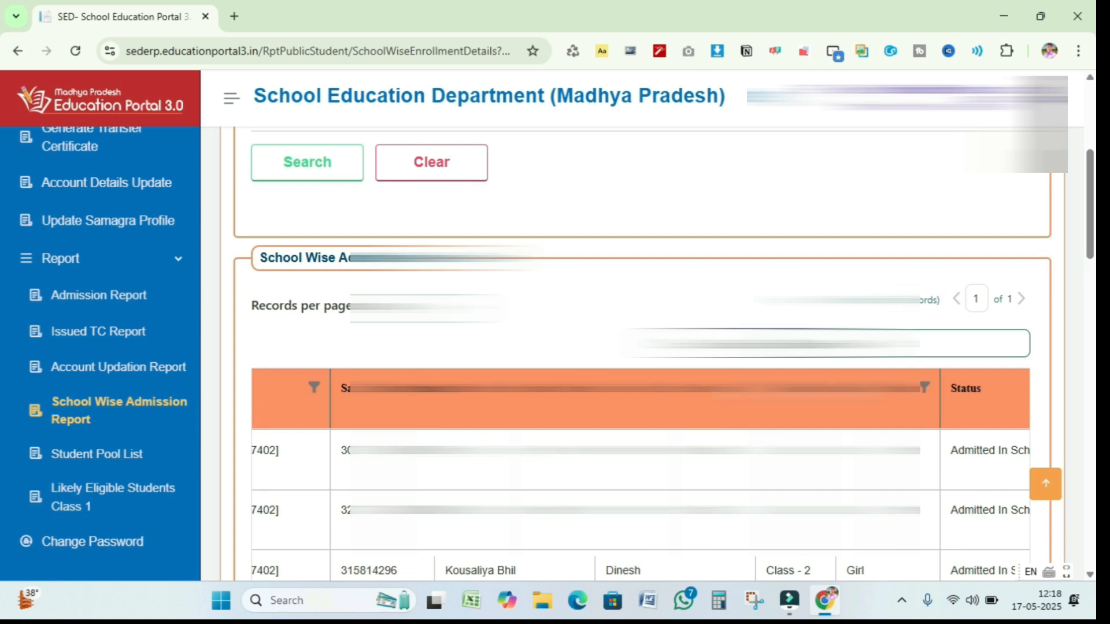
scroll(636, 347, "up", 3)
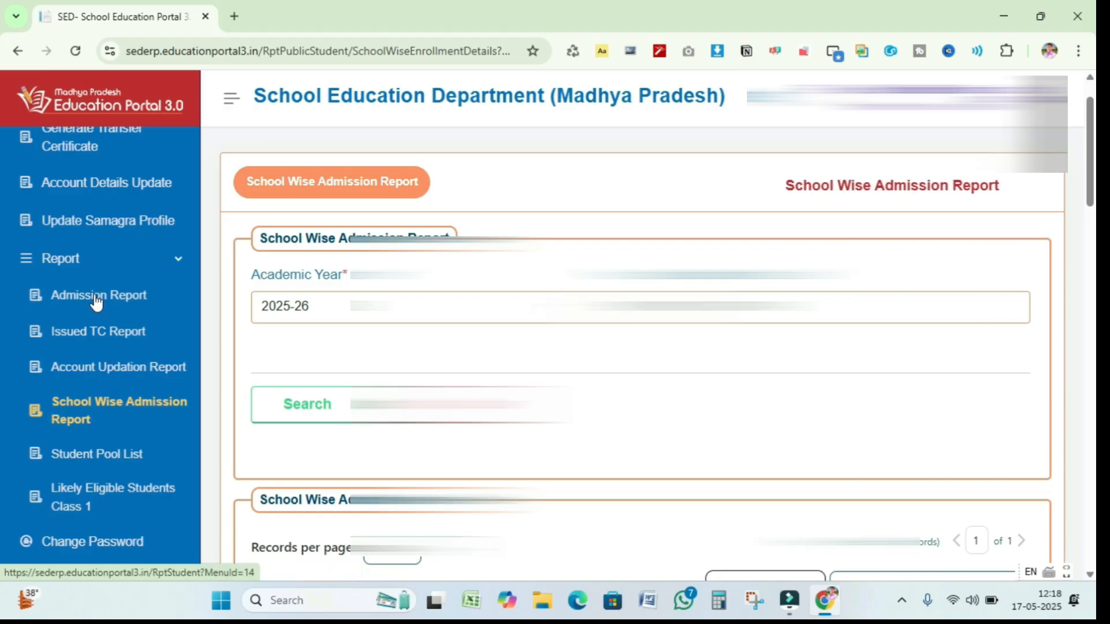
scroll(642, 353, "down", 5)
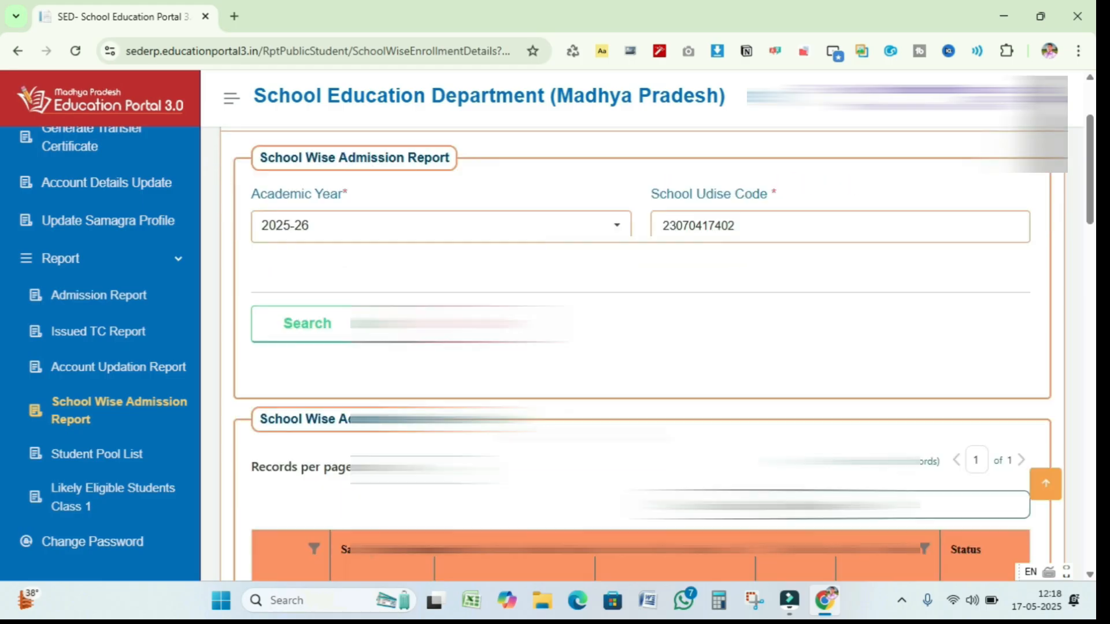
scroll(642, 353, "up", 5)
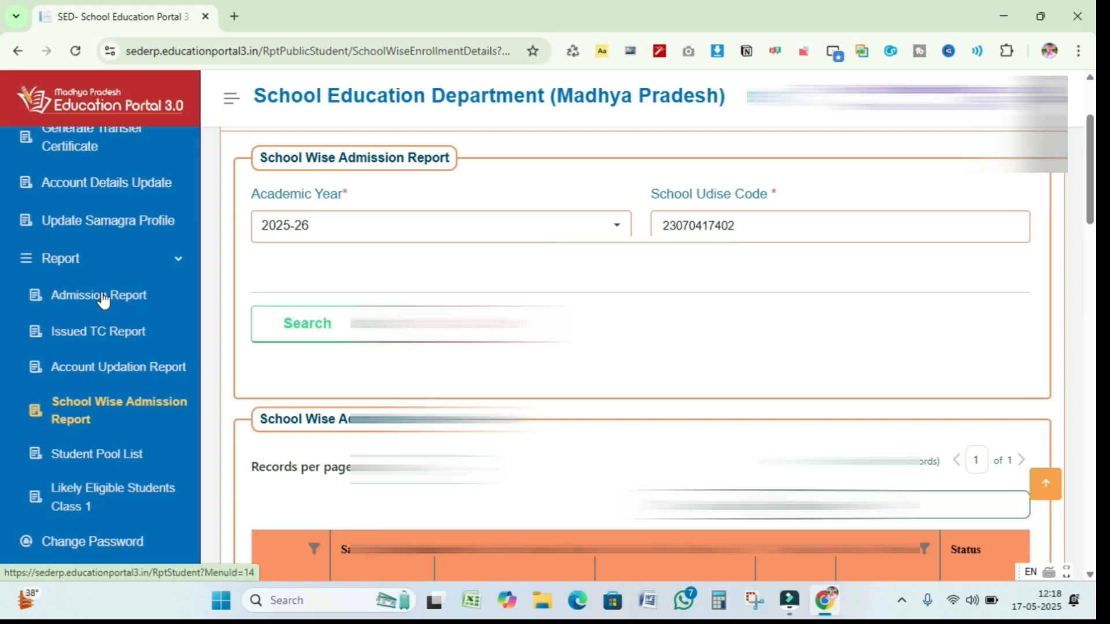
- Run the Admission Report for Class - 1 and scroll through the results
left_click(133, 297)
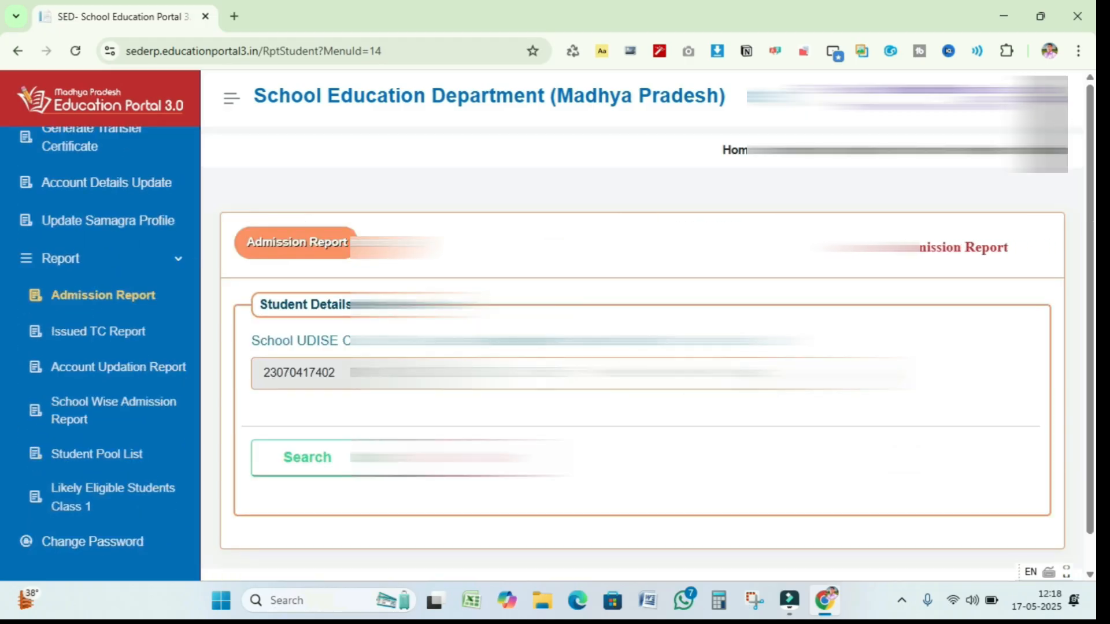
left_click(740, 372)
left_click(682, 234)
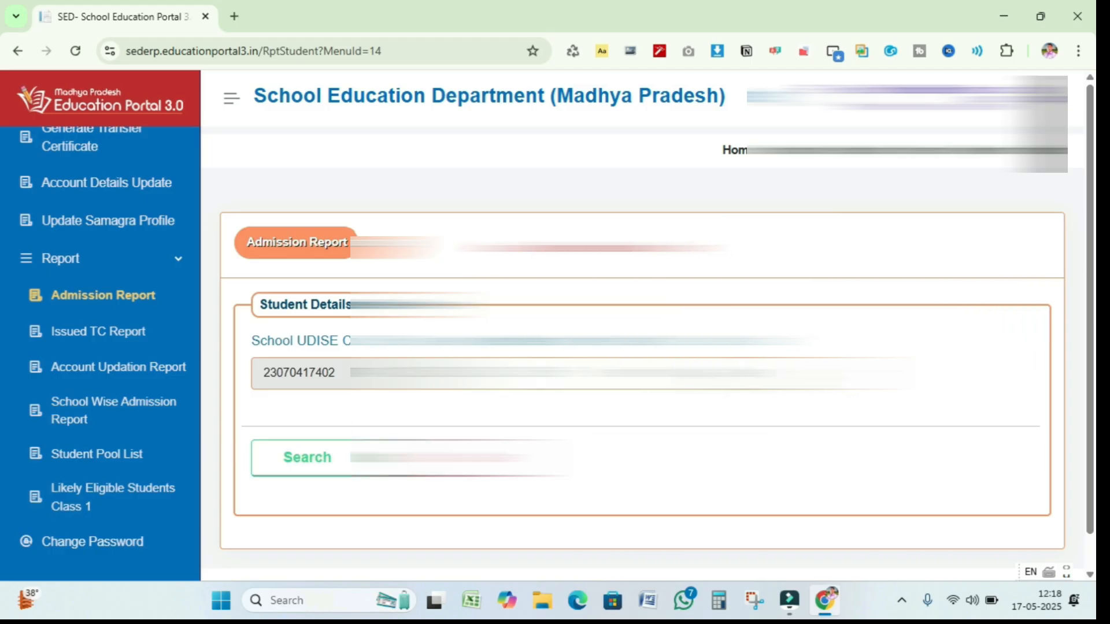
left_click(316, 470)
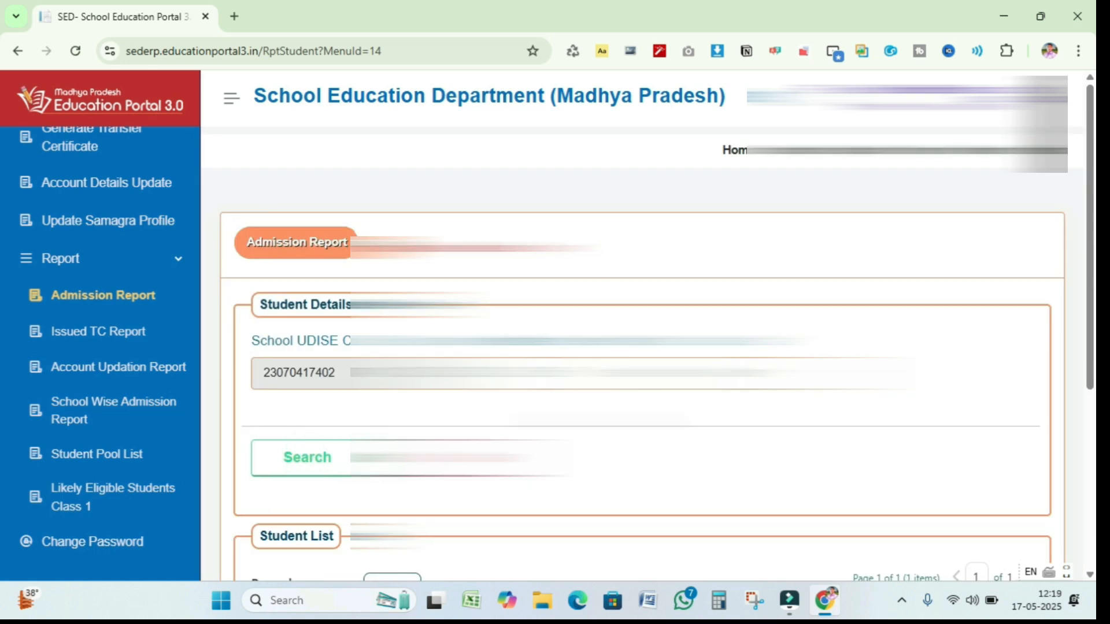
scroll(317, 469, "down", 4)
scroll(642, 347, "down", 1)
scroll(641, 346, "up", 4)
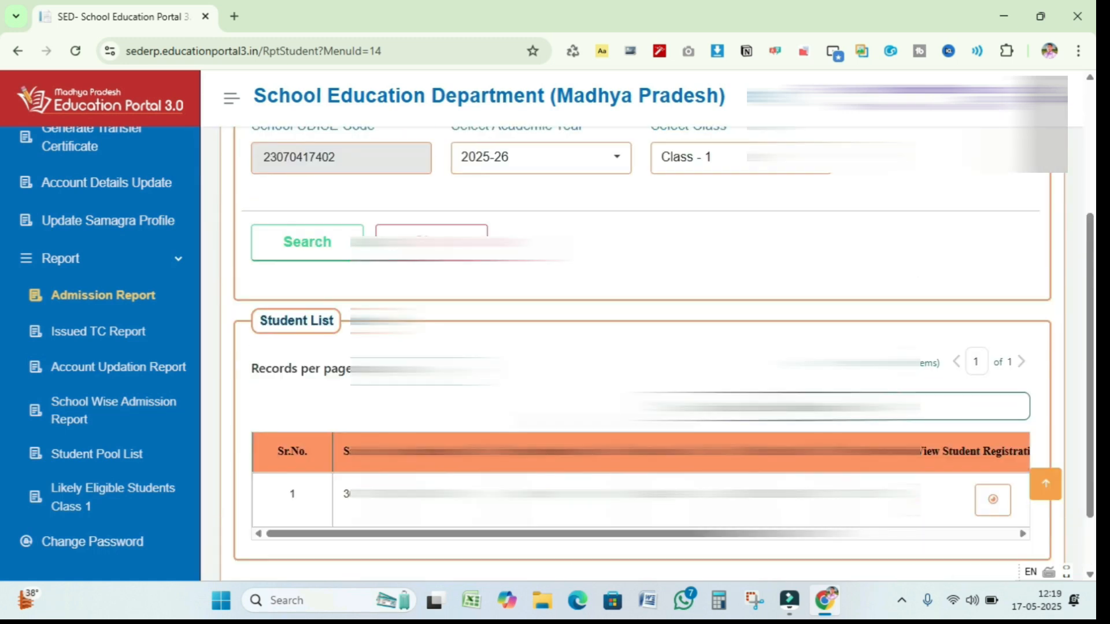
- Switch the Admission Report to Class - 2 and review its six students
left_click(693, 115)
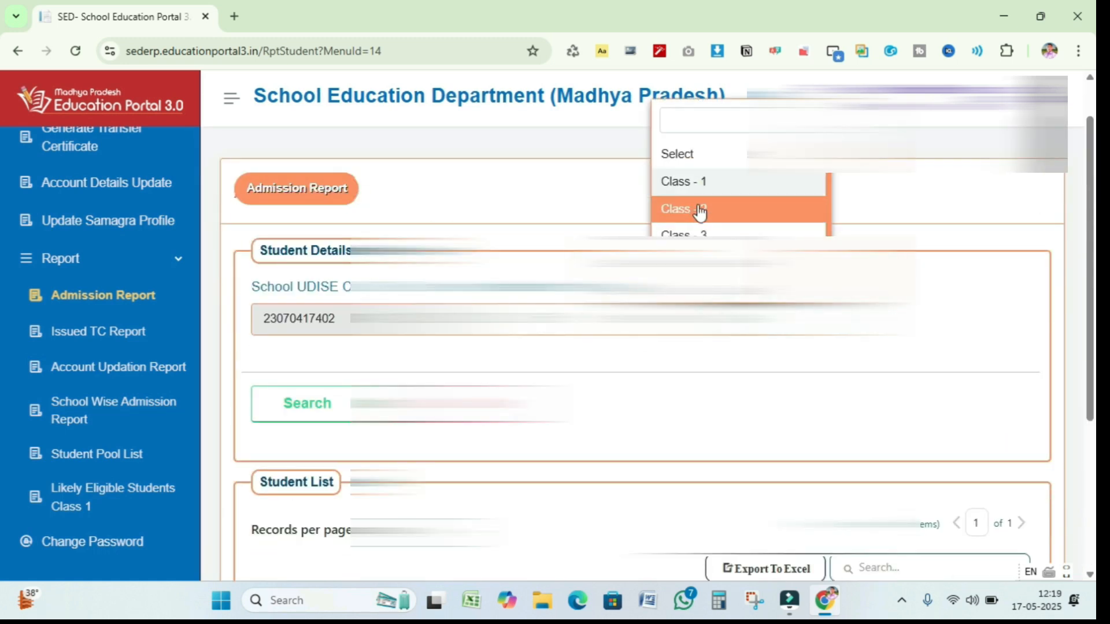
left_click(702, 210)
left_click(305, 425)
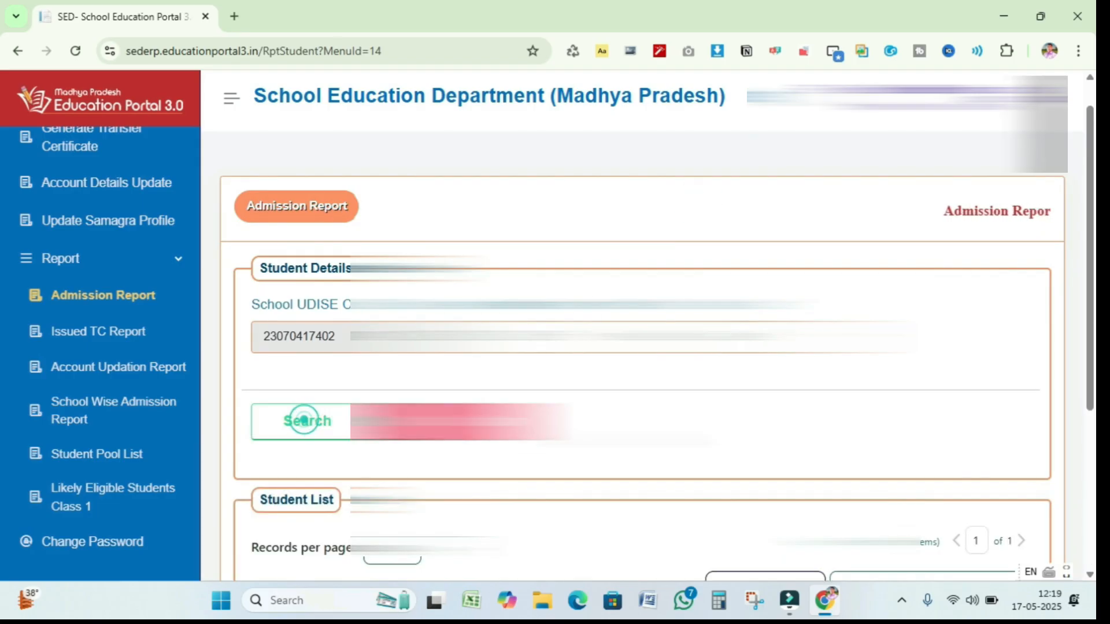
scroll(305, 425, "down", 3)
scroll(641, 347, "down", 4)
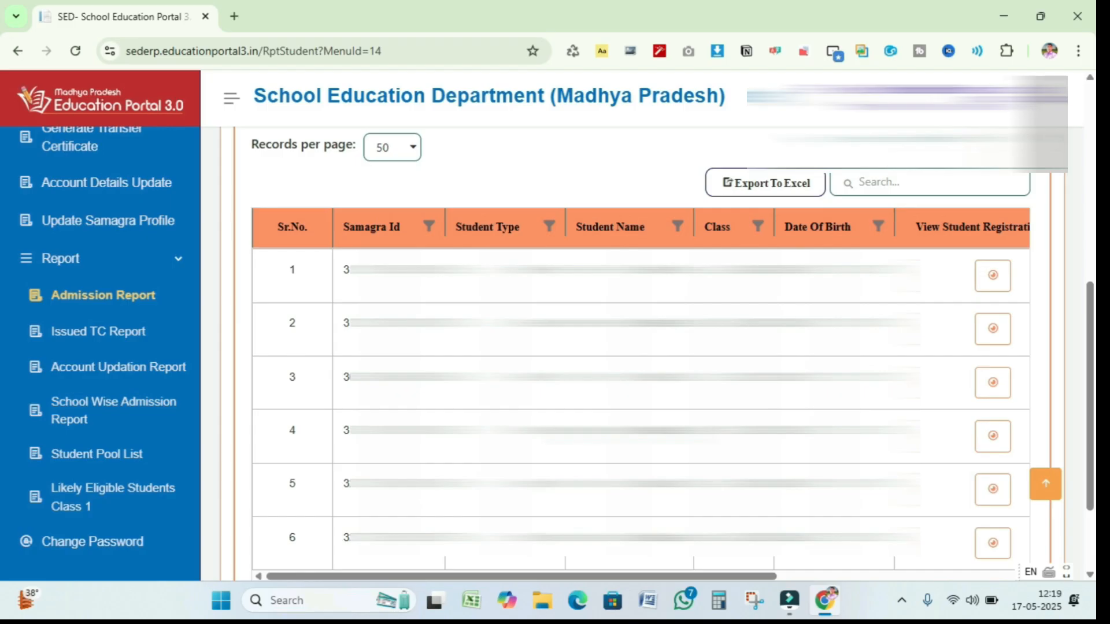
scroll(641, 347, "down", 2)
scroll(642, 347, "up", 8)
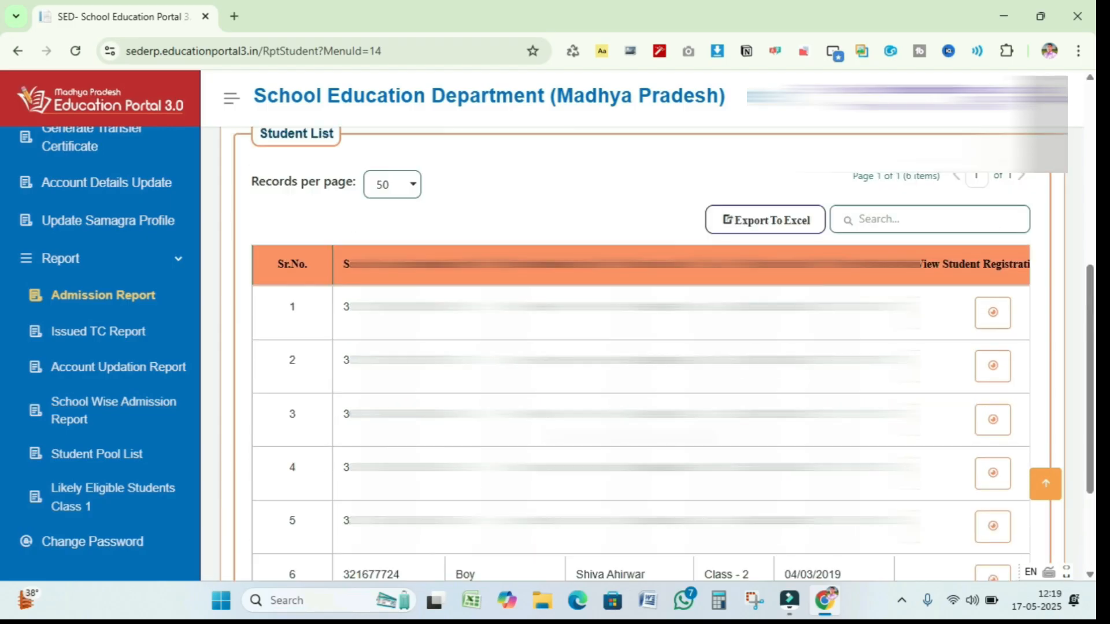
- Rerun the Admission Report for Class - 3 and review its six listed students
left_click(740, 373)
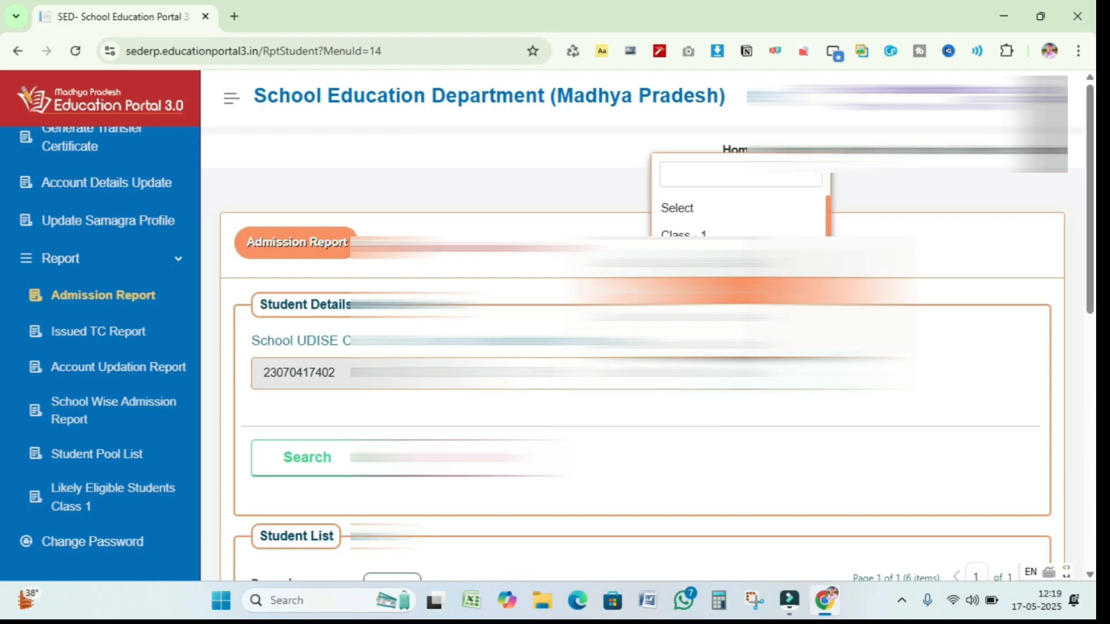
left_click(740, 291)
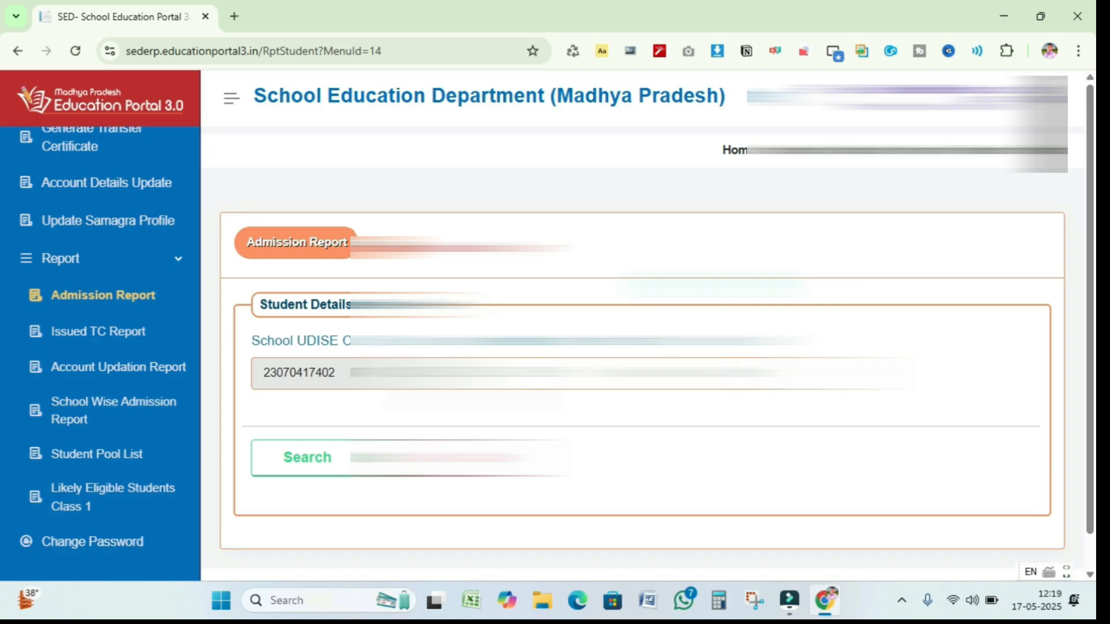
left_click(311, 461)
scroll(311, 460, "down", 5)
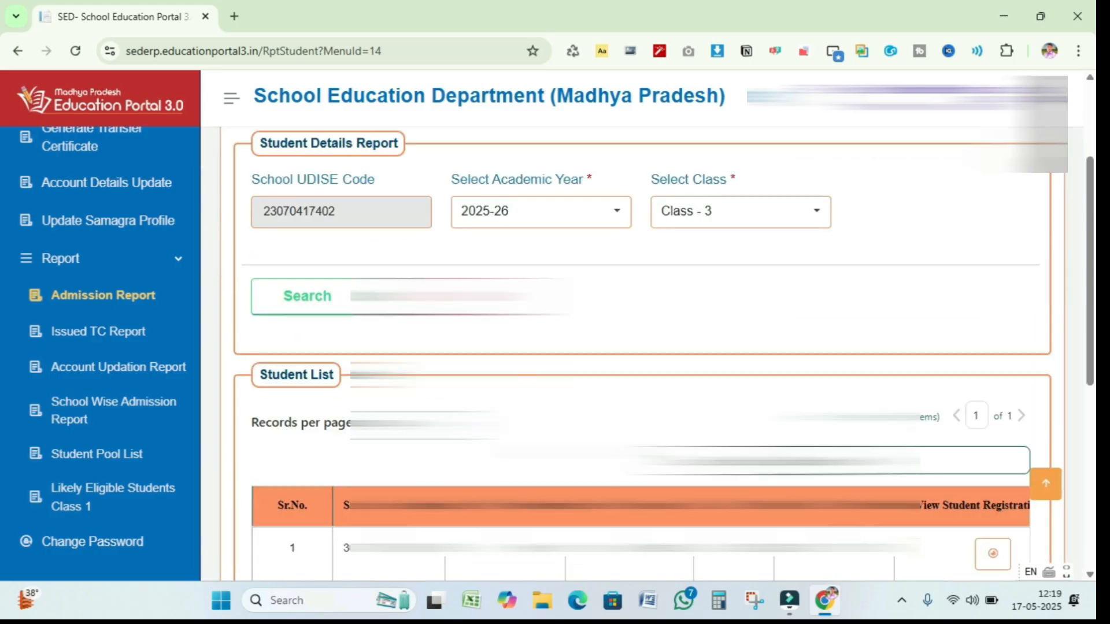
scroll(641, 347, "down", 3)
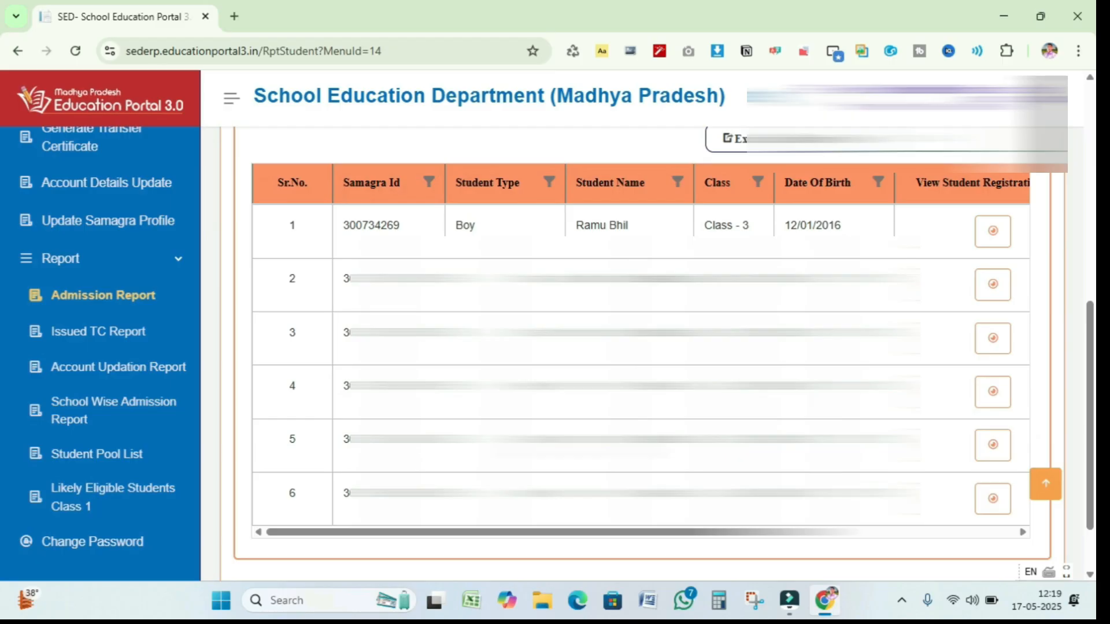
scroll(636, 347, "up", 5)
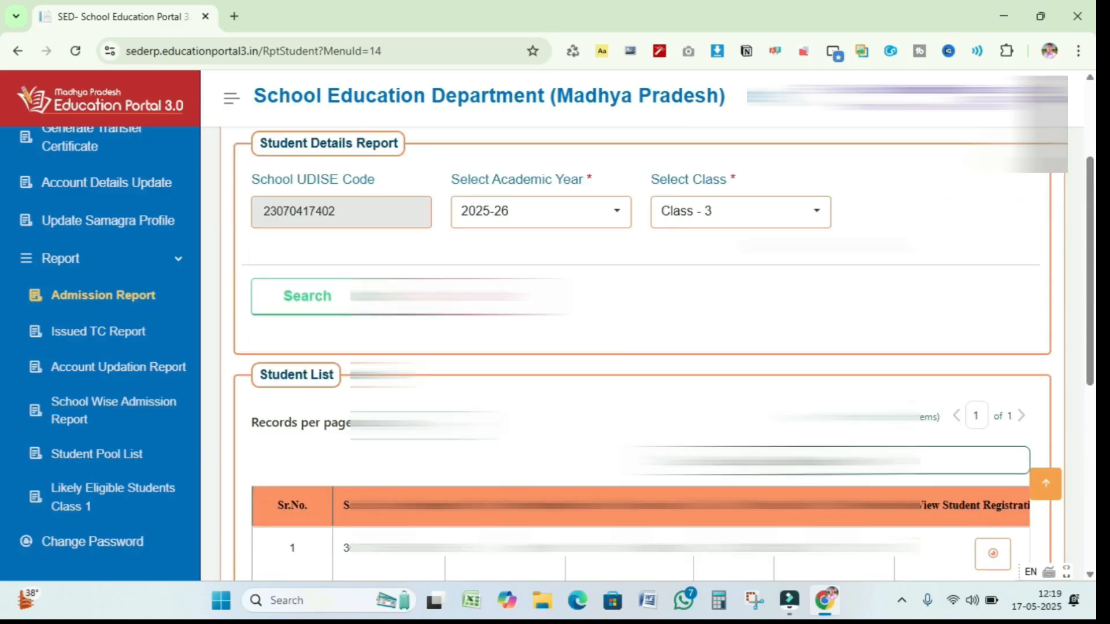
left_click(815, 210)
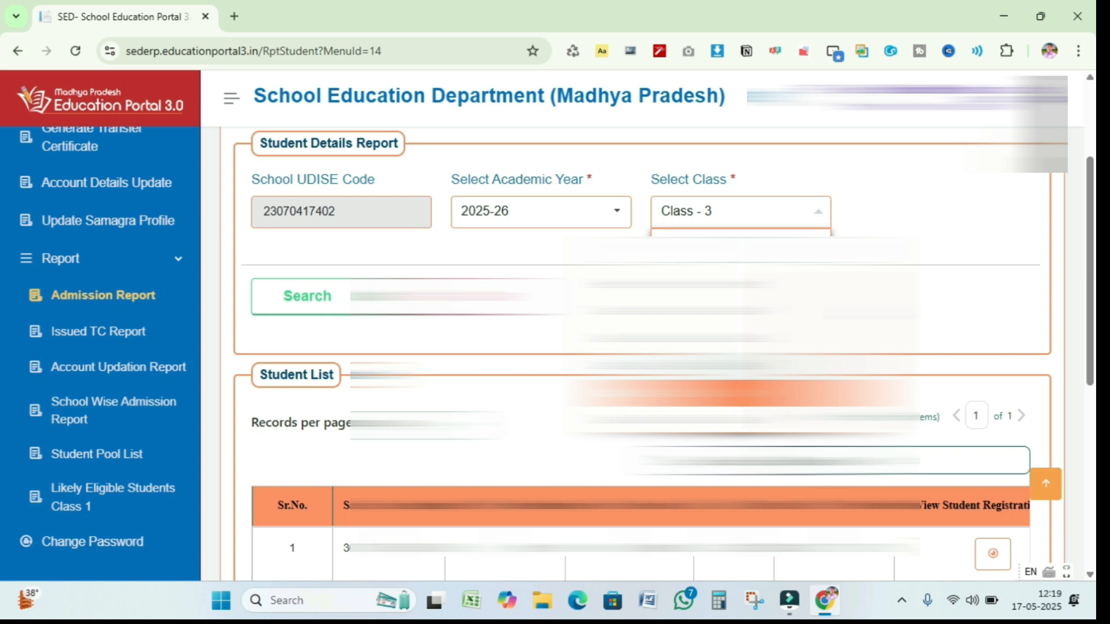
left_click(929, 287)
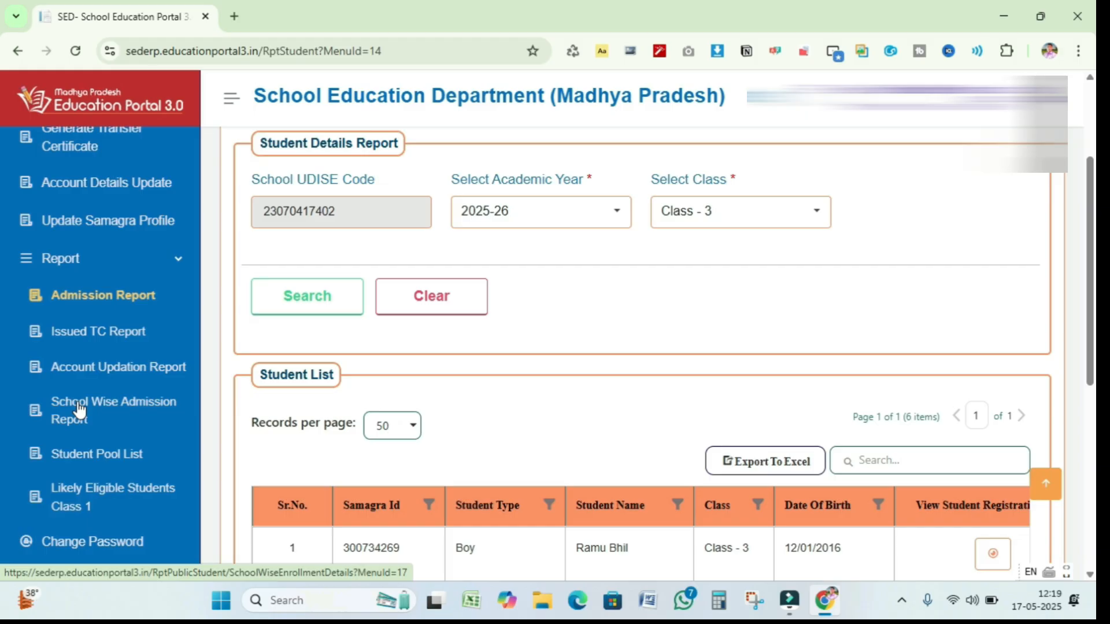
scroll(138, 279, "up", 3)
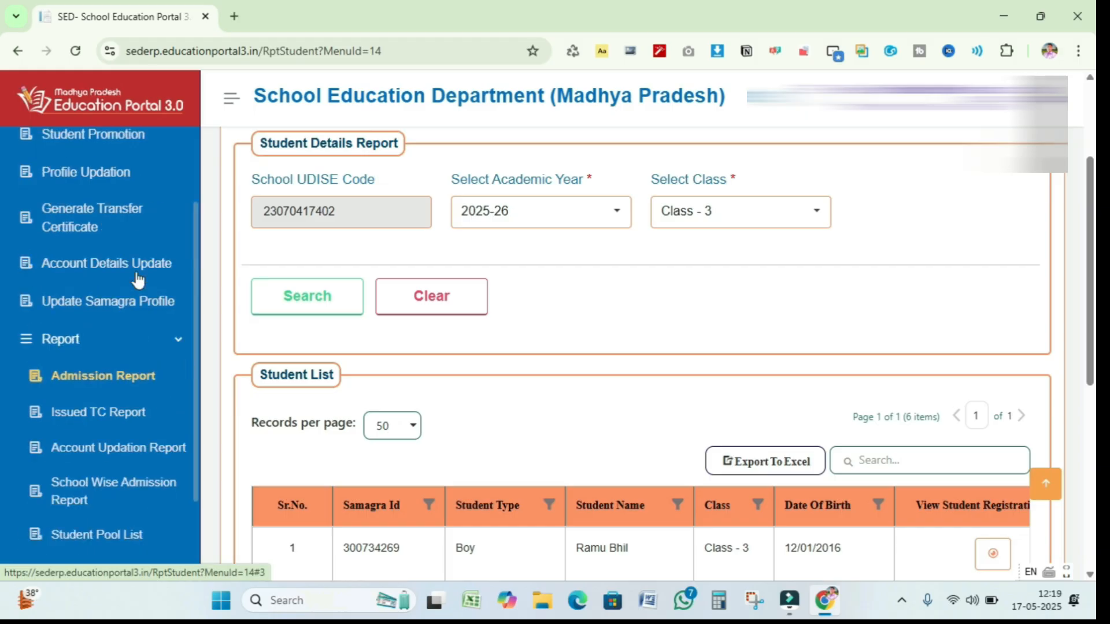